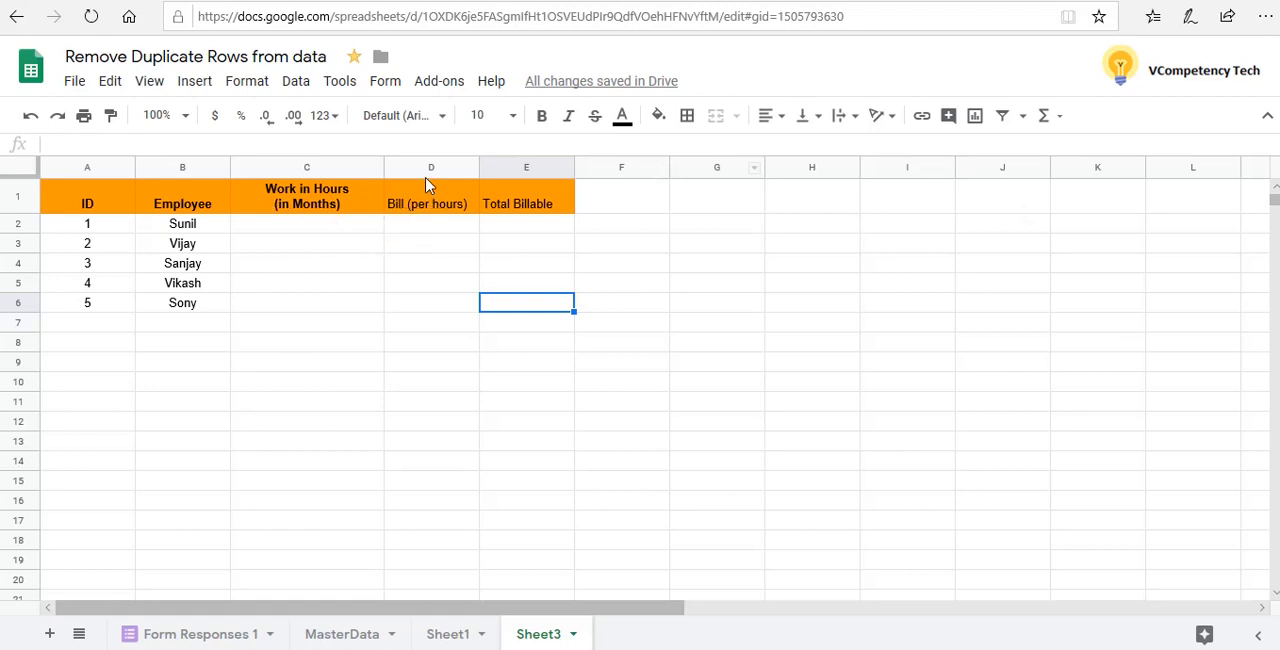
Format cells D2:D7 in the Bill (per hours) column with the Currency number format
click(428, 230)
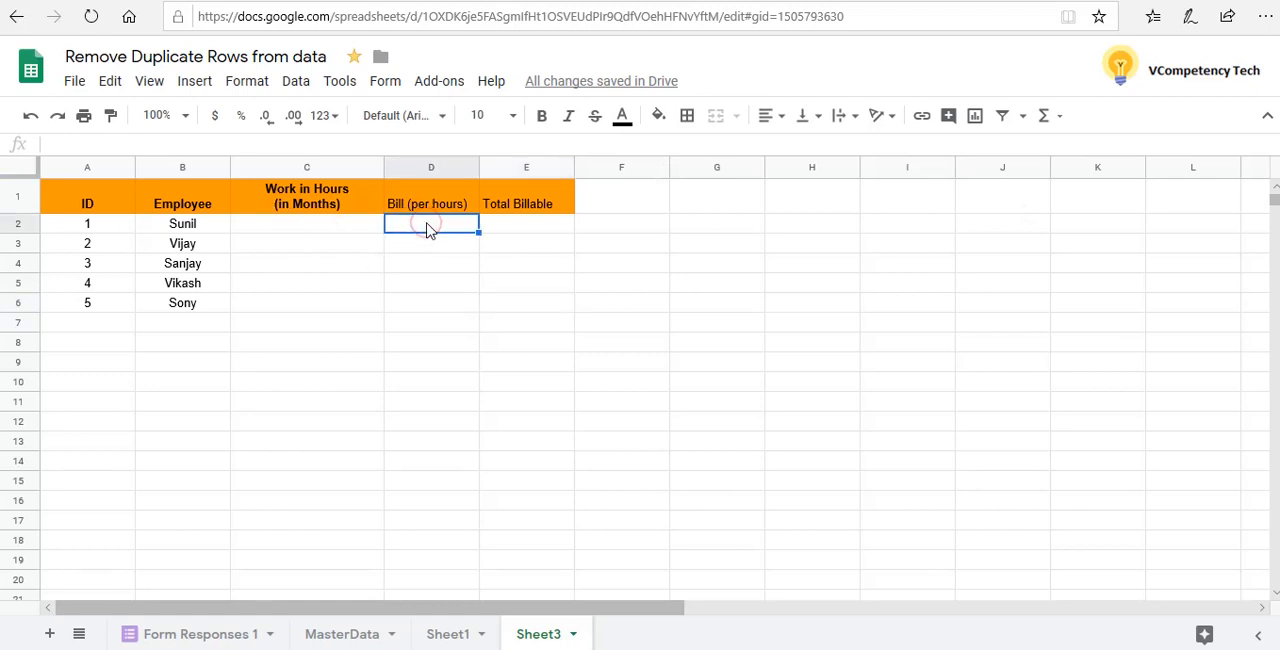
key(shift+Down)
key(shift+Down)
key(shift+Down)
key(shift+Down)
key(shift+Down)
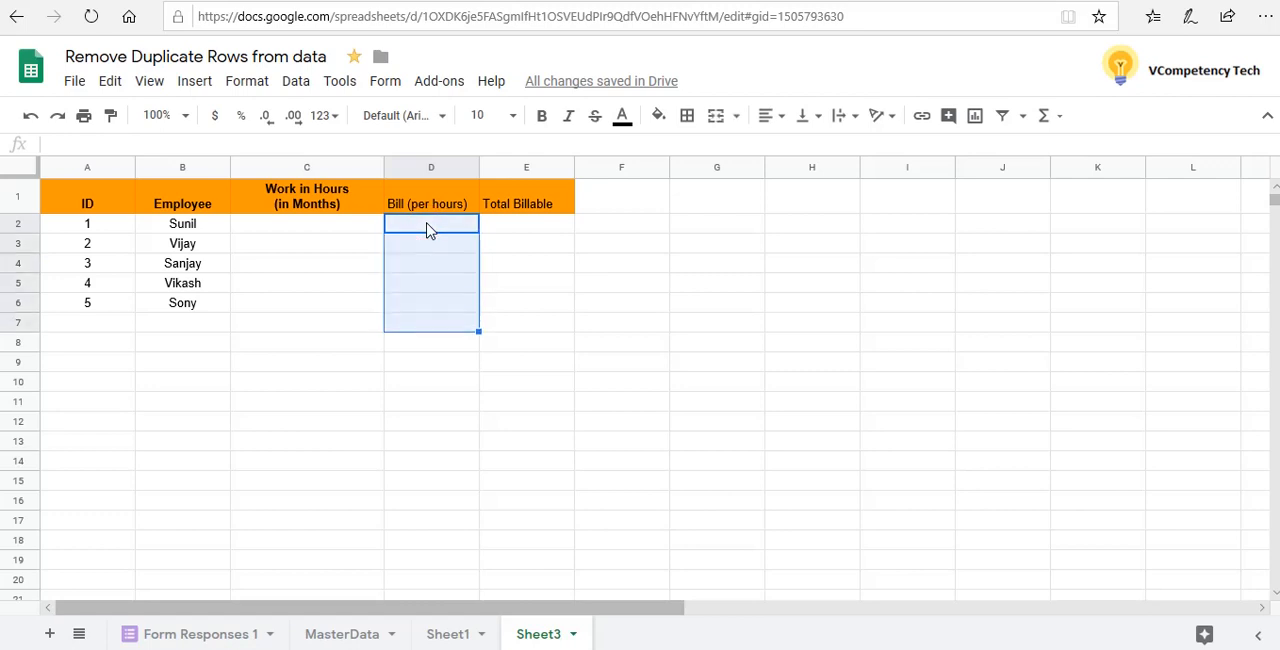
right_click(428, 230)
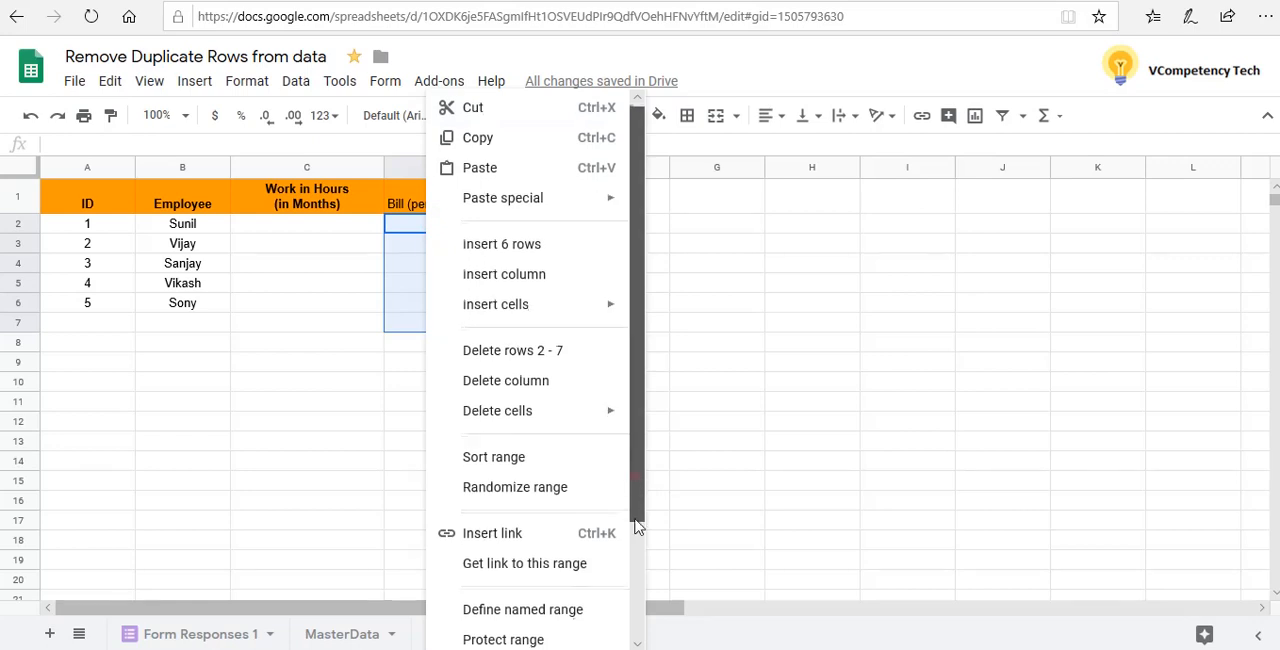
drag(638, 485, 631, 380)
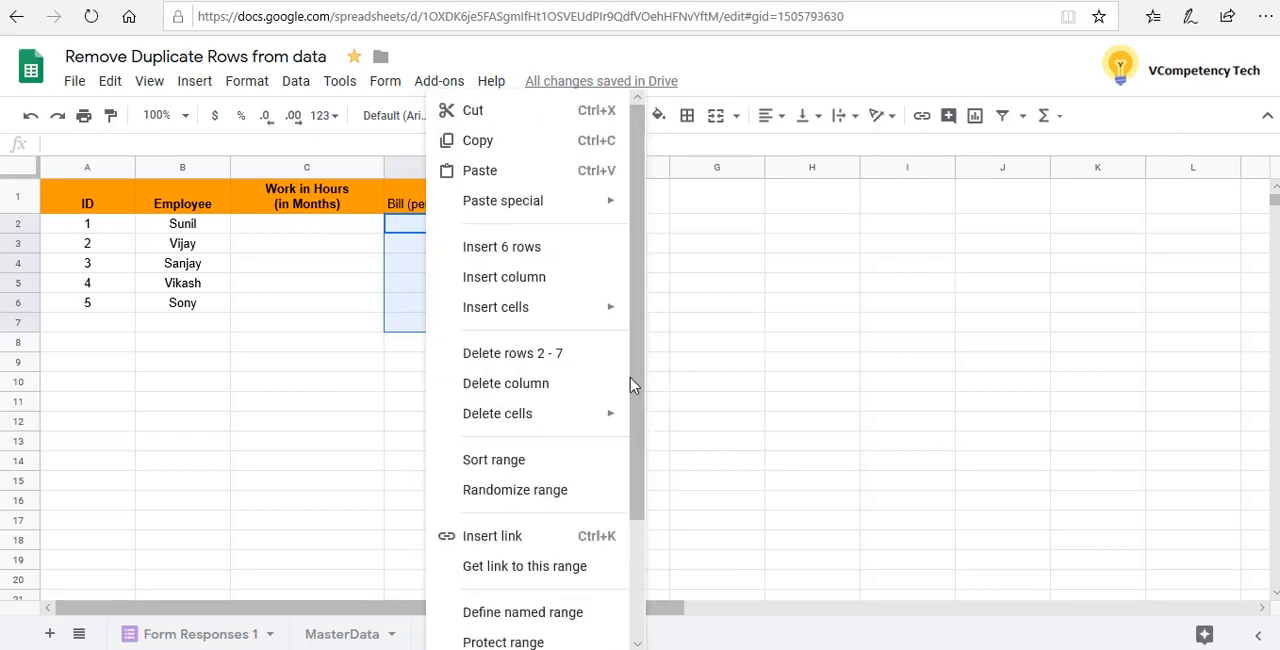
click(246, 81)
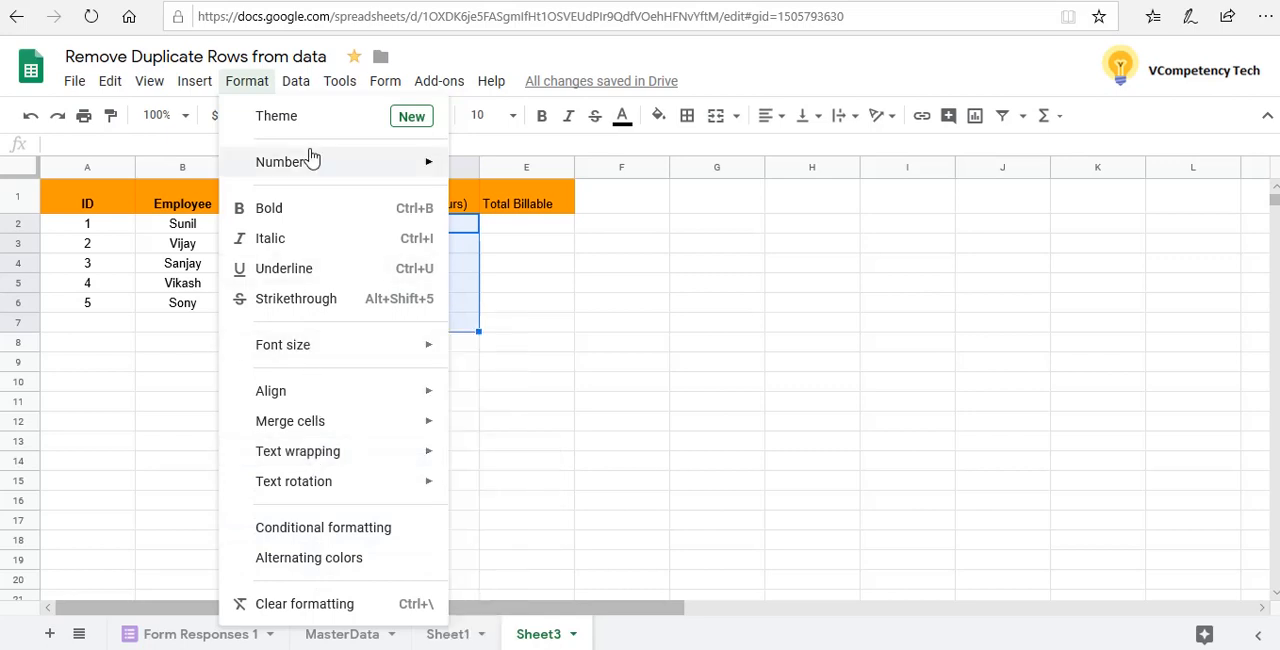
mouse_move(313, 160)
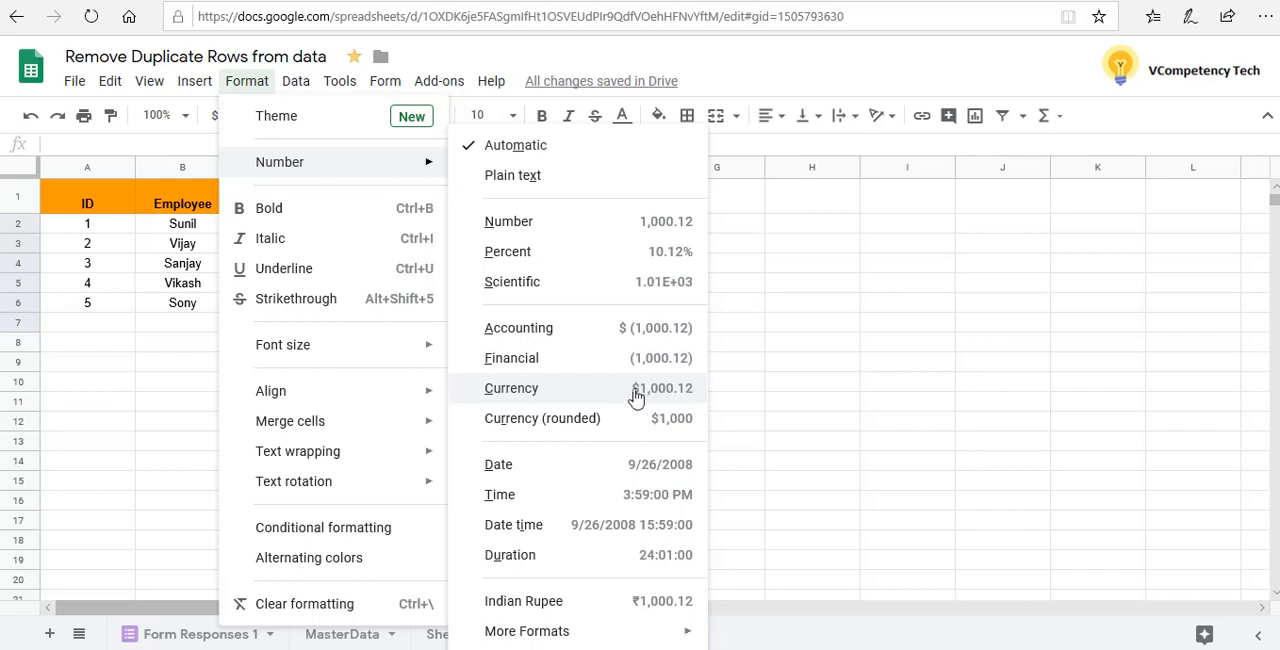
click(536, 392)
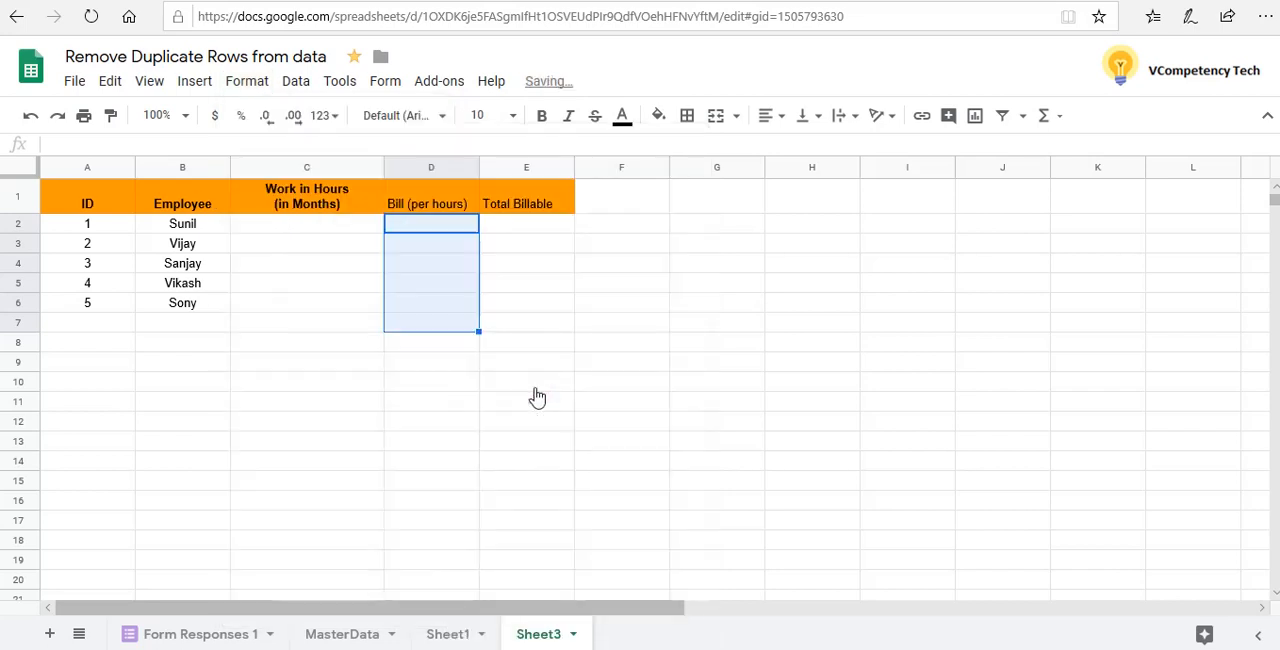
Enter 10 as the hourly bill in cell D2
click(420, 233)
text(`10)
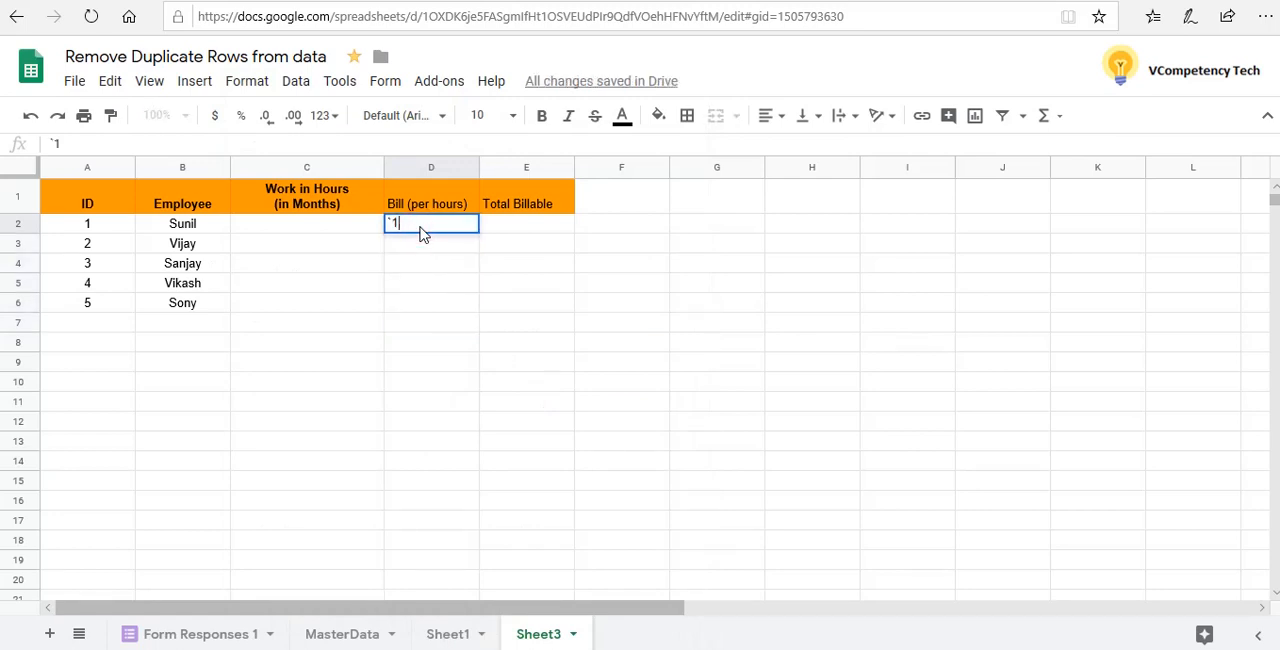
key(BackSpace)
key(BackSpace)
key(Escape)
key(Return)
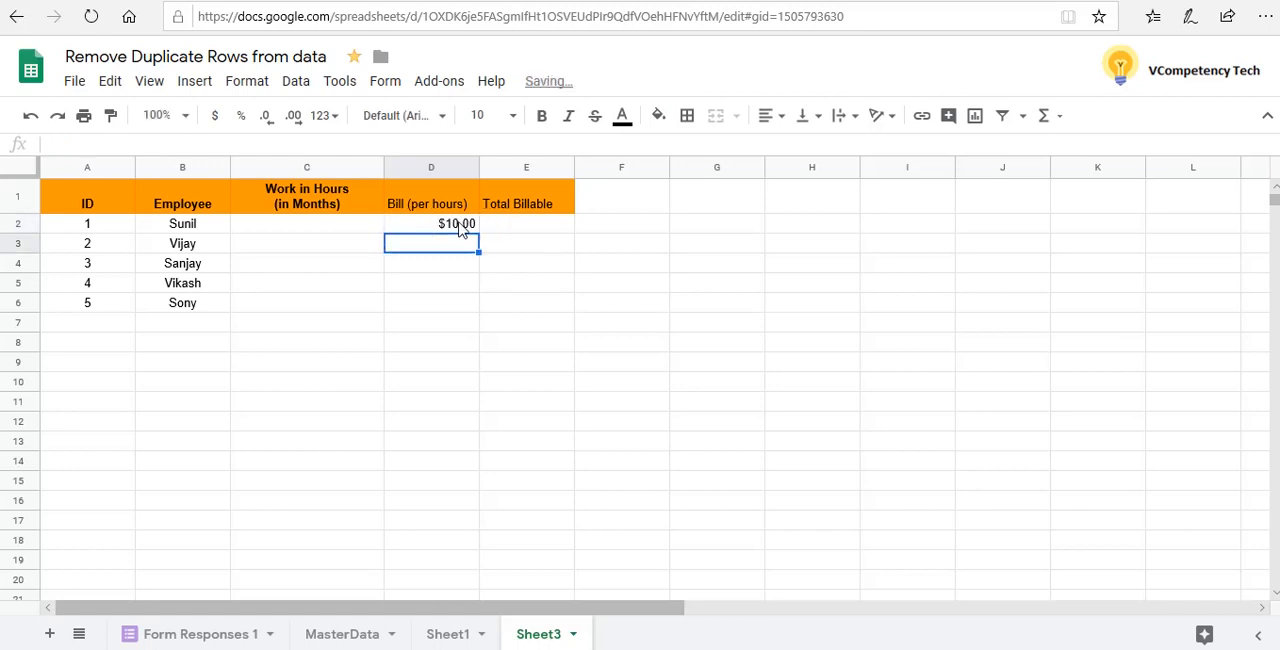
click(458, 227)
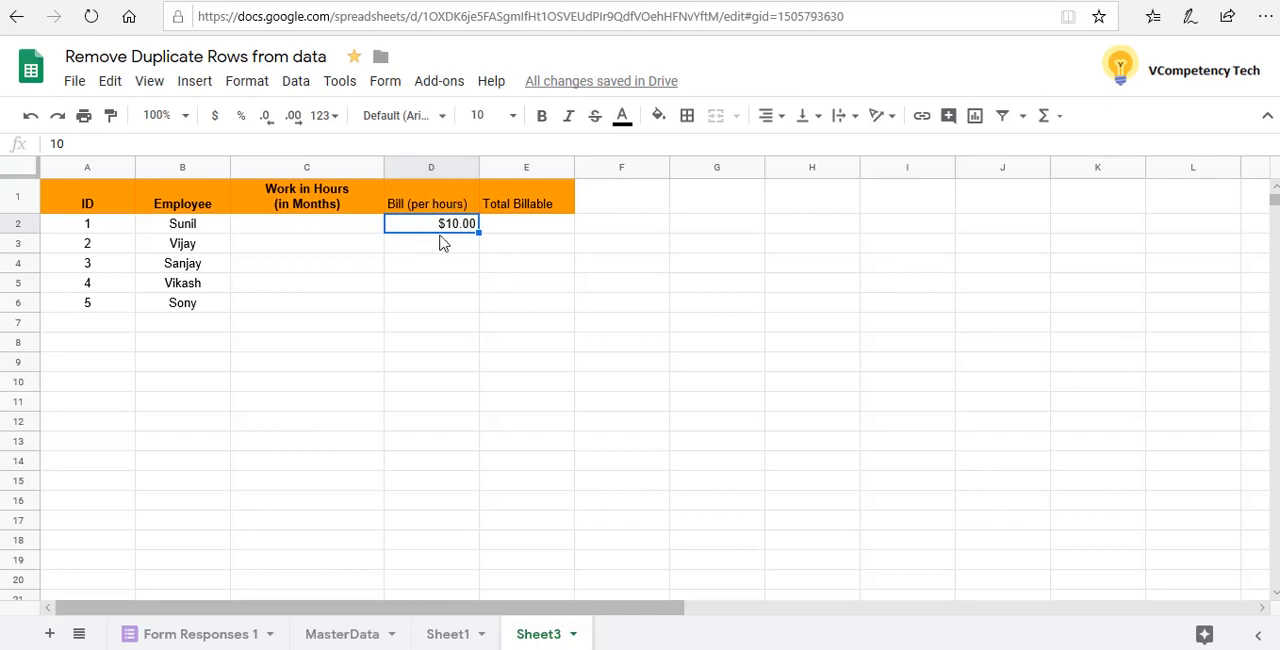
key(shift+Down)
key(shift+Down)
key(shift+Down)
key(shift+Down)
key(shift+Down)
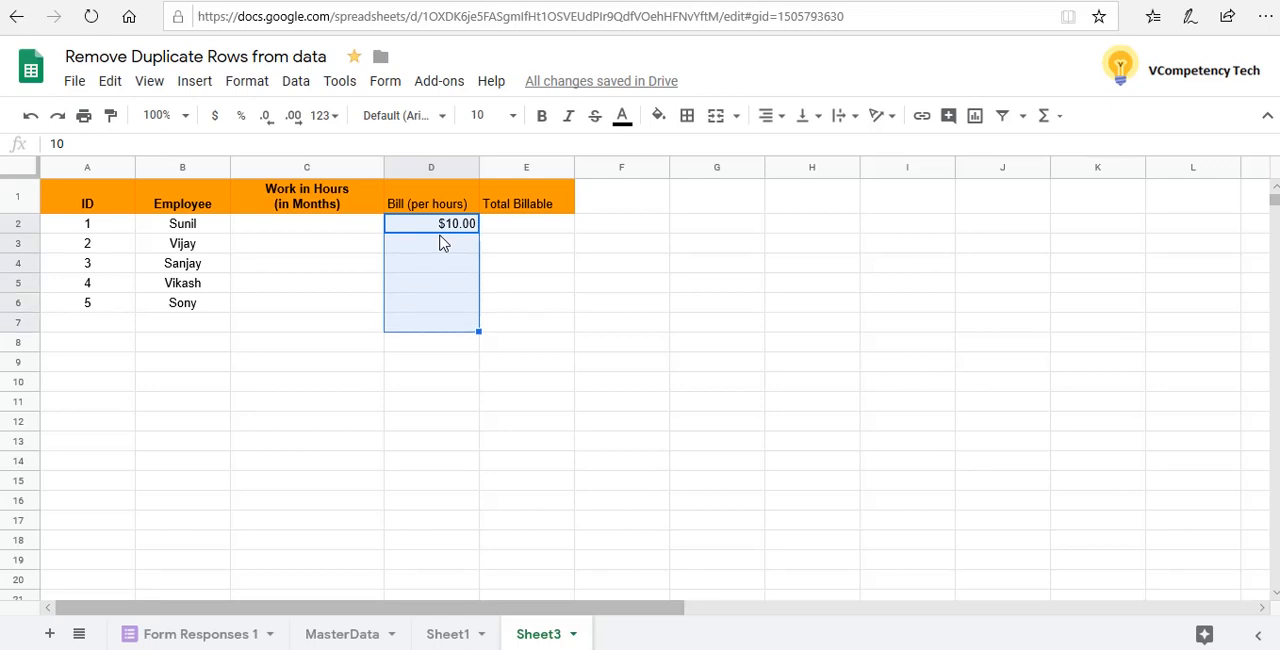
key(shift+Up)
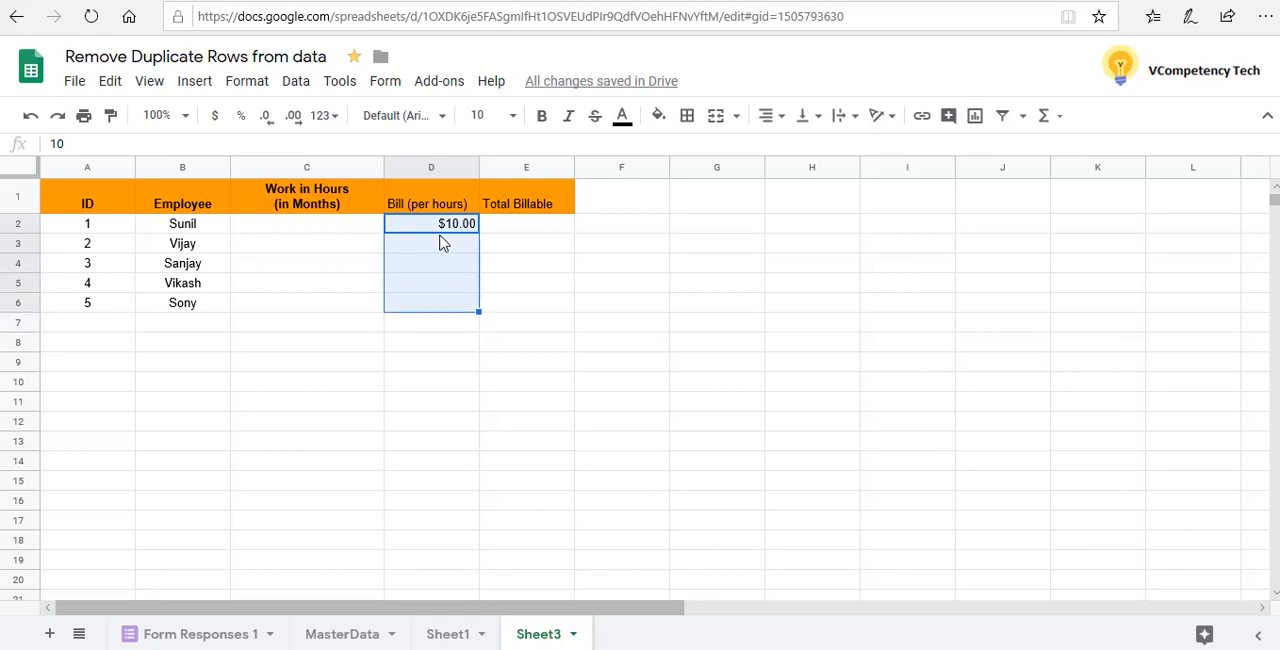
right_click(441, 243)
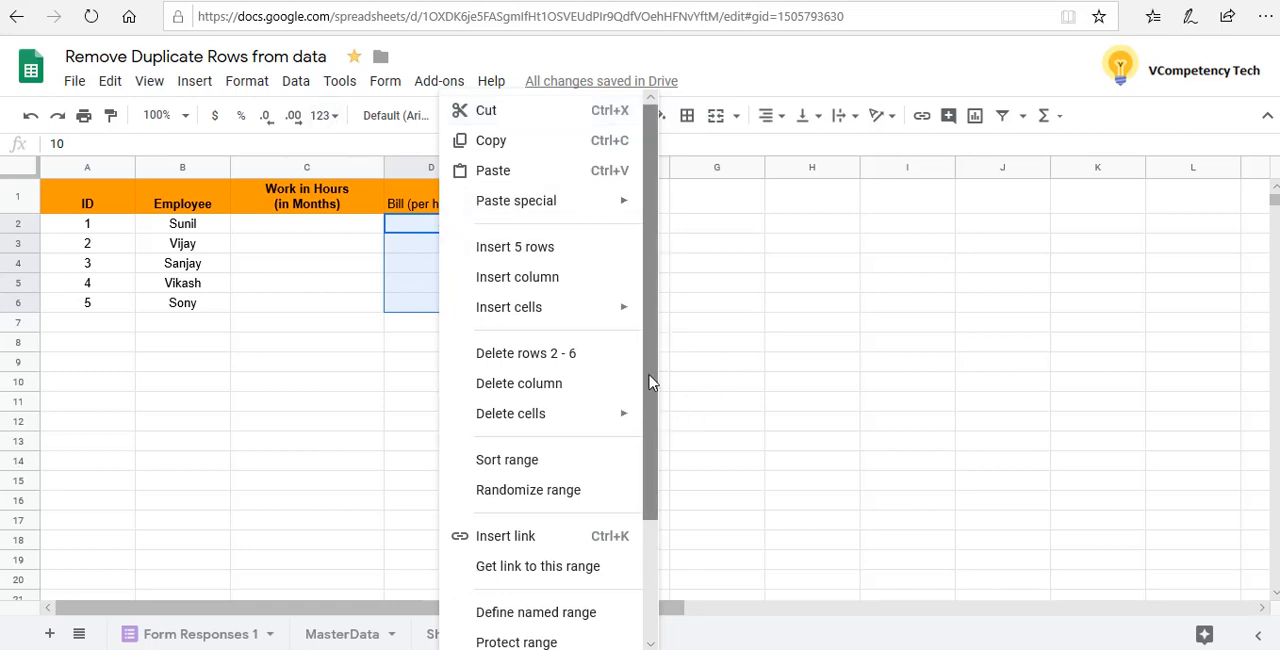
scroll(650, 385, down, 2)
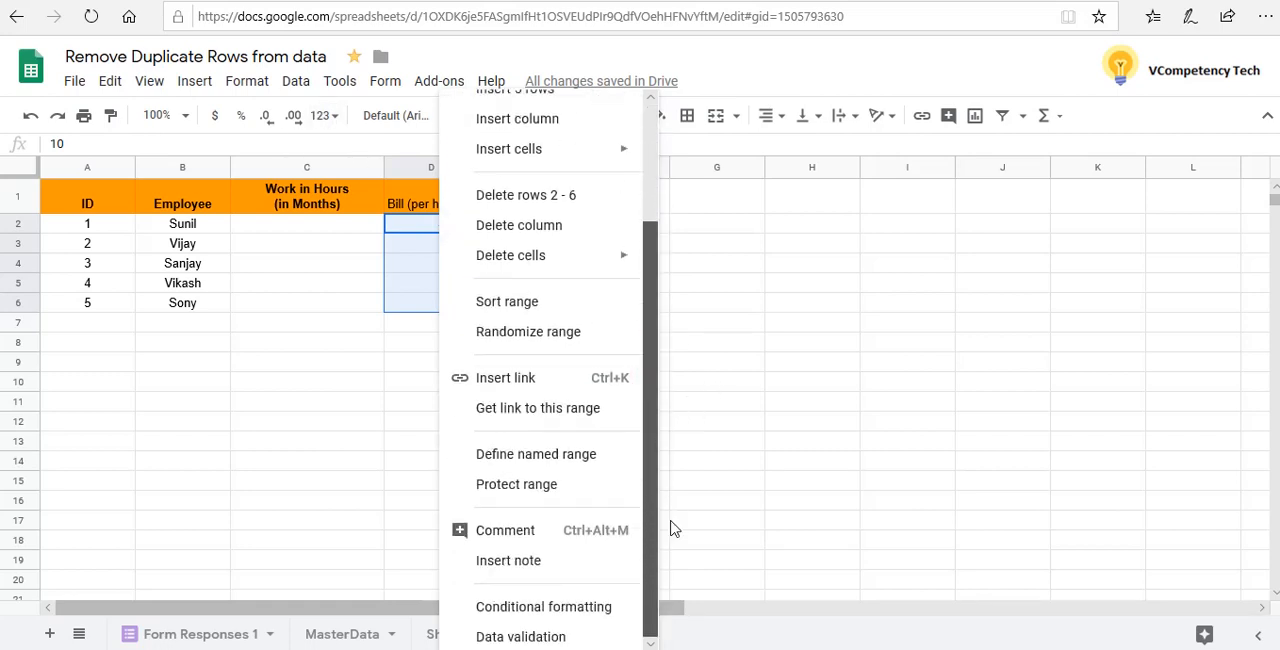
scroll(650, 500, up, 2)
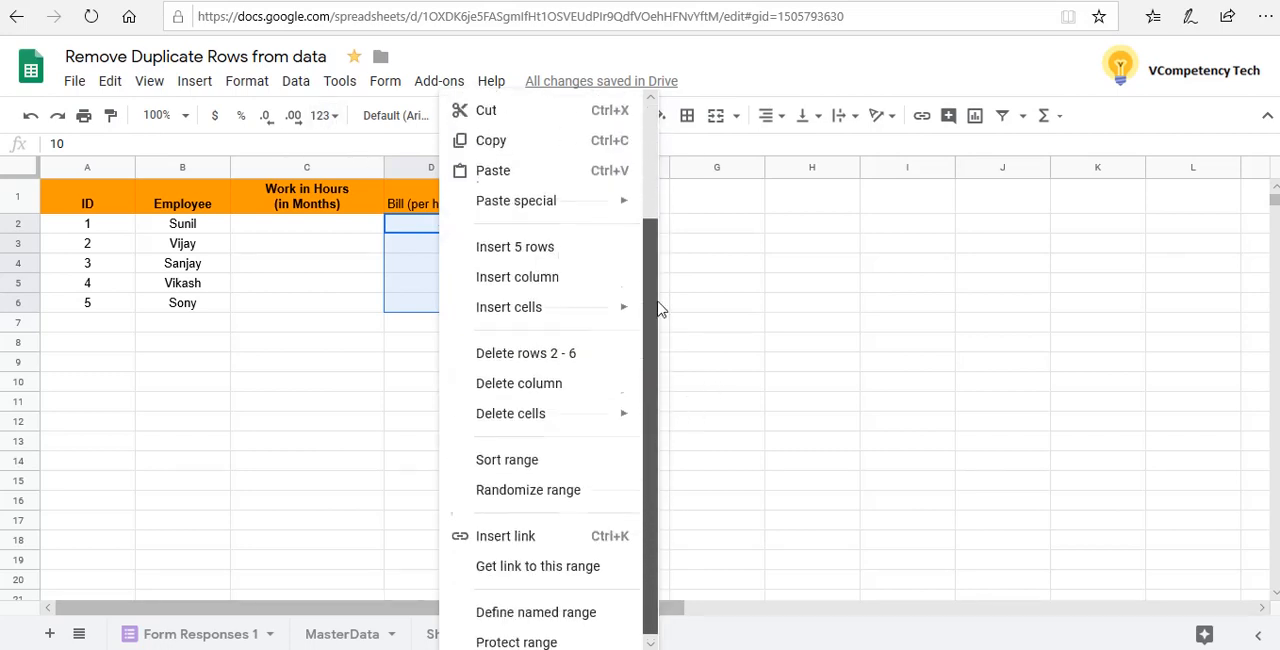
click(250, 82)
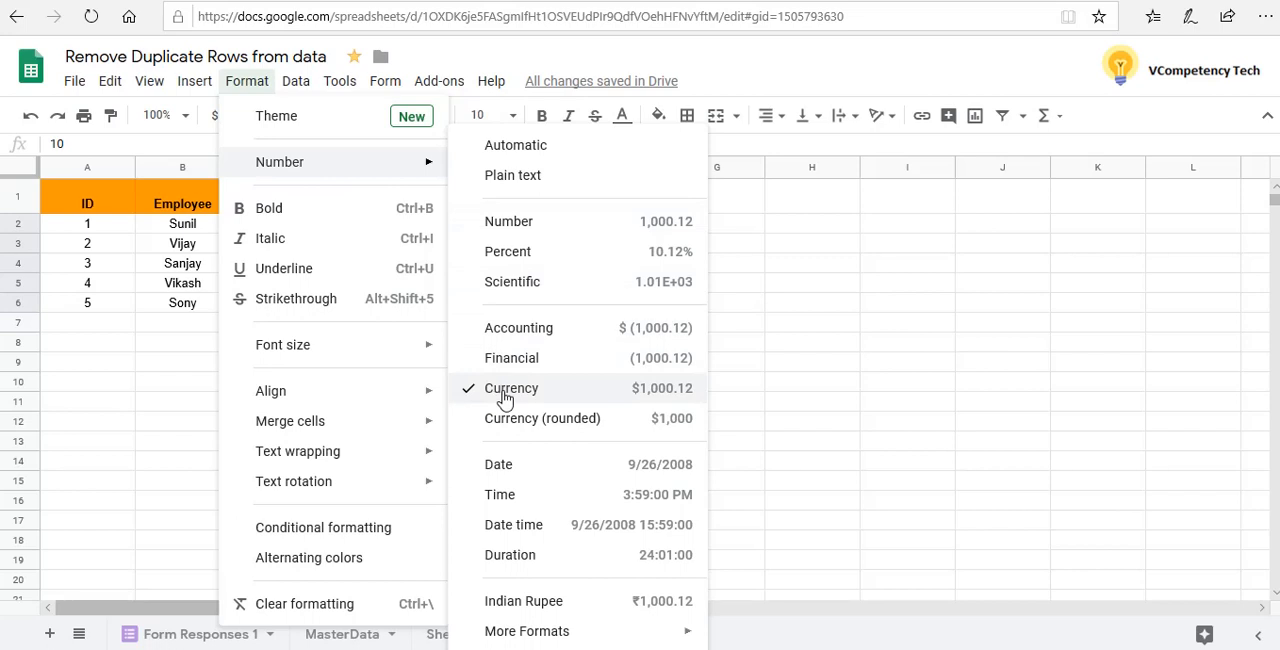
mouse_move(590, 645)
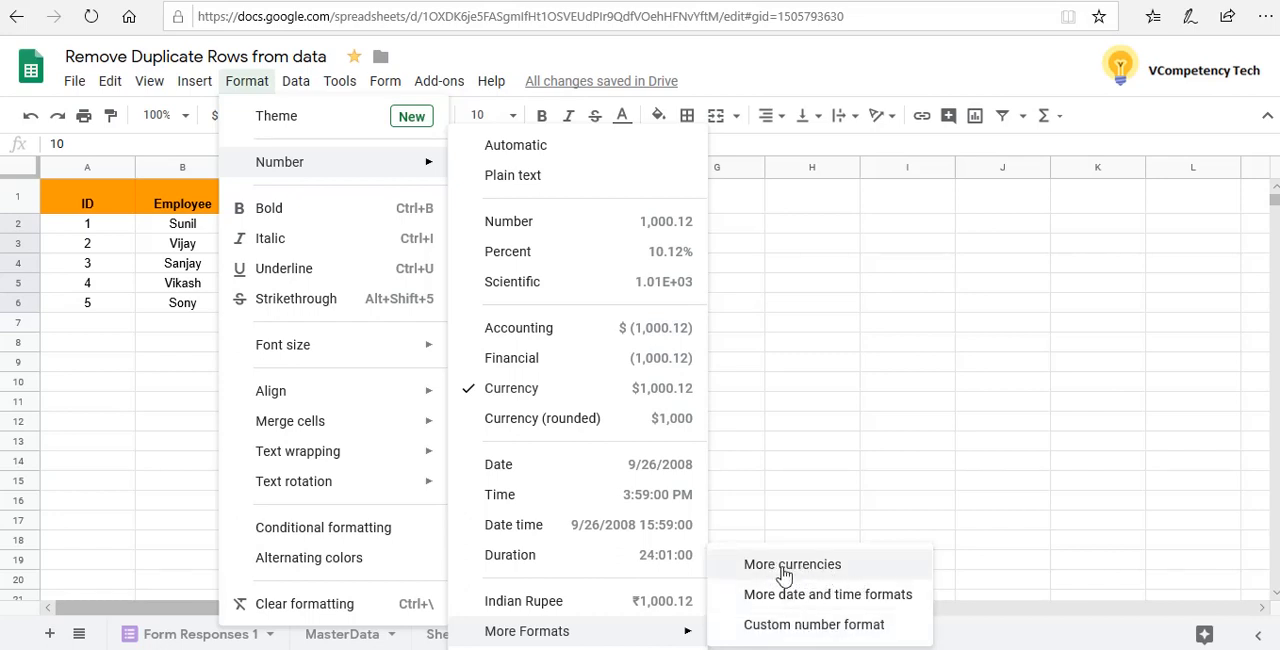
click(820, 450)
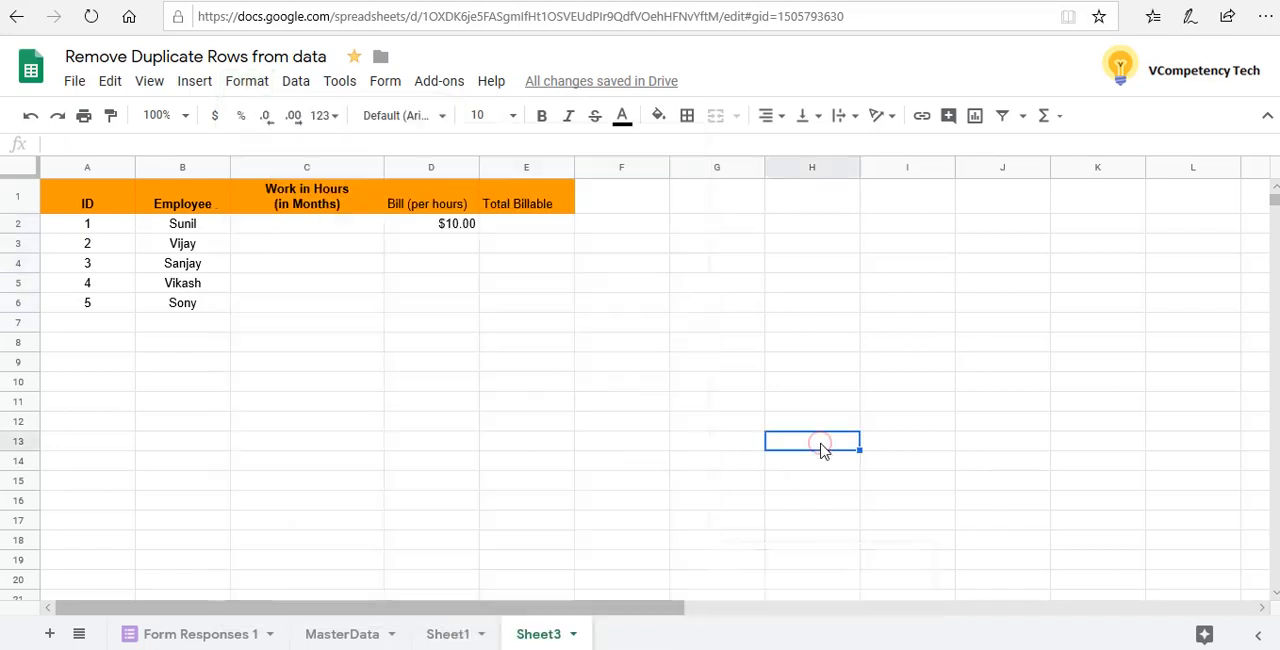
Open the custom currencies settings for cells D2:D6 in the Bill (per hours) column
click(418, 225)
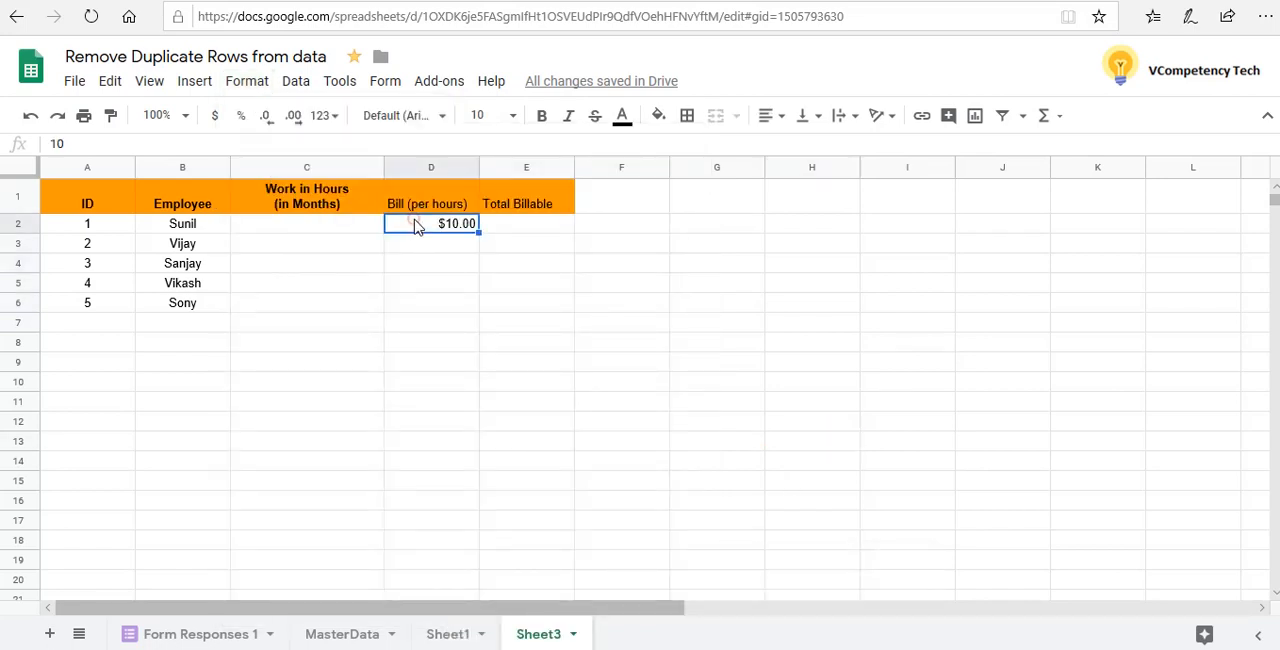
key(shift+Down)
key(shift+Down)
key(shift+Down)
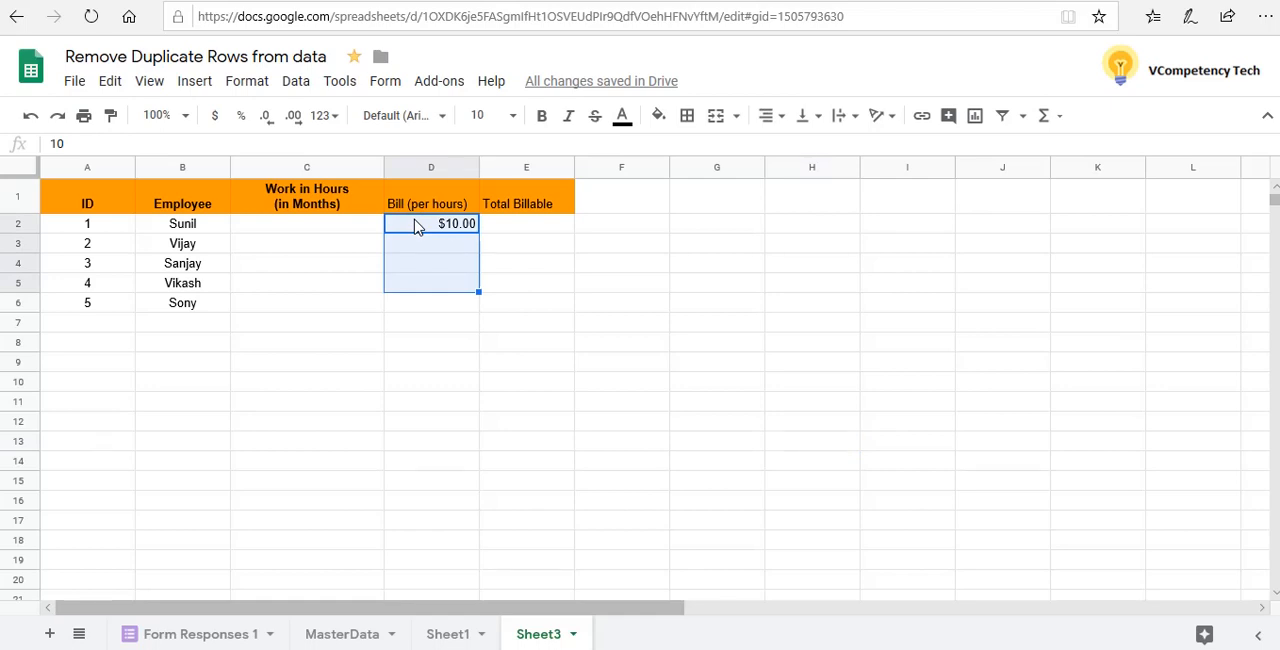
key(shift+Down)
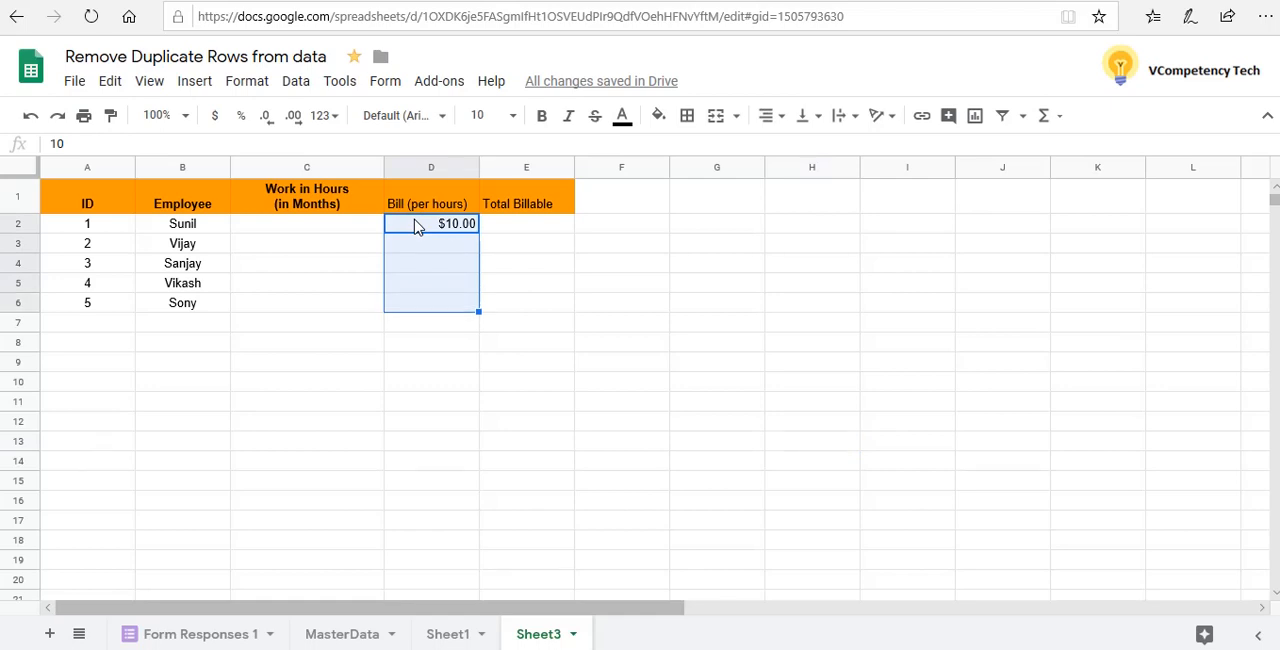
click(245, 85)
mouse_move(290, 175)
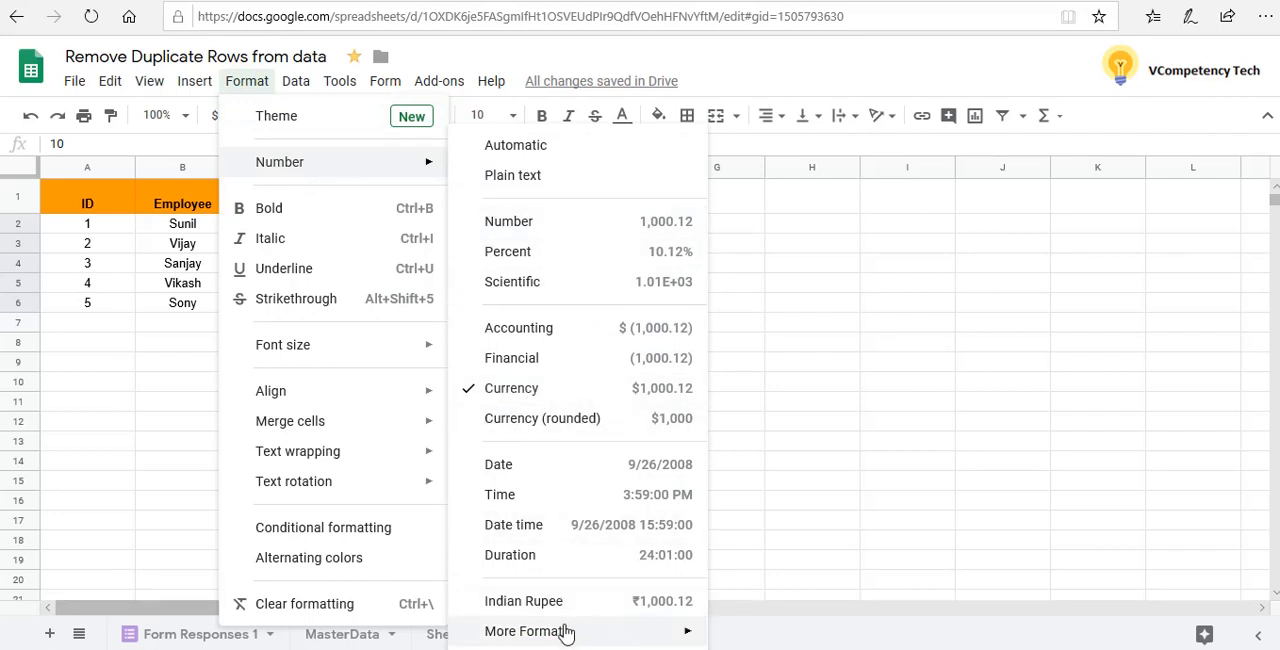
mouse_move(552, 638)
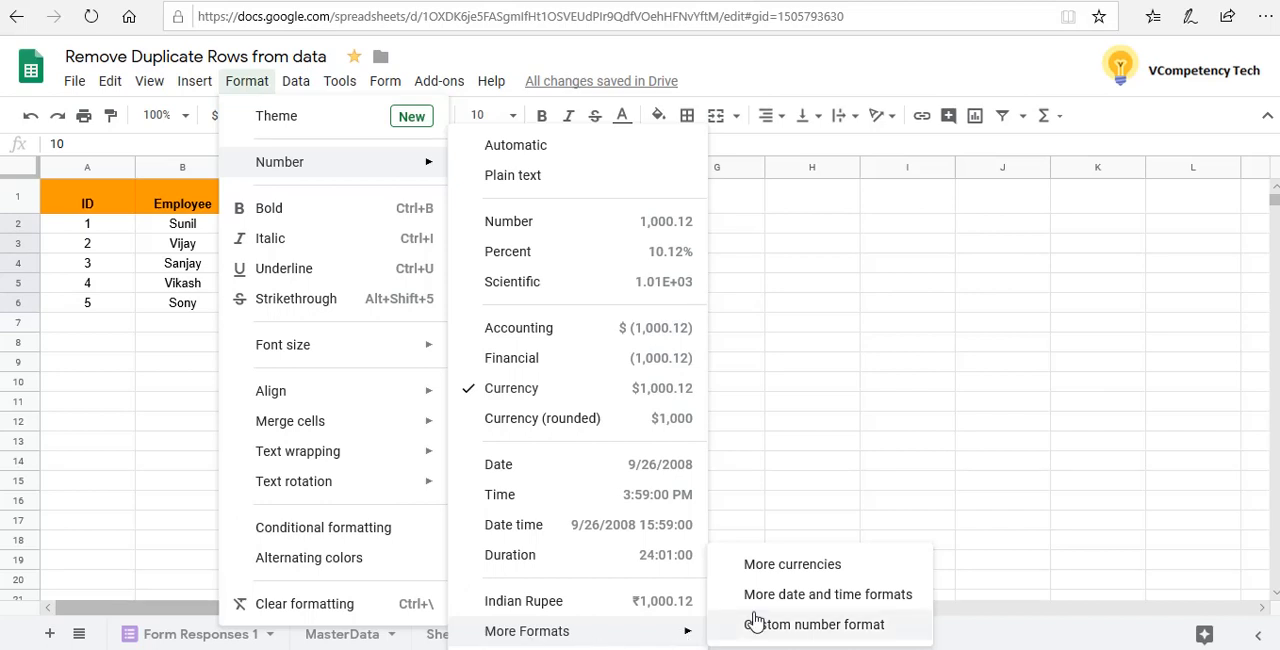
click(785, 567)
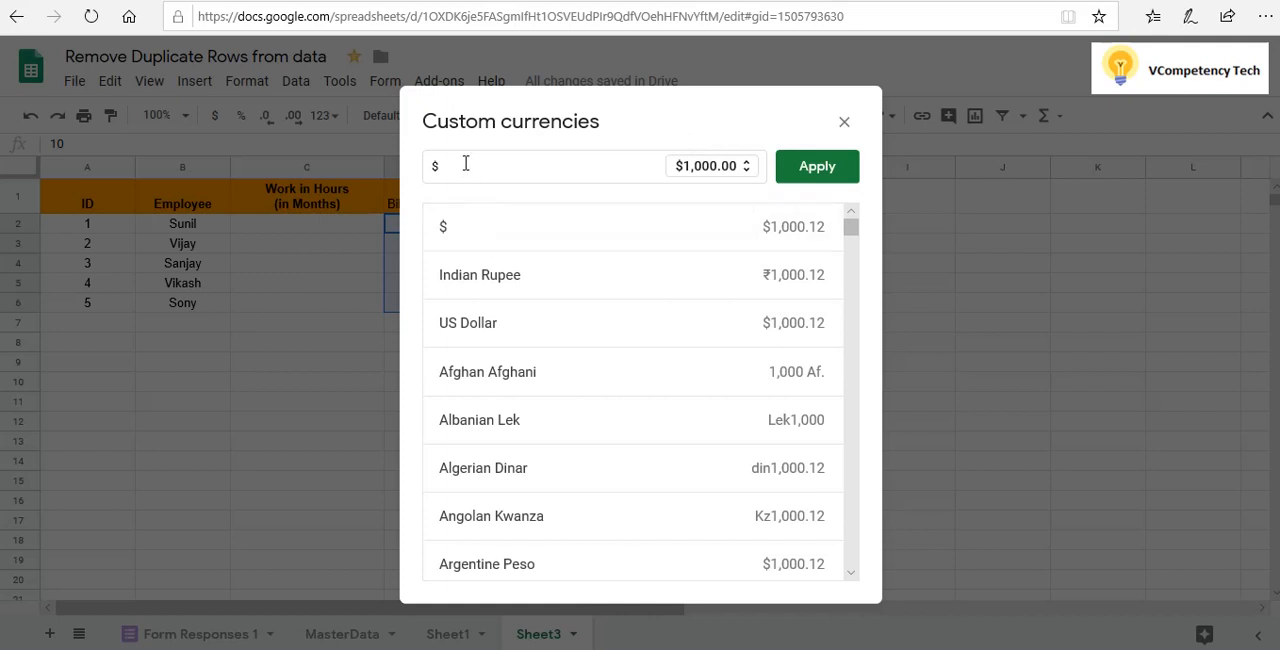
Browse the list of available currencies and apply Indian Rupee to the selected billing cells
click(577, 296)
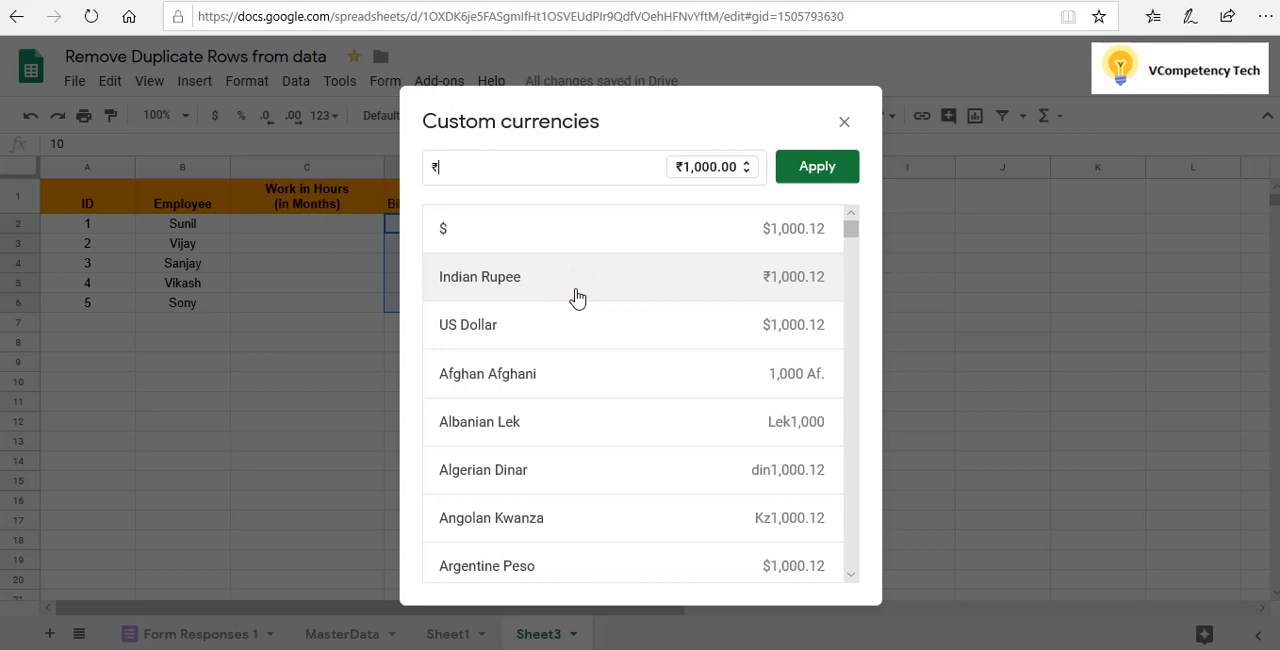
key(BackSpace)
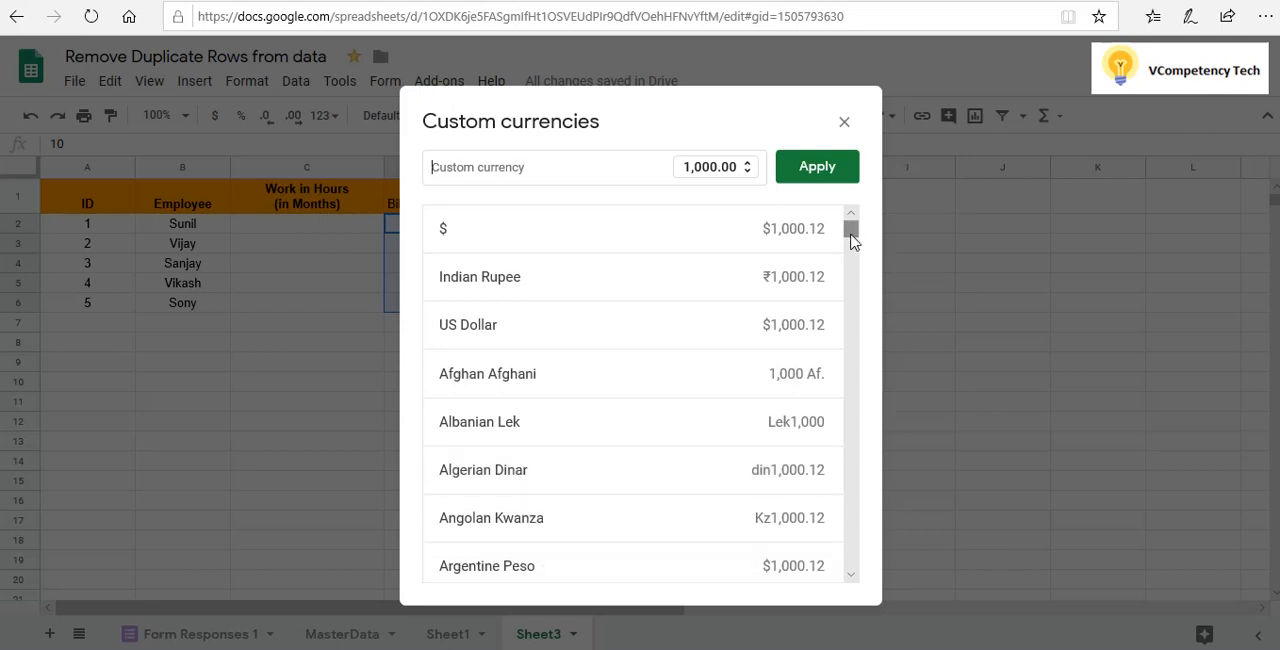
drag(850, 230, 878, 595)
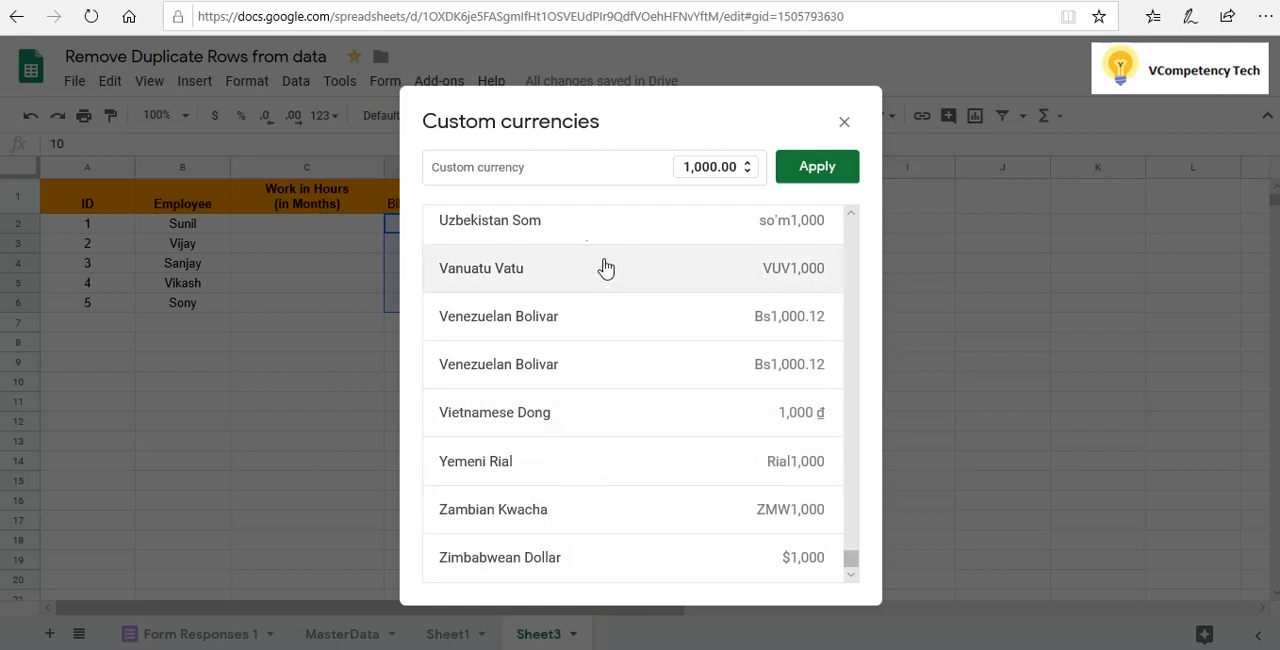
drag(854, 570, 895, 213)
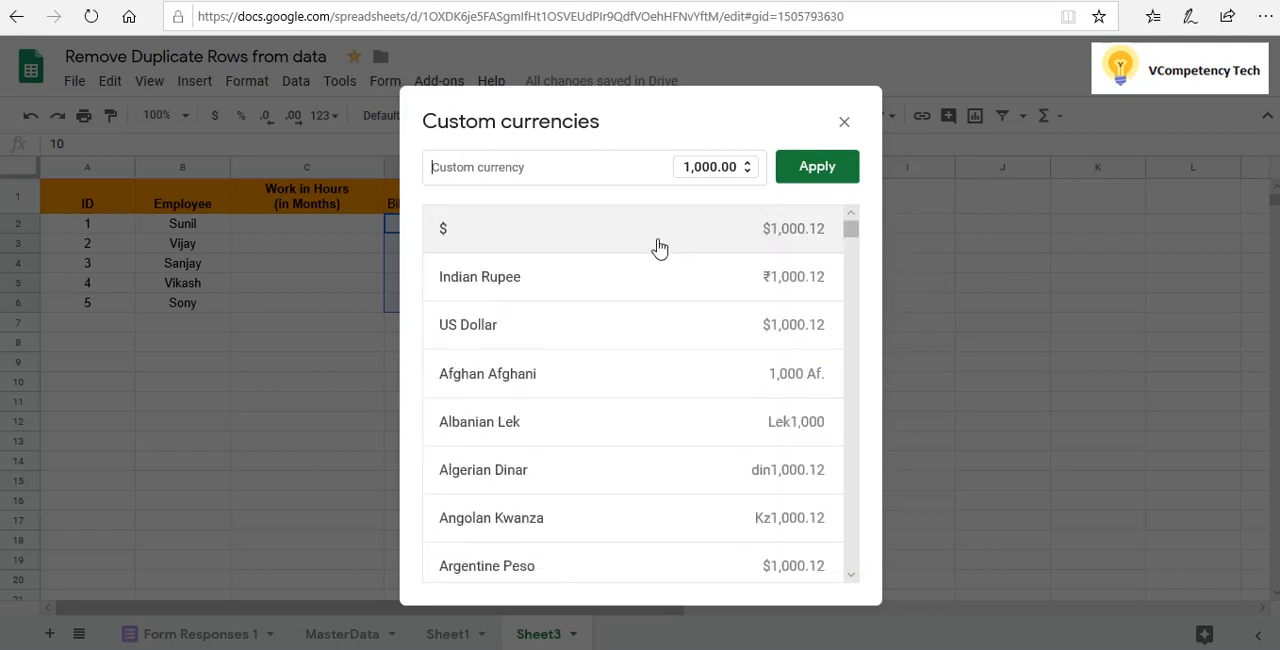
click(591, 281)
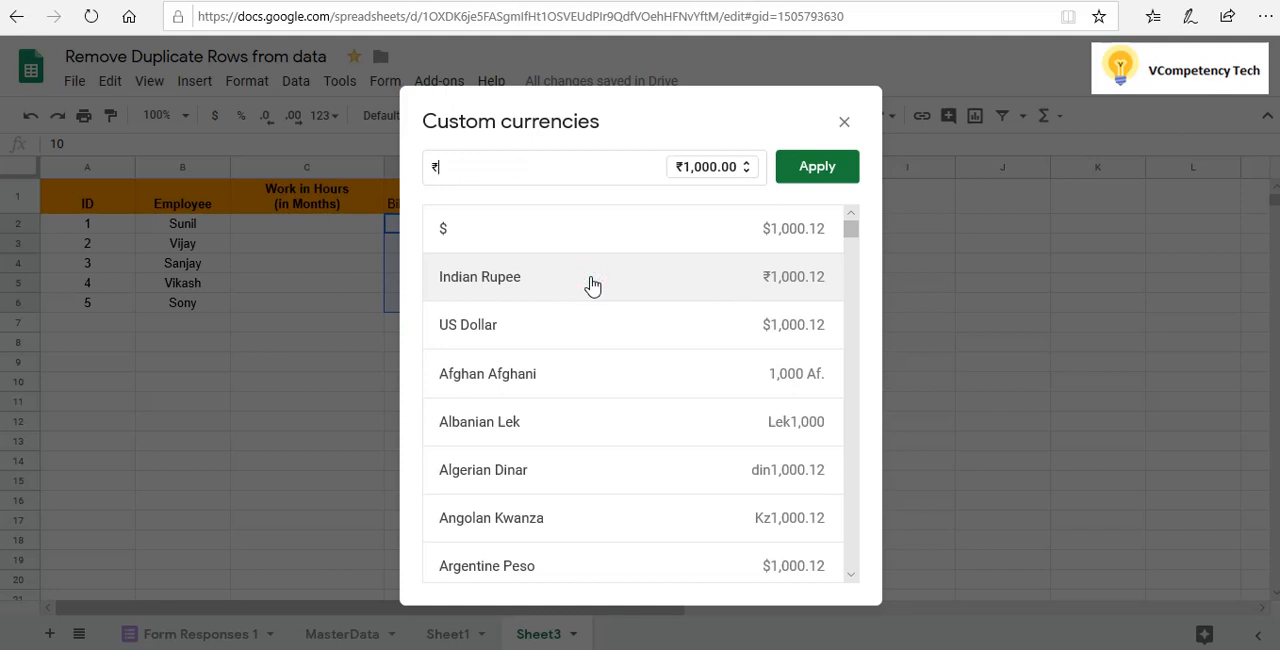
click(817, 172)
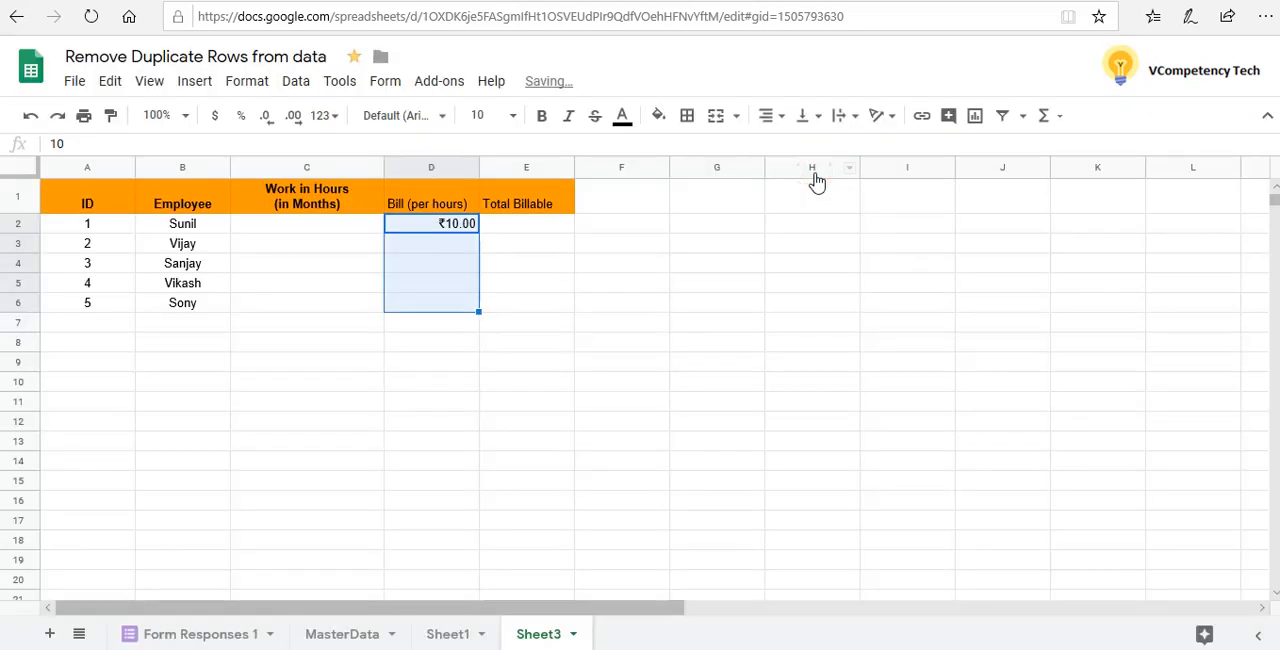
Enter the hourly bills 30, 45, 25 and 12 in cells D3 to D6 of the Bill (per hours) column
click(450, 250)
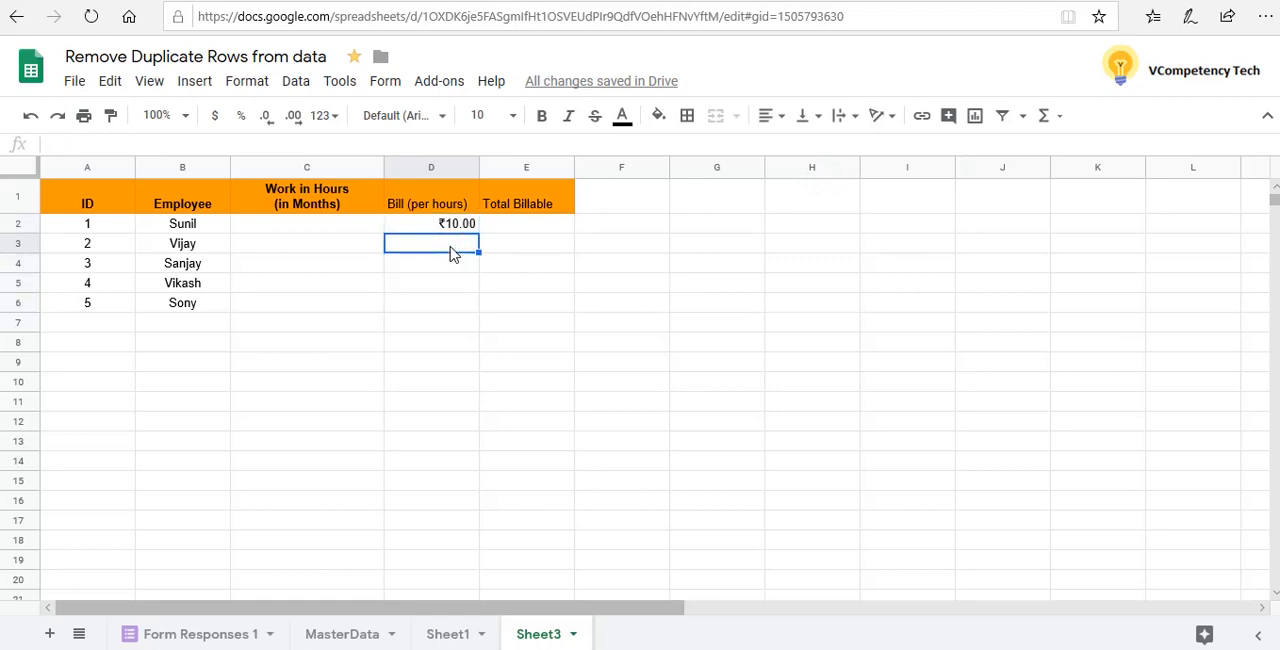
text(30)
key(Return)
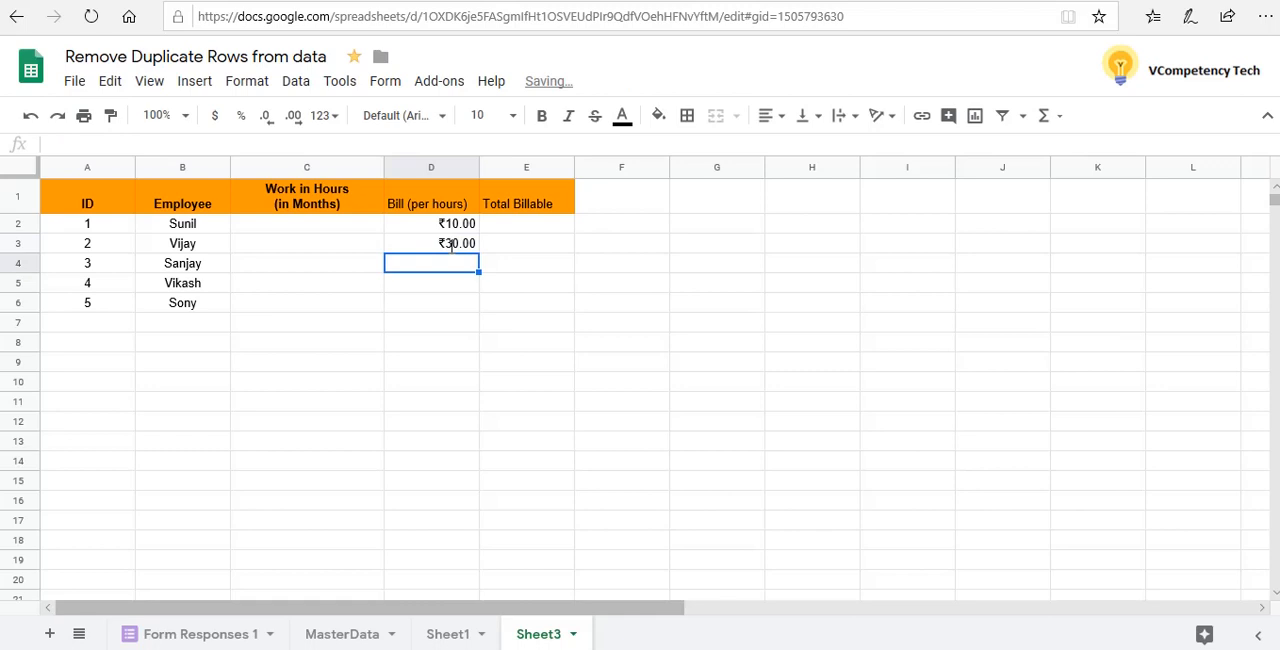
text(45)
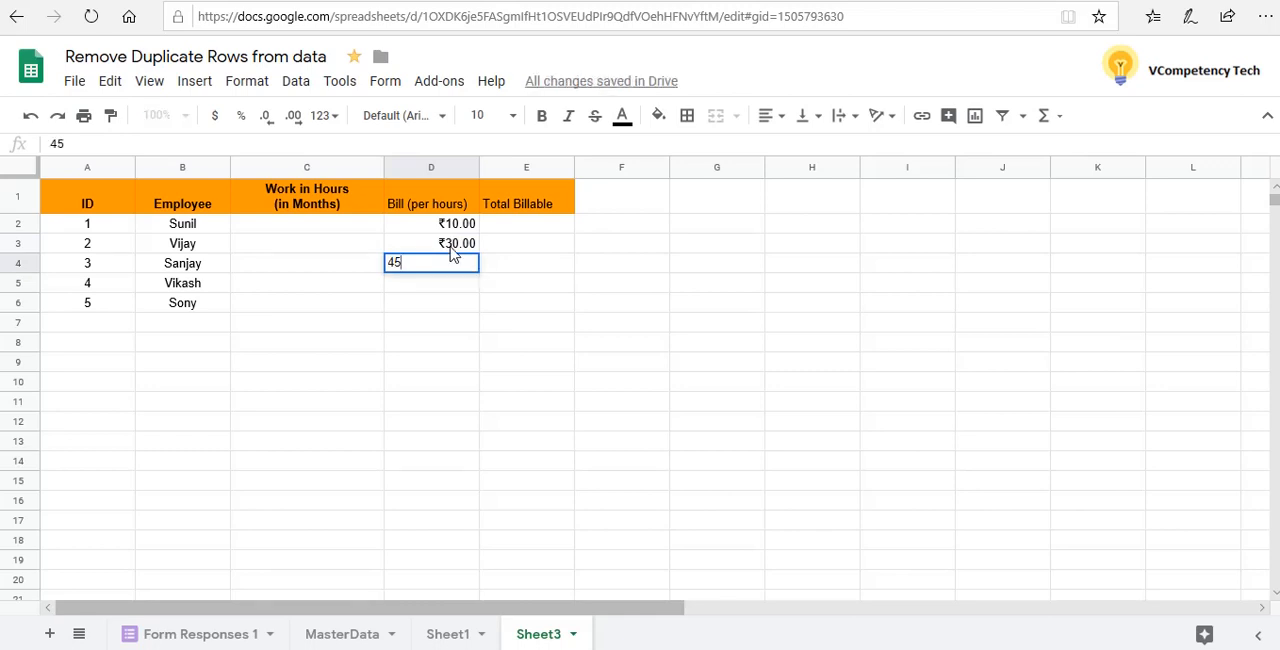
key(Return)
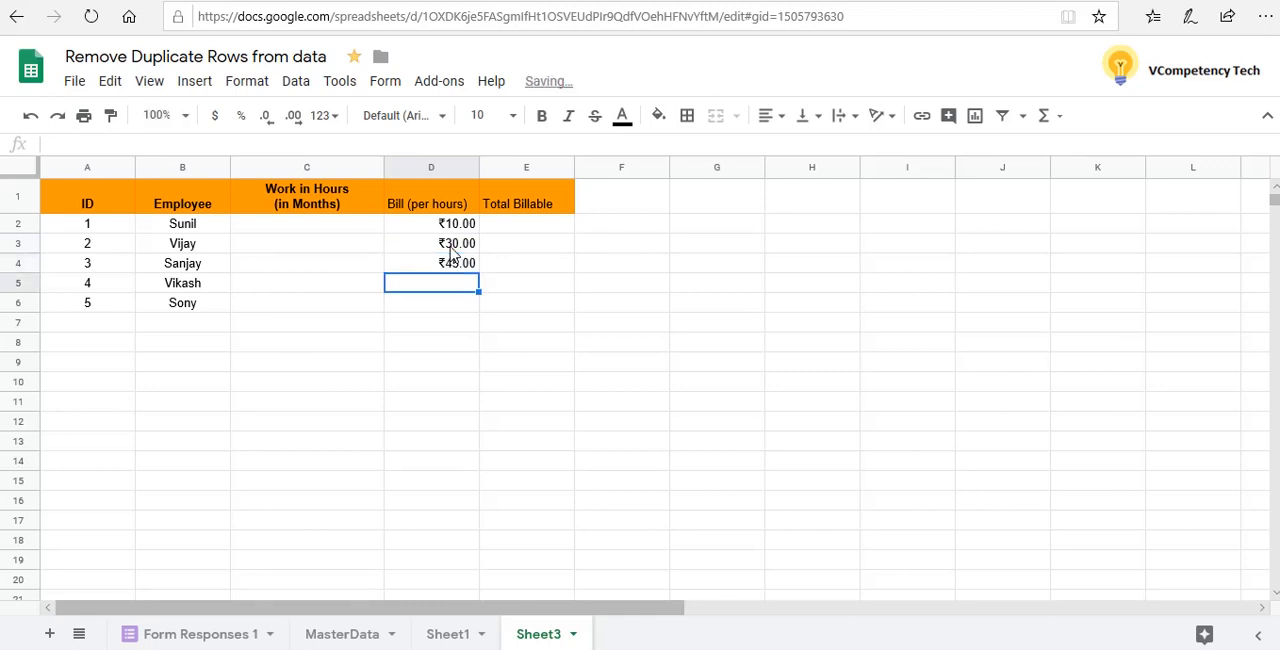
text(25)
key(Return)
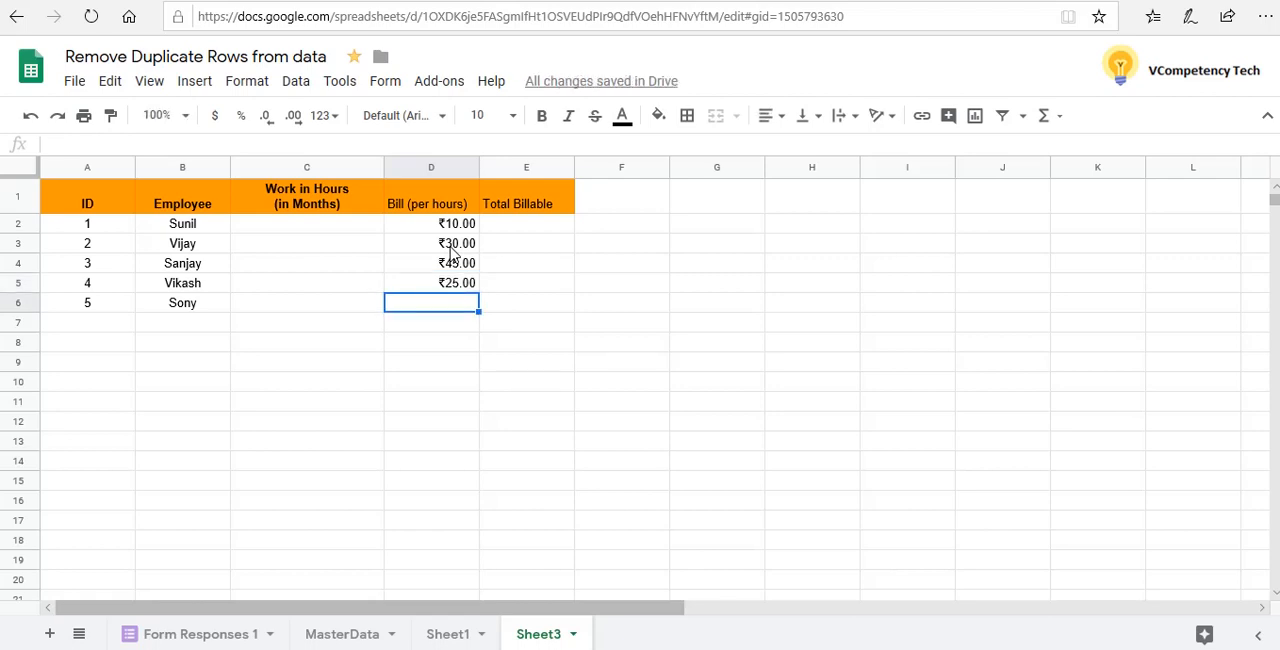
text(12)
key(Return)
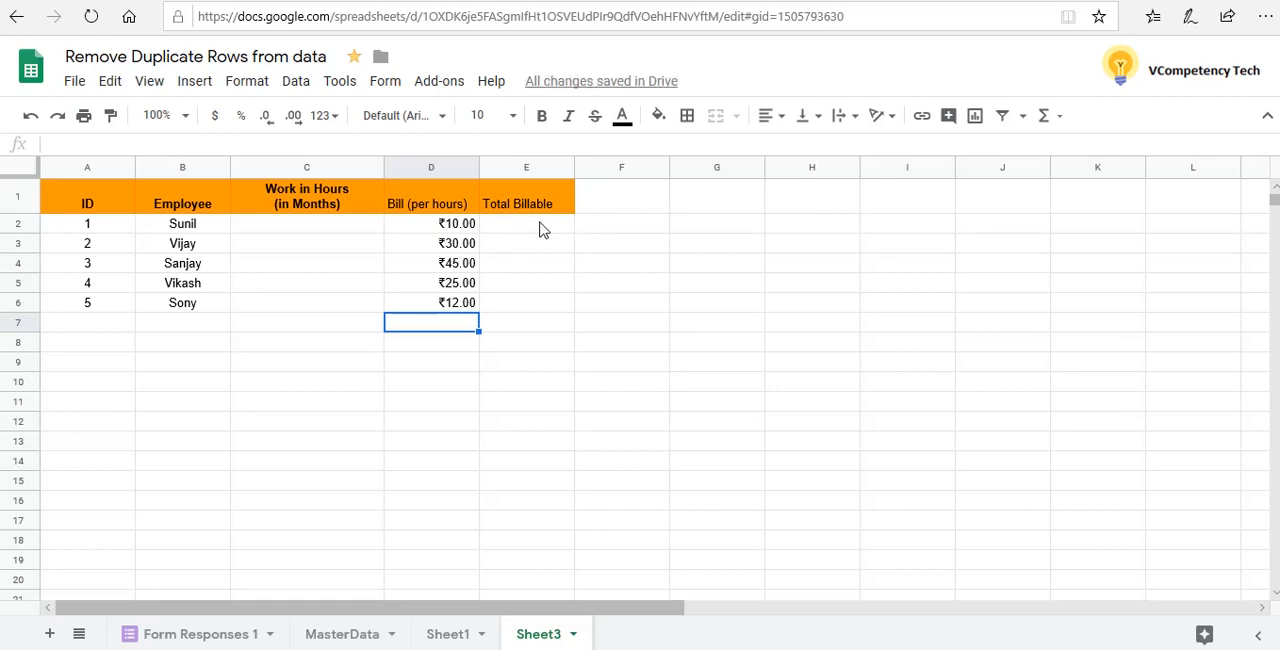
Set the hourly bill in cell D2 to 50 and fill it down through cell D6
click(449, 230)
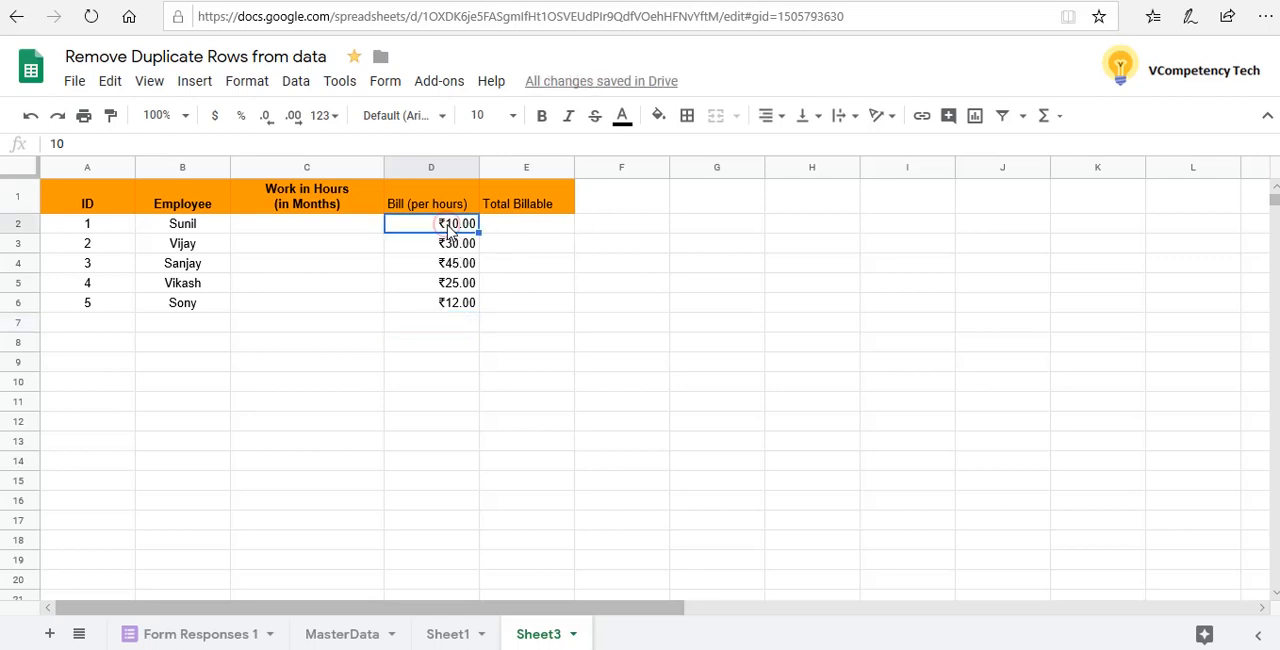
text(5)
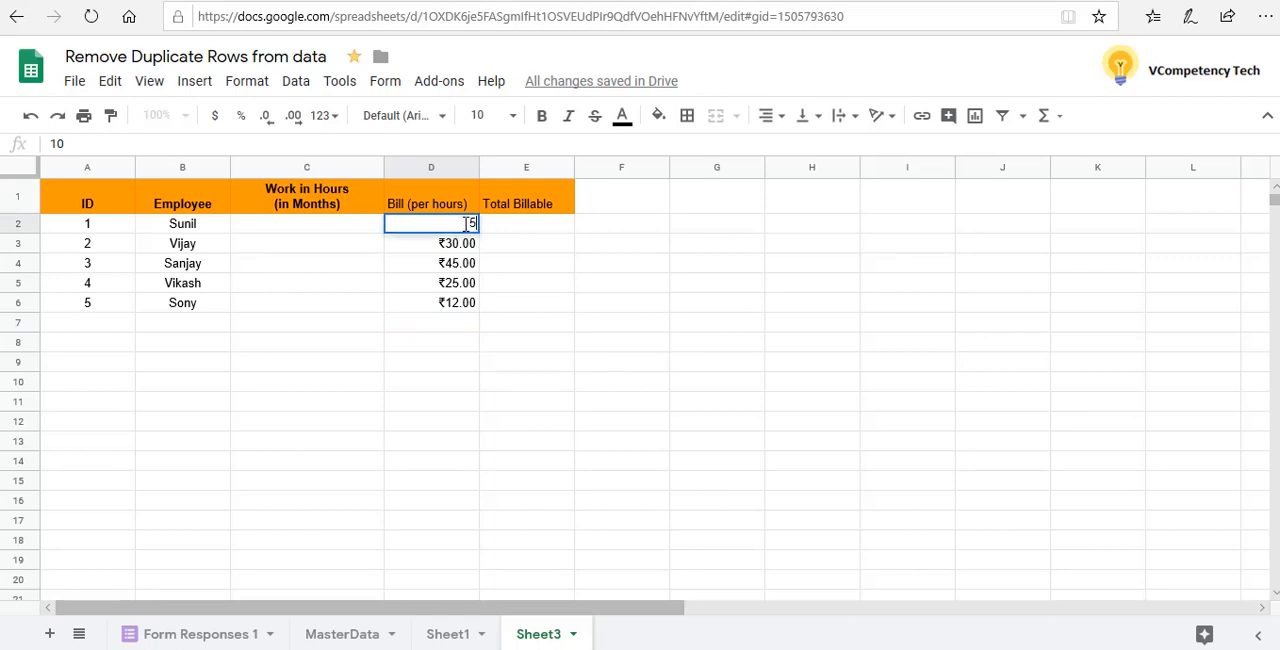
text(0)
click(512, 268)
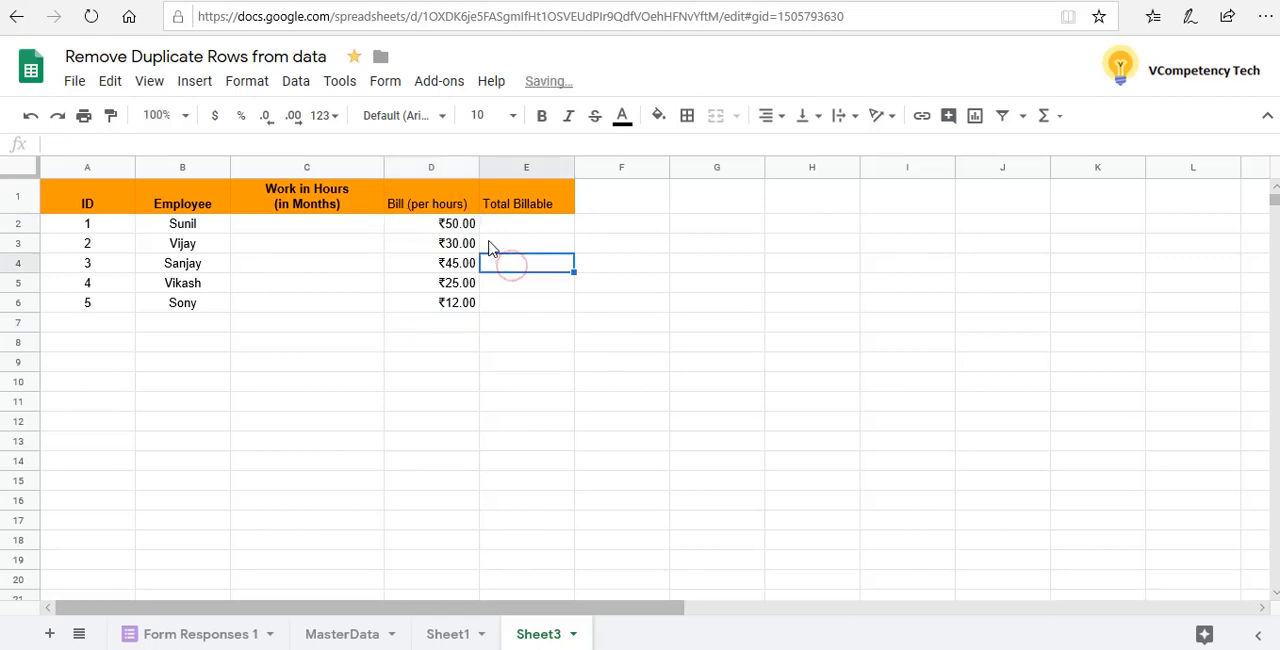
click(476, 226)
drag(481, 226, 480, 314)
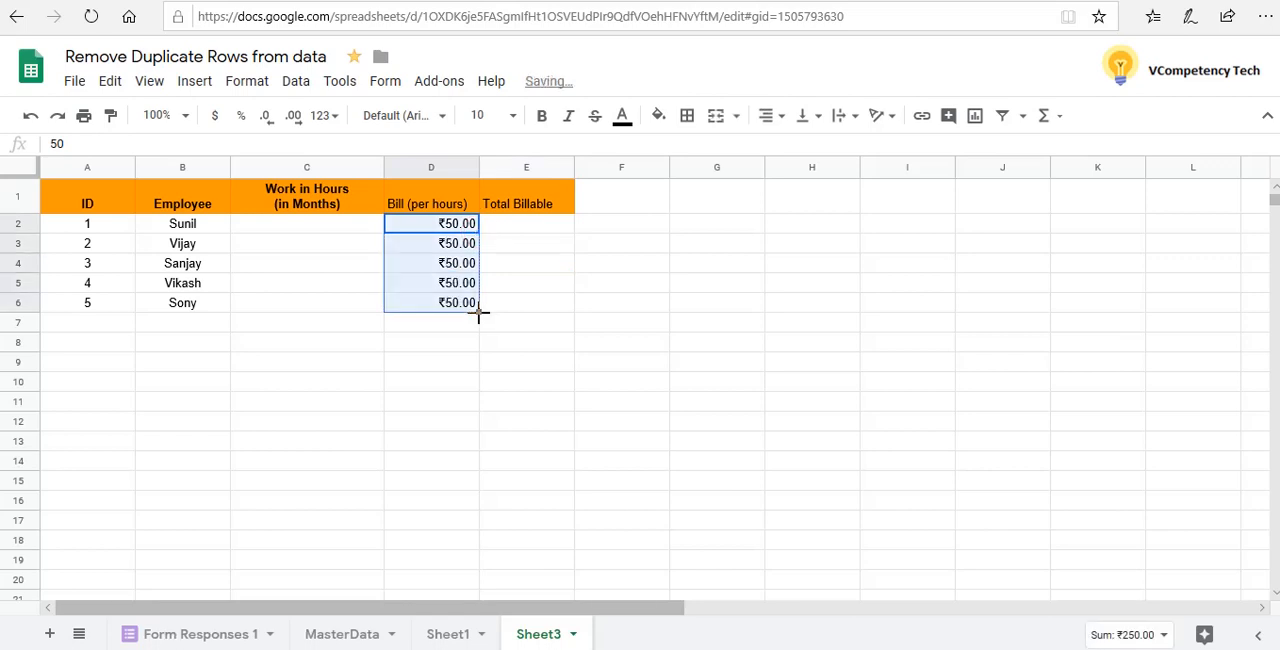
click(508, 317)
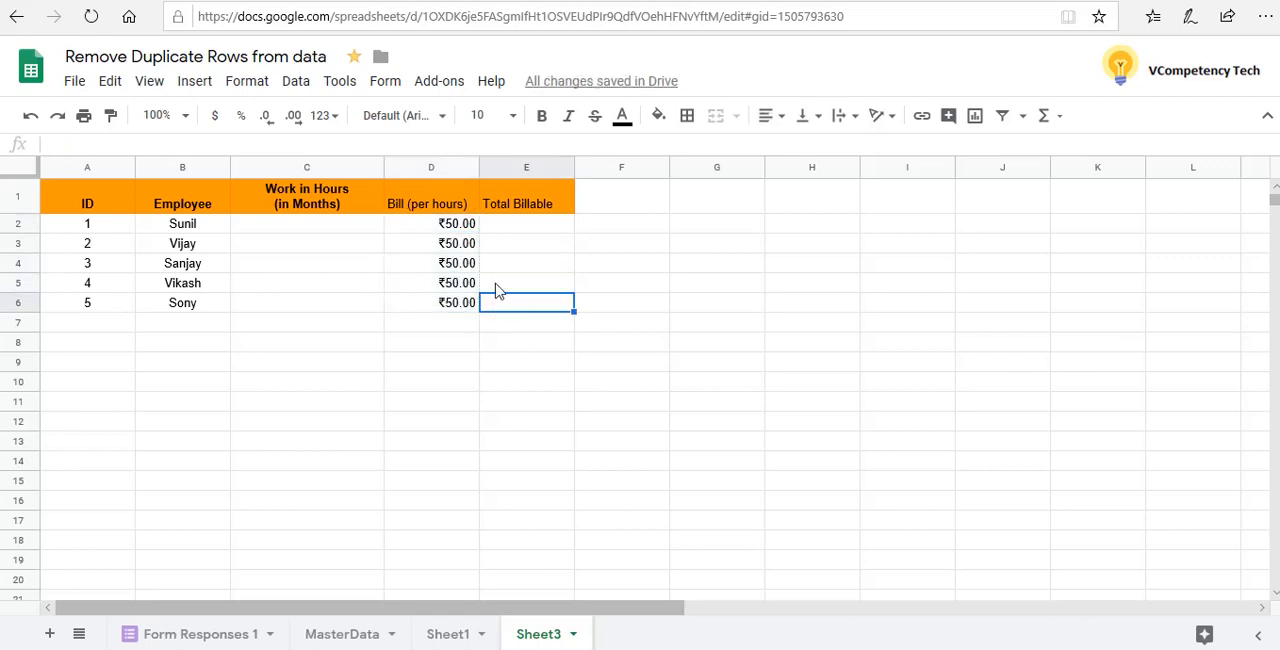
Enter the work hours 160, 100, 46, 90 and 110 in cells C2 to C6
click(301, 227)
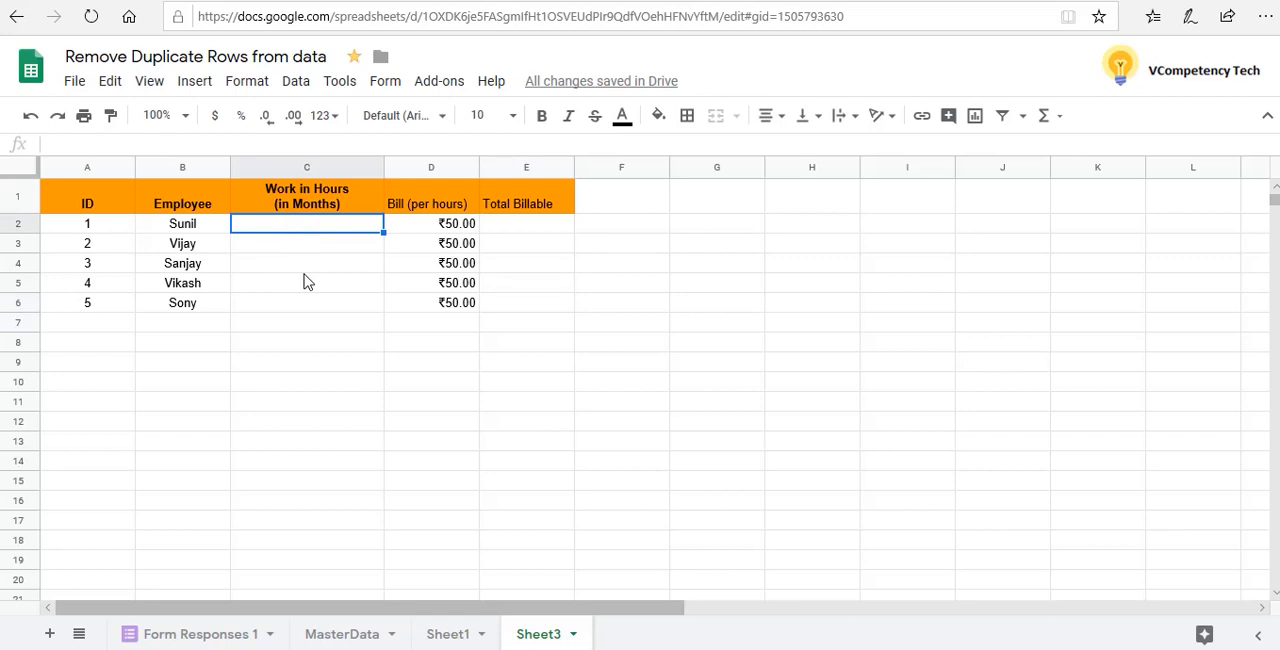
text(160)
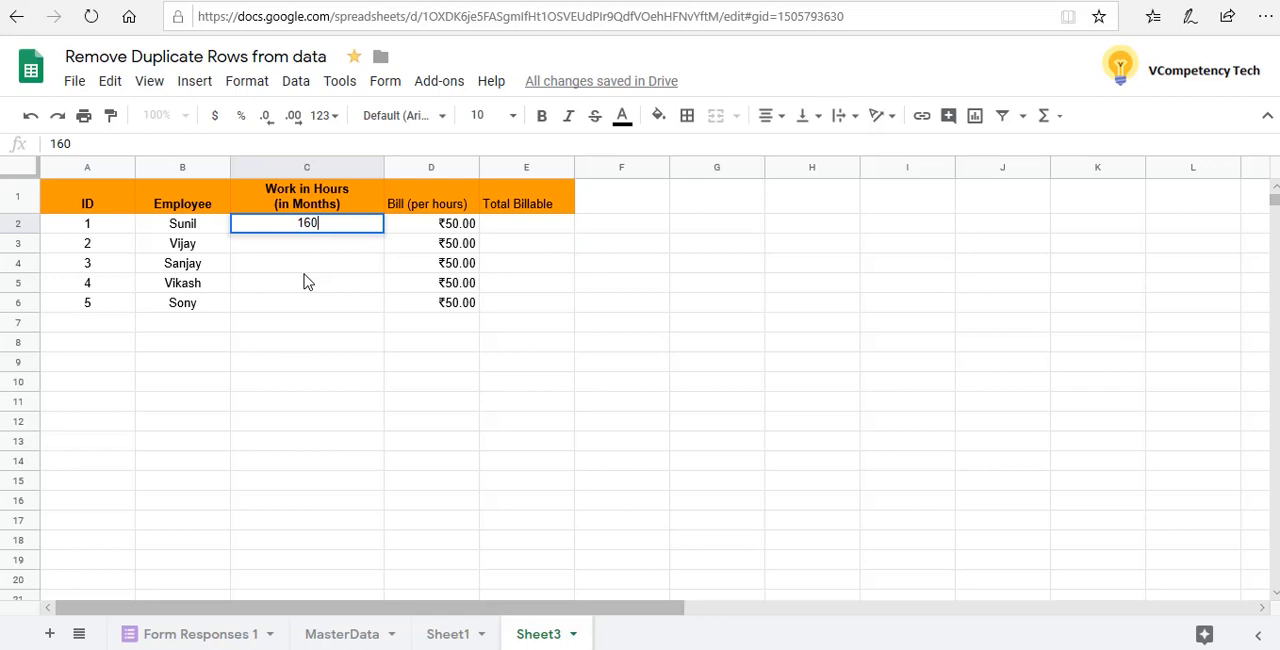
key(Return)
text(100)
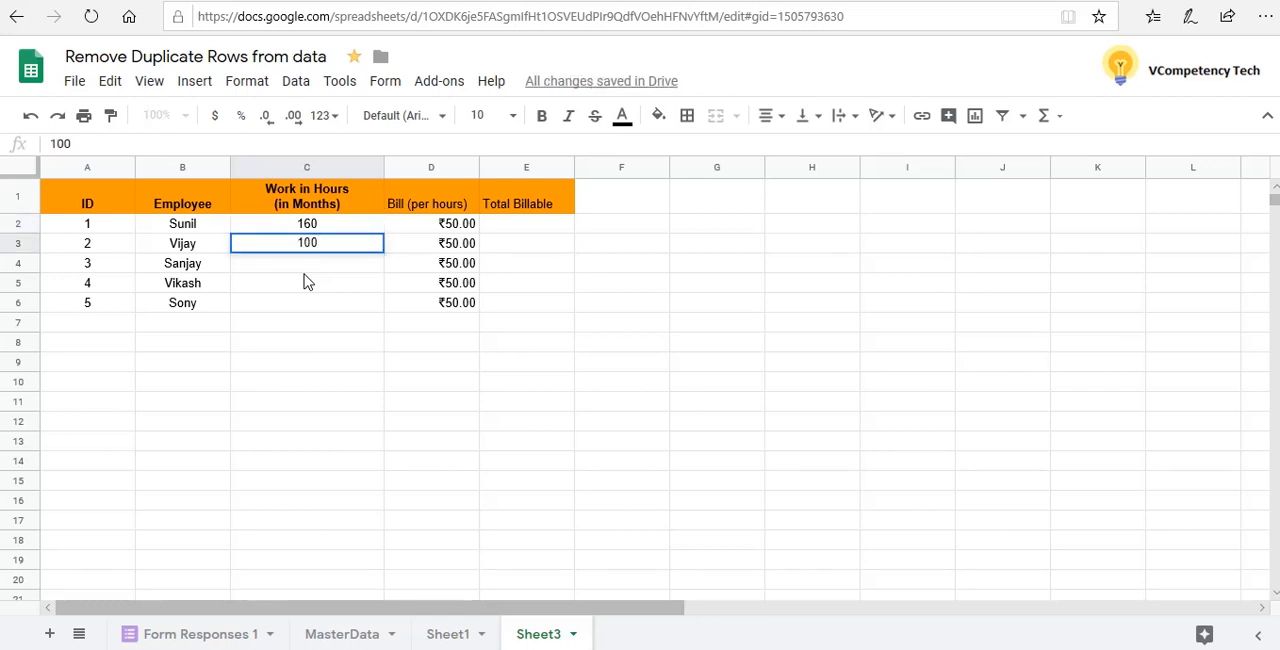
key(Return)
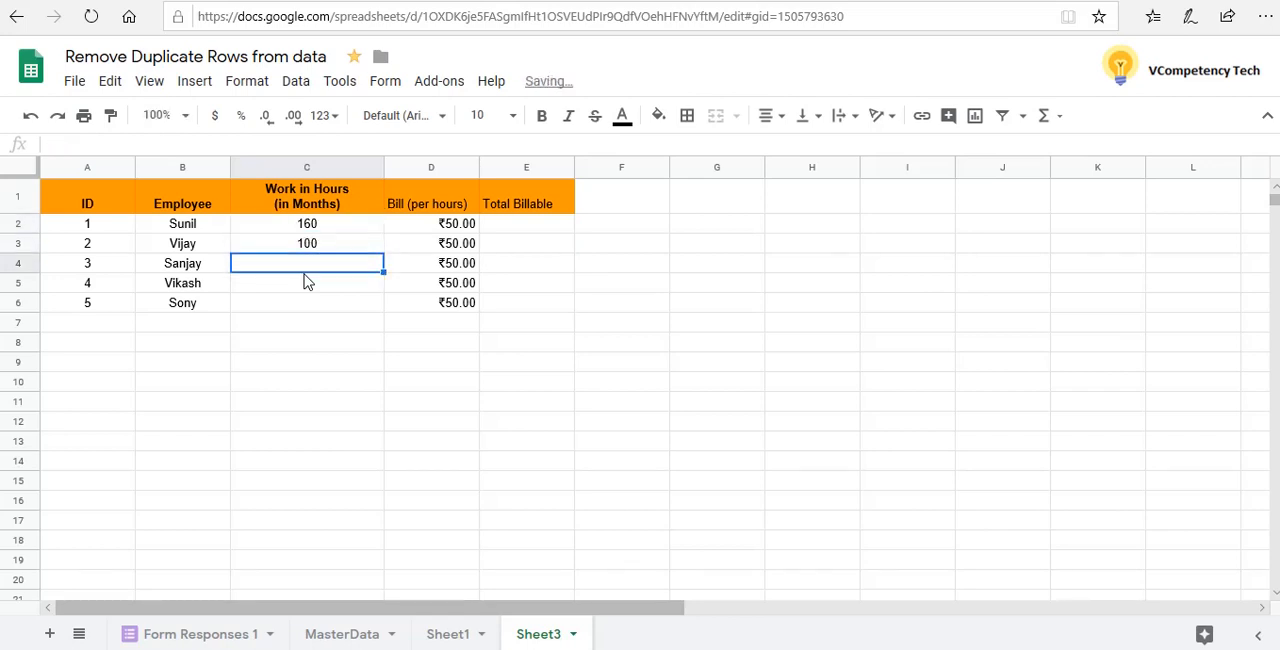
text(46)
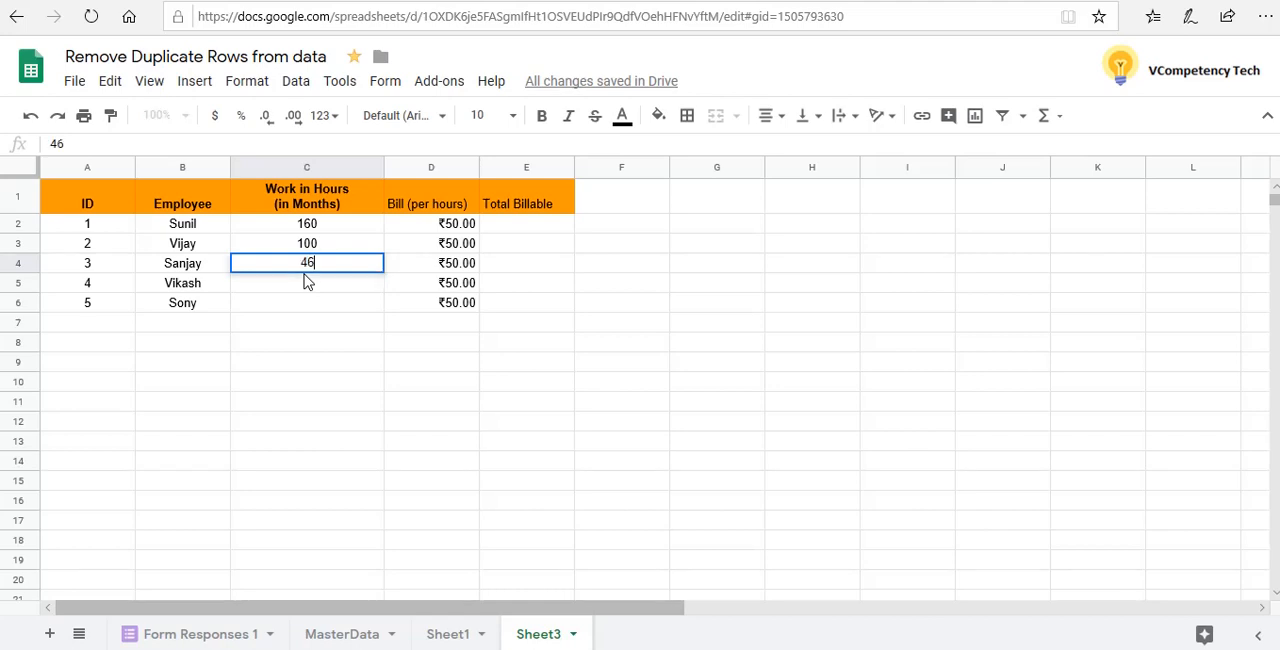
key(Return)
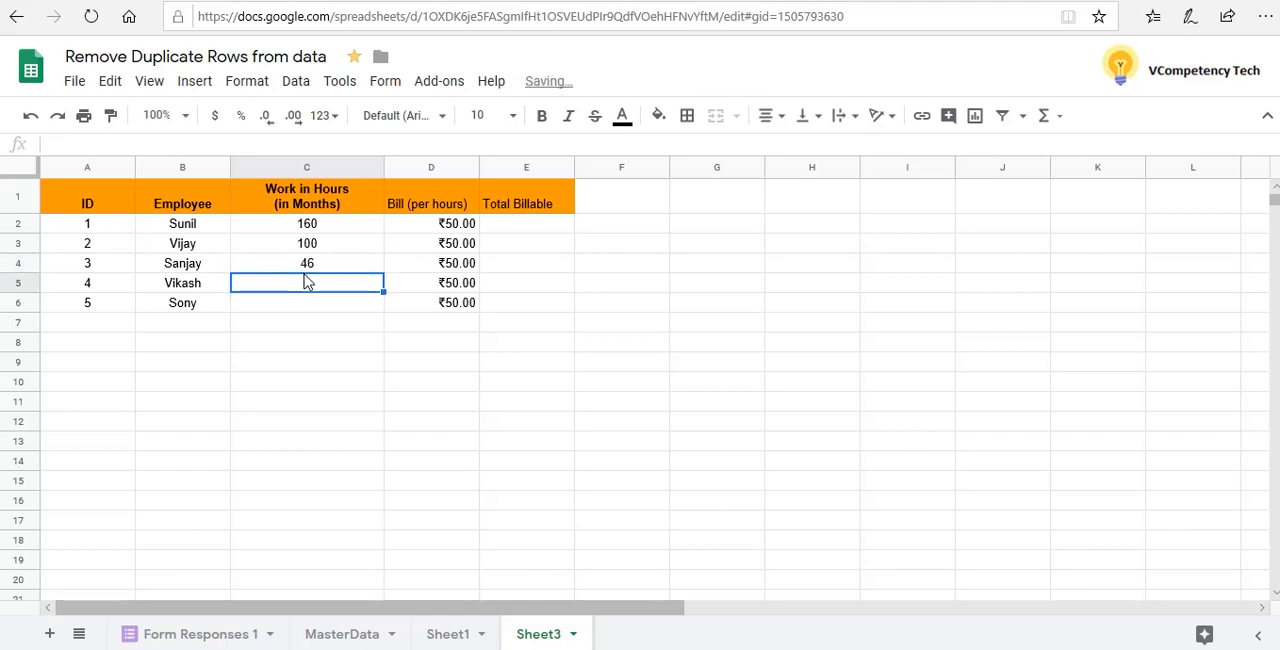
text(90)
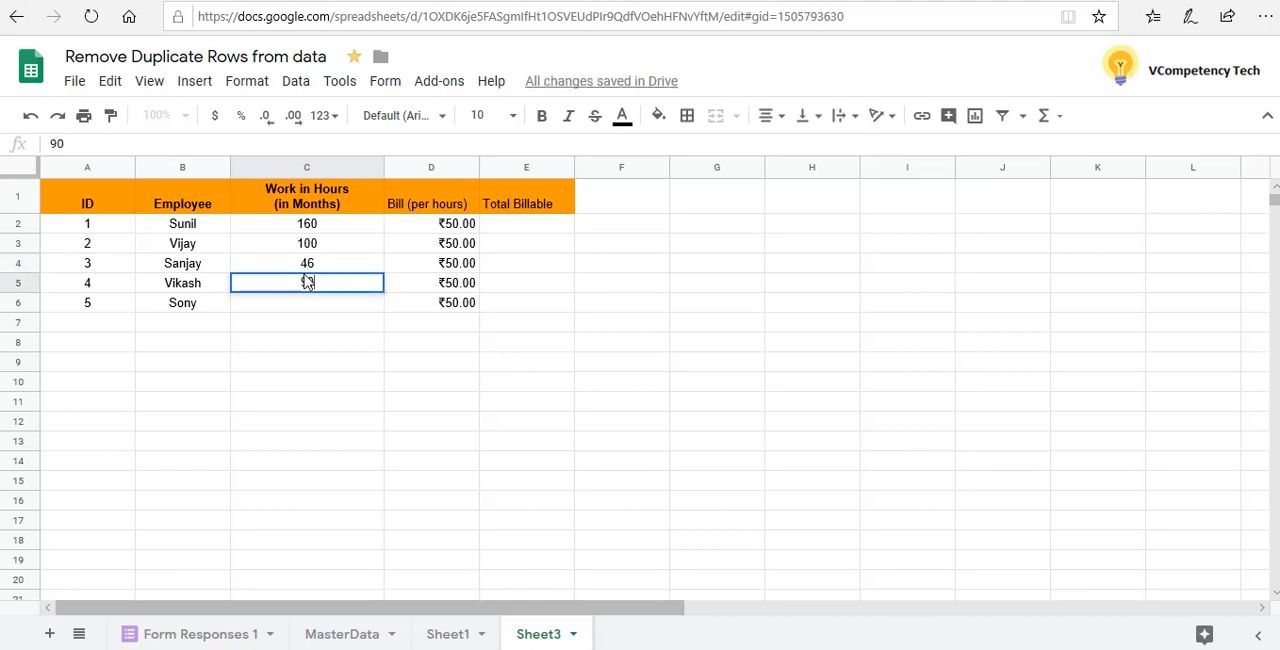
key(Return)
text(110)
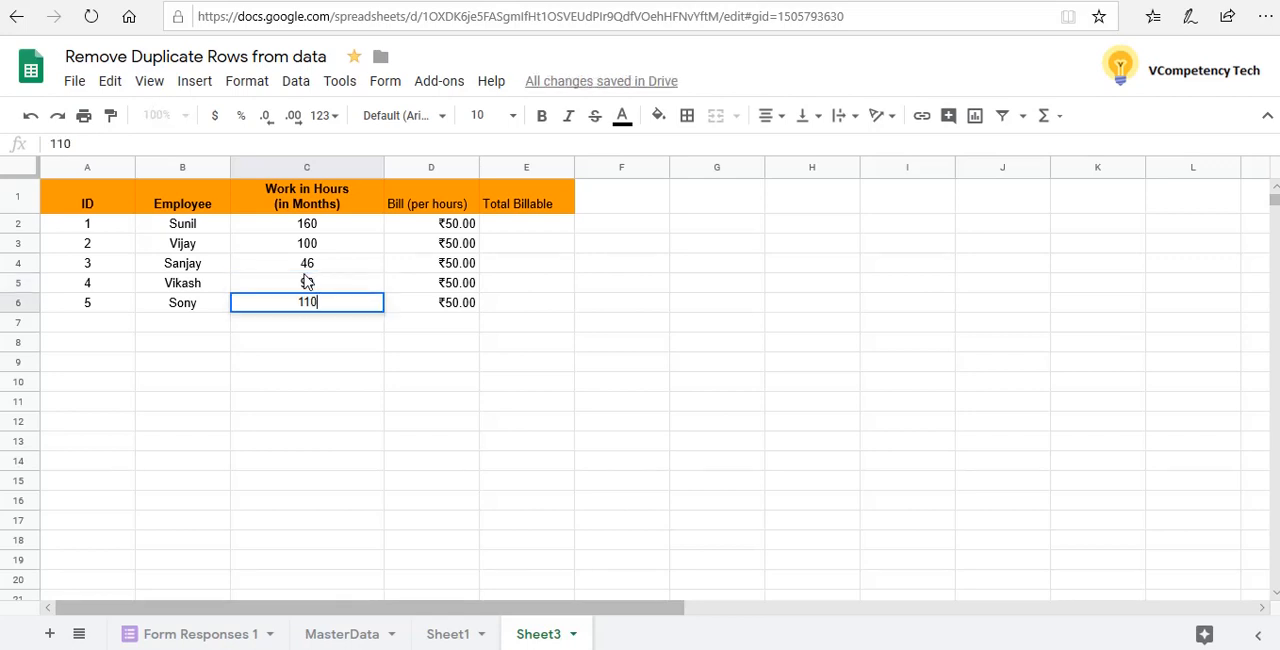
key(Return)
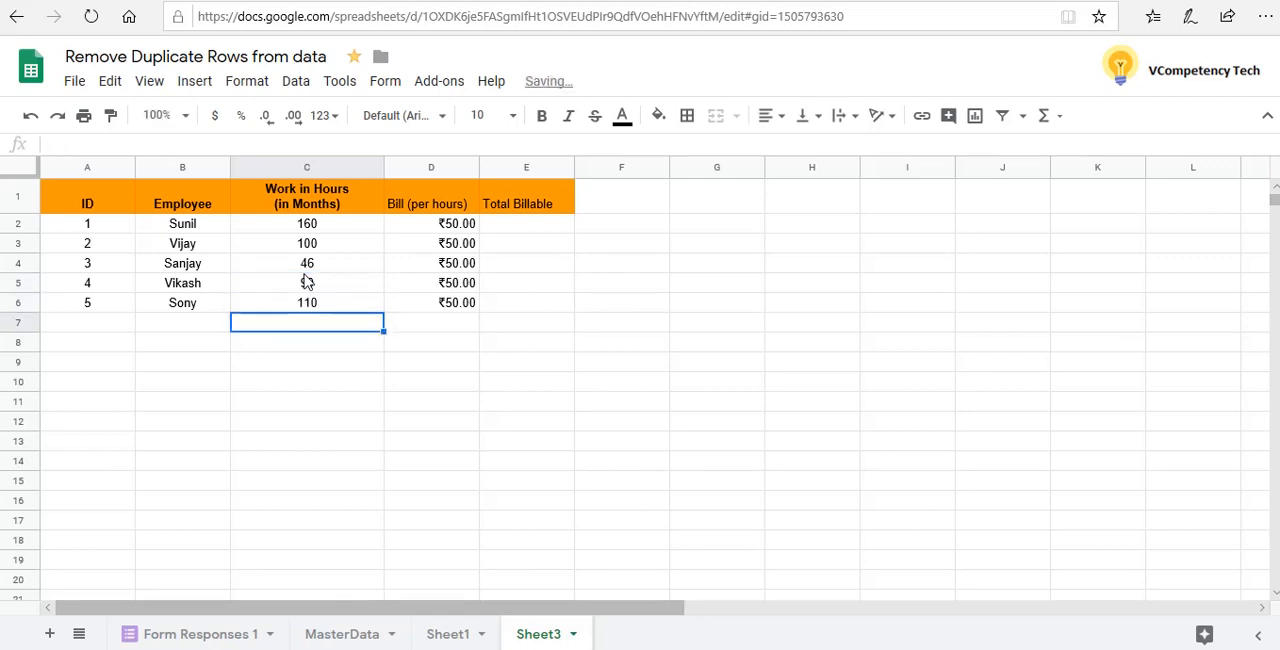
click(522, 230)
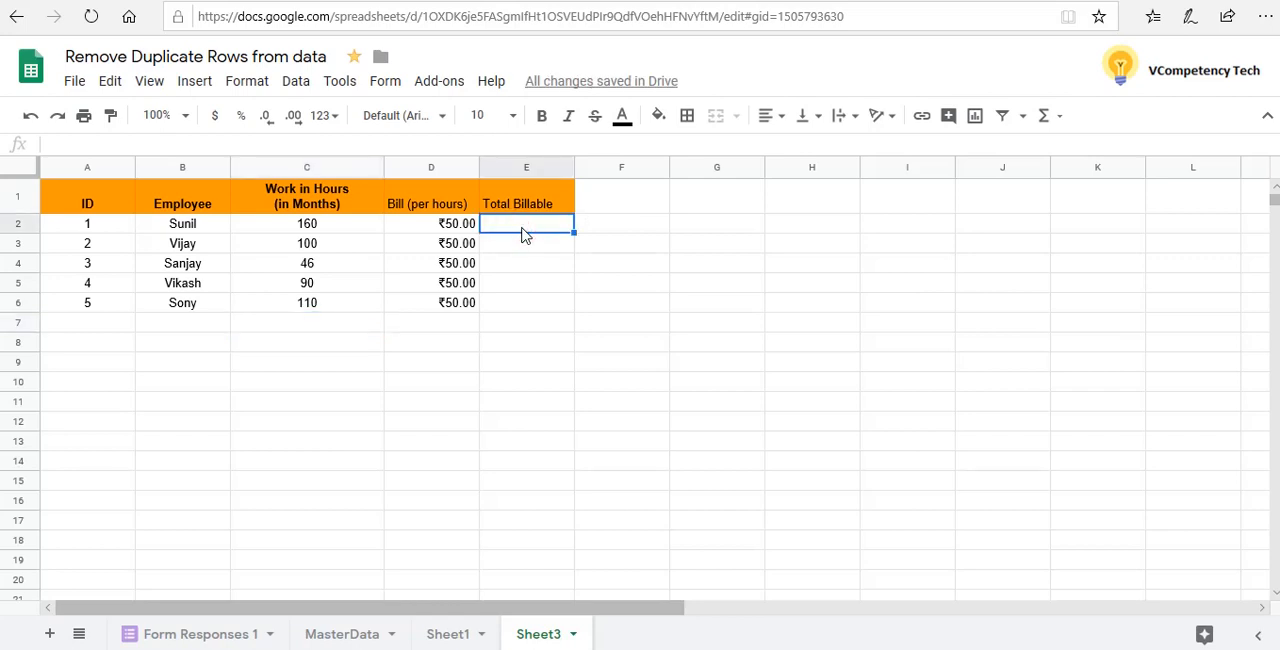
text(=)
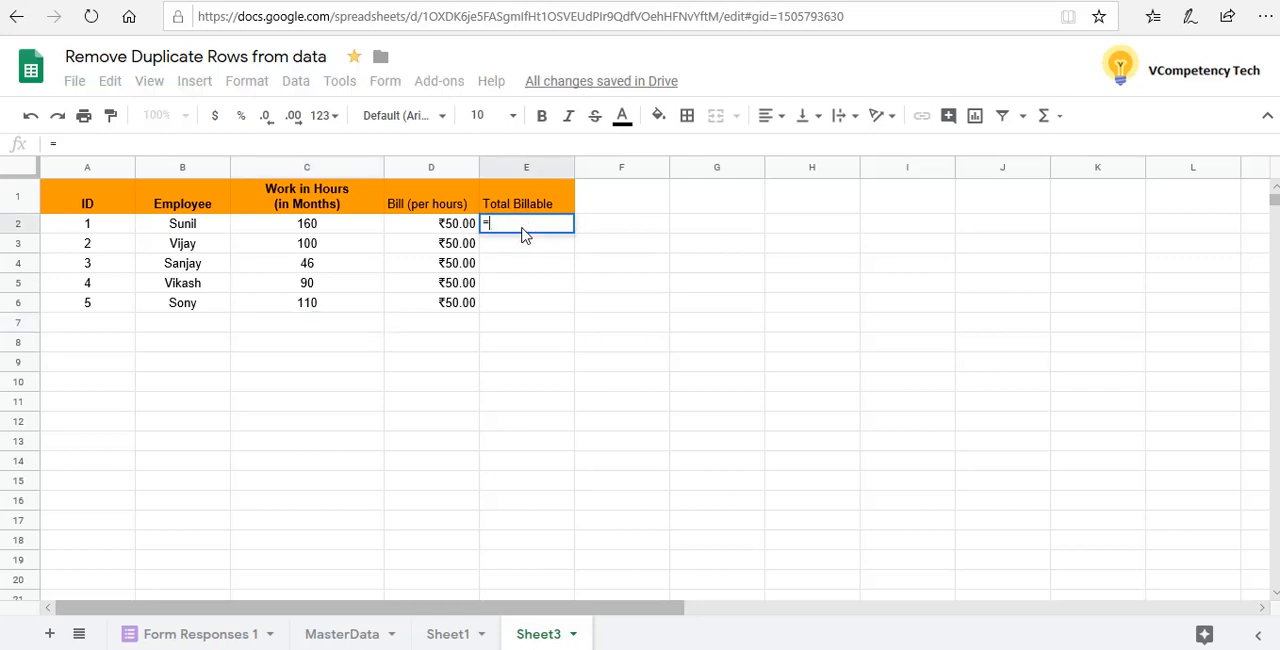
key(Escape)
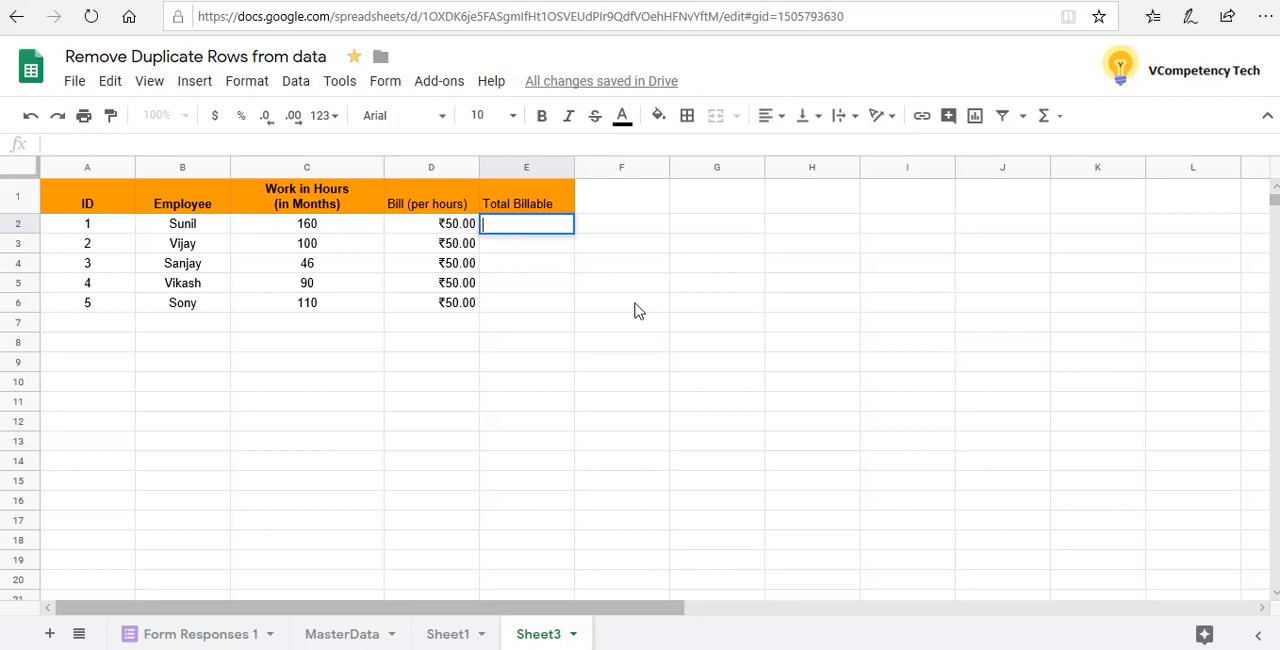
click(568, 264)
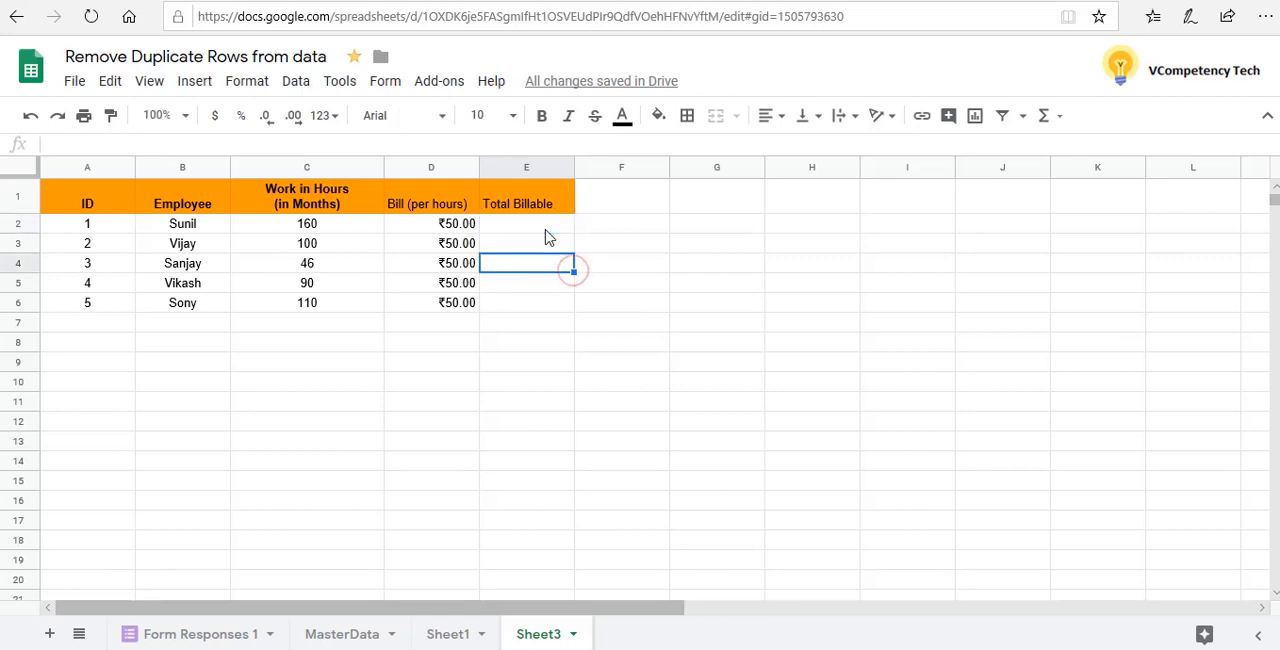
click(546, 235)
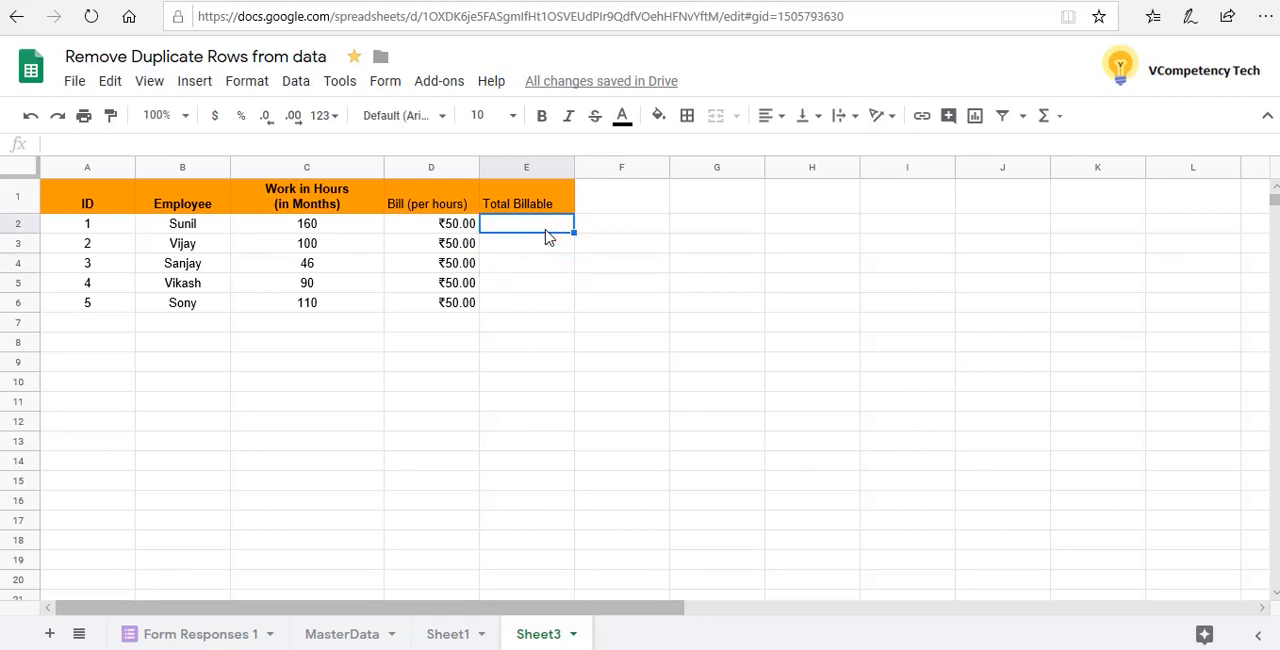
key(shift+Down)
key(shift+Down)
key(shift+Down)
key(shift+Down)
key(shift+Down)
key(shift+Up)
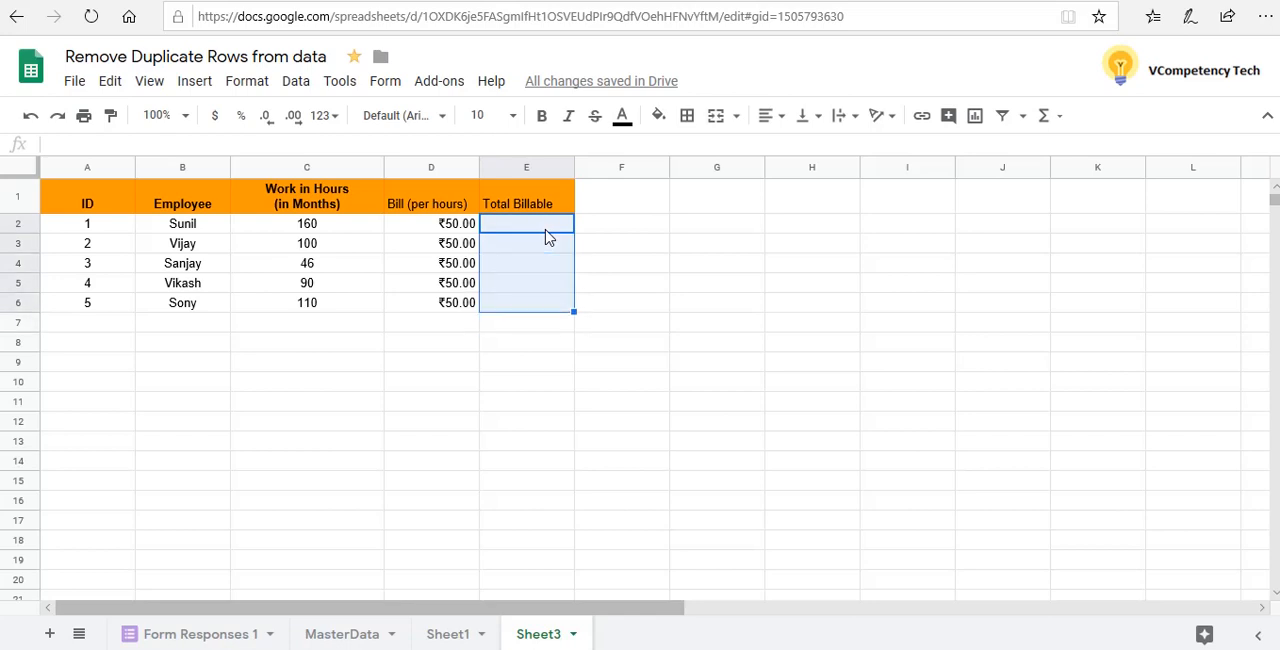
right_click(546, 236)
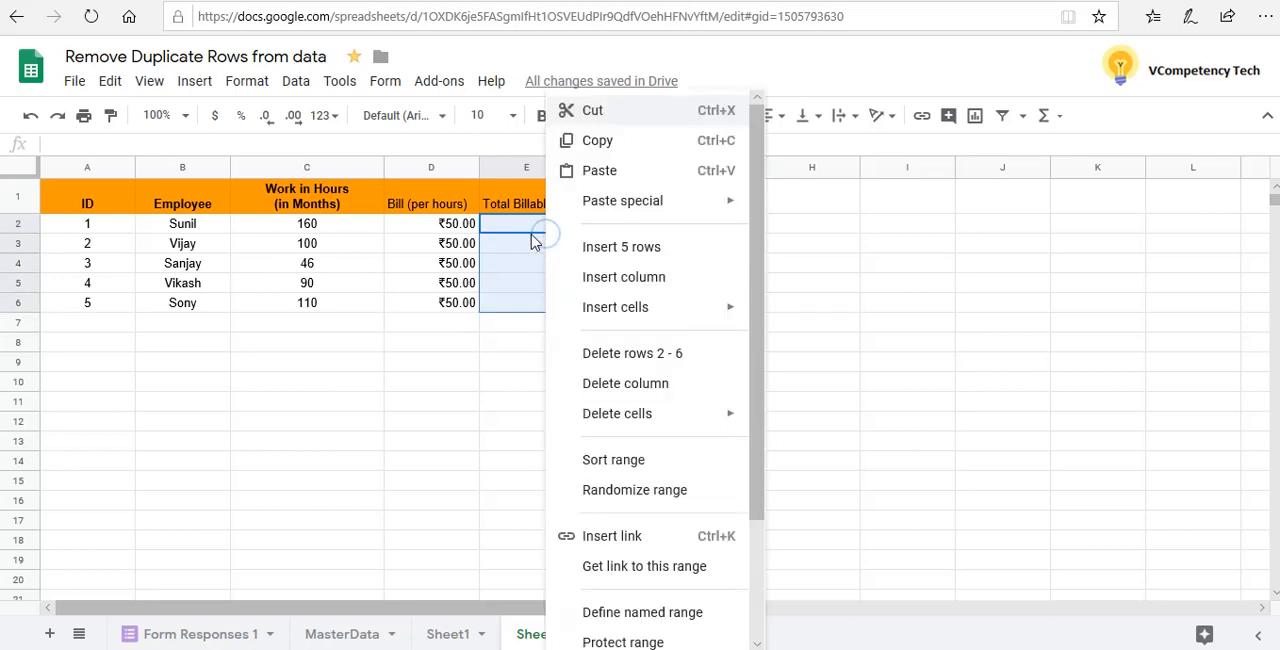
click(530, 234)
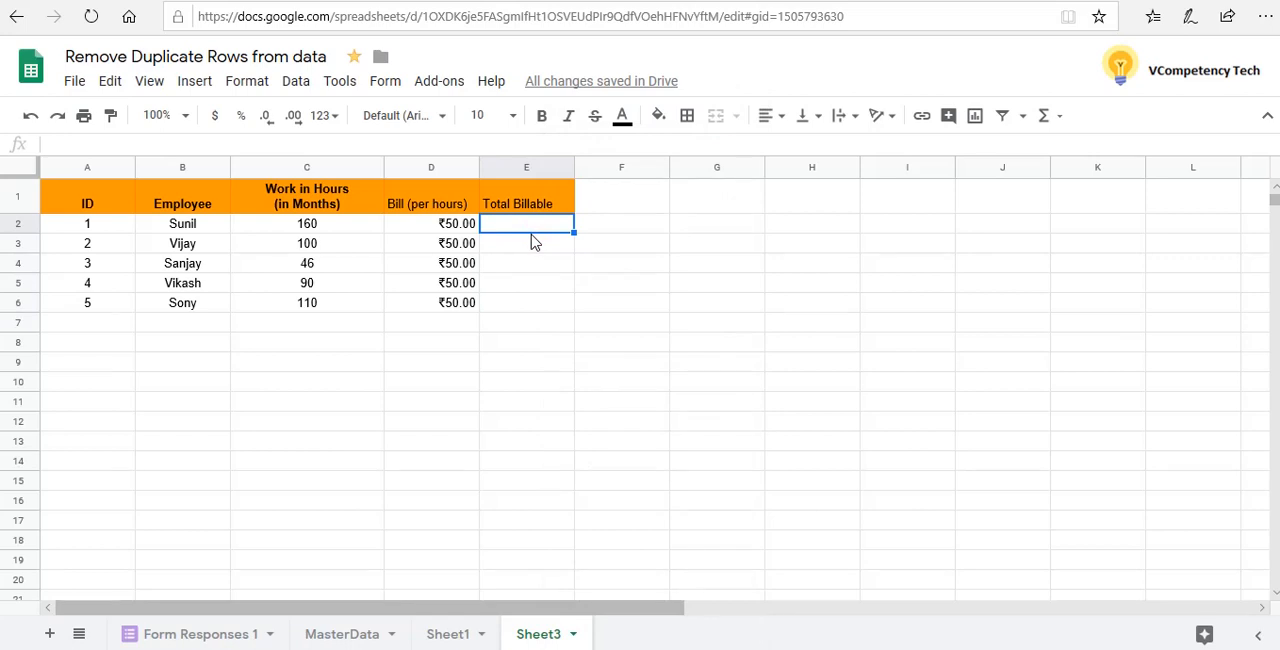
Apply the Indian Rupee custom currency format to cells E2:E6 in the Total Billable column
key(shift+Down)
key(shift+Down)
key(shift+Down)
key(shift+Down)
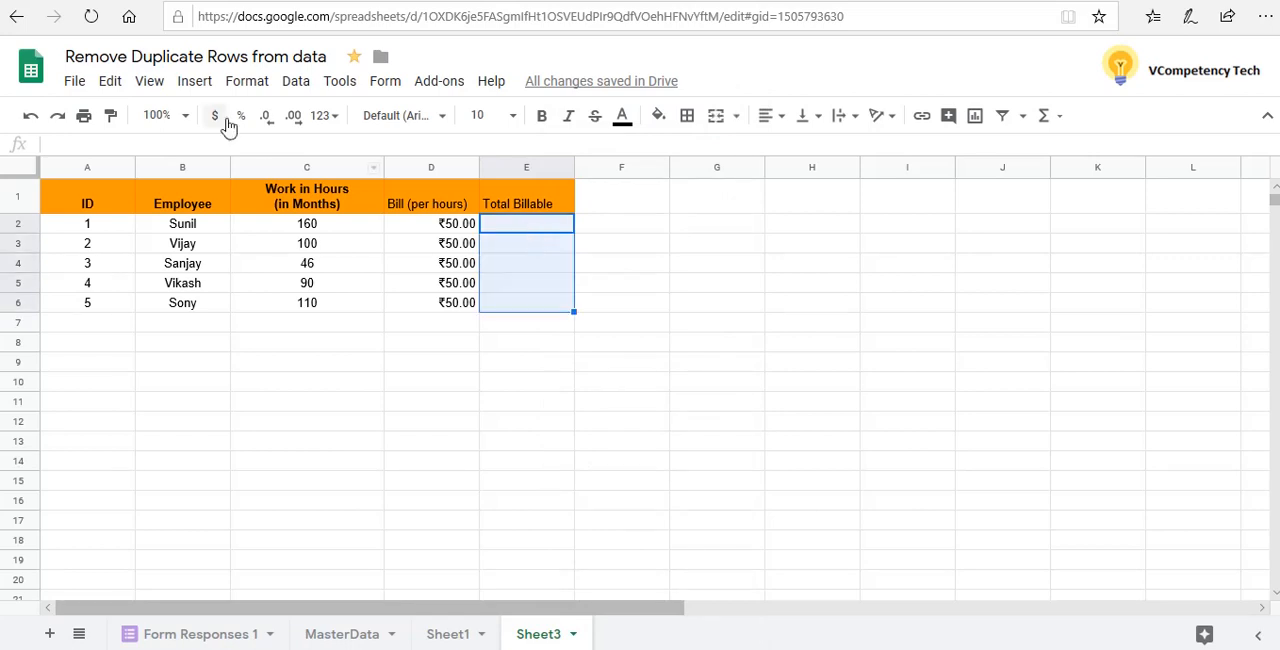
click(256, 82)
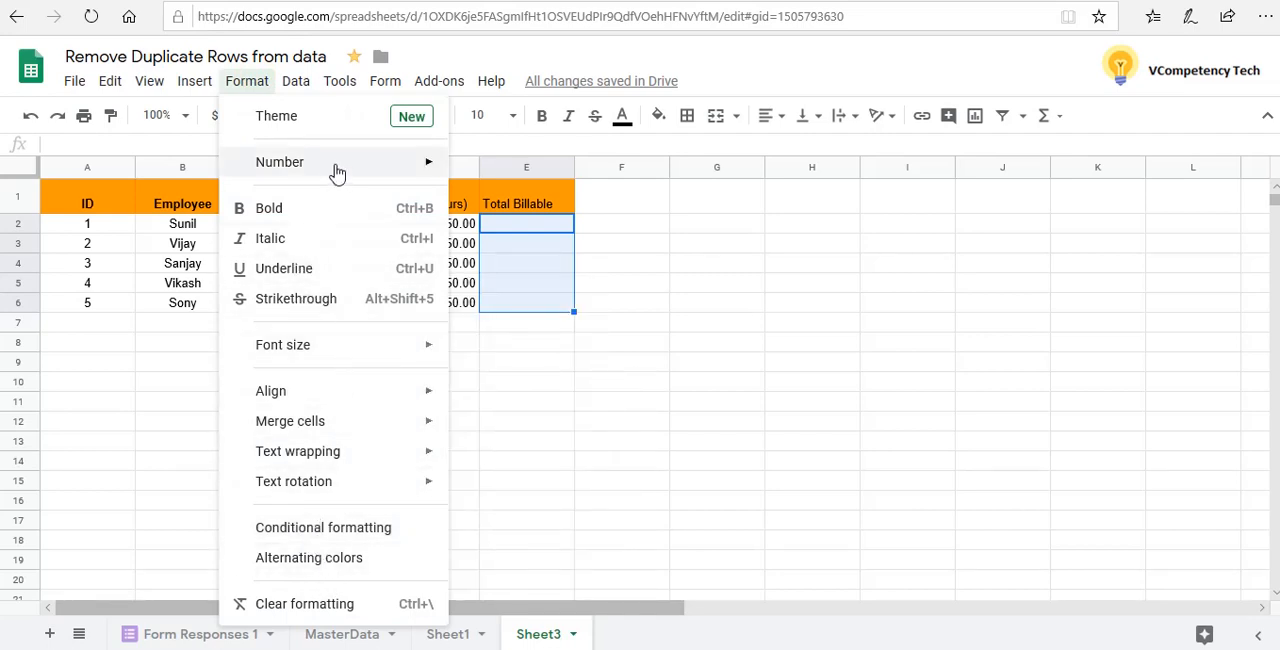
mouse_move(337, 170)
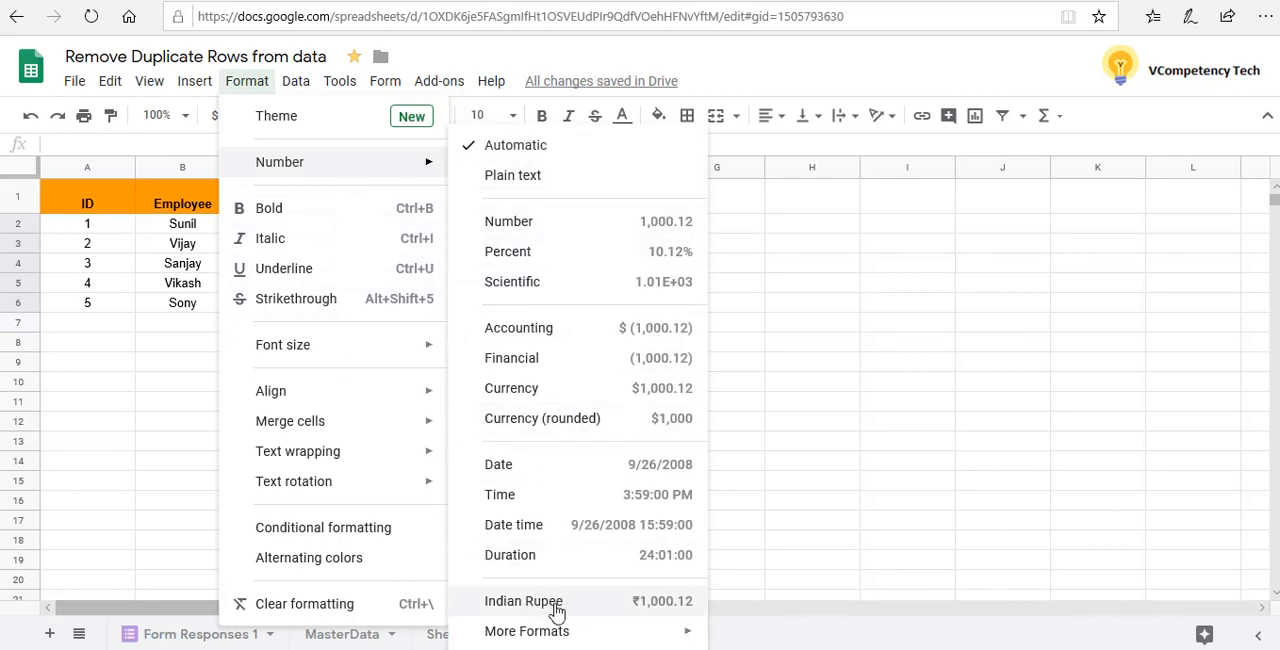
mouse_move(572, 640)
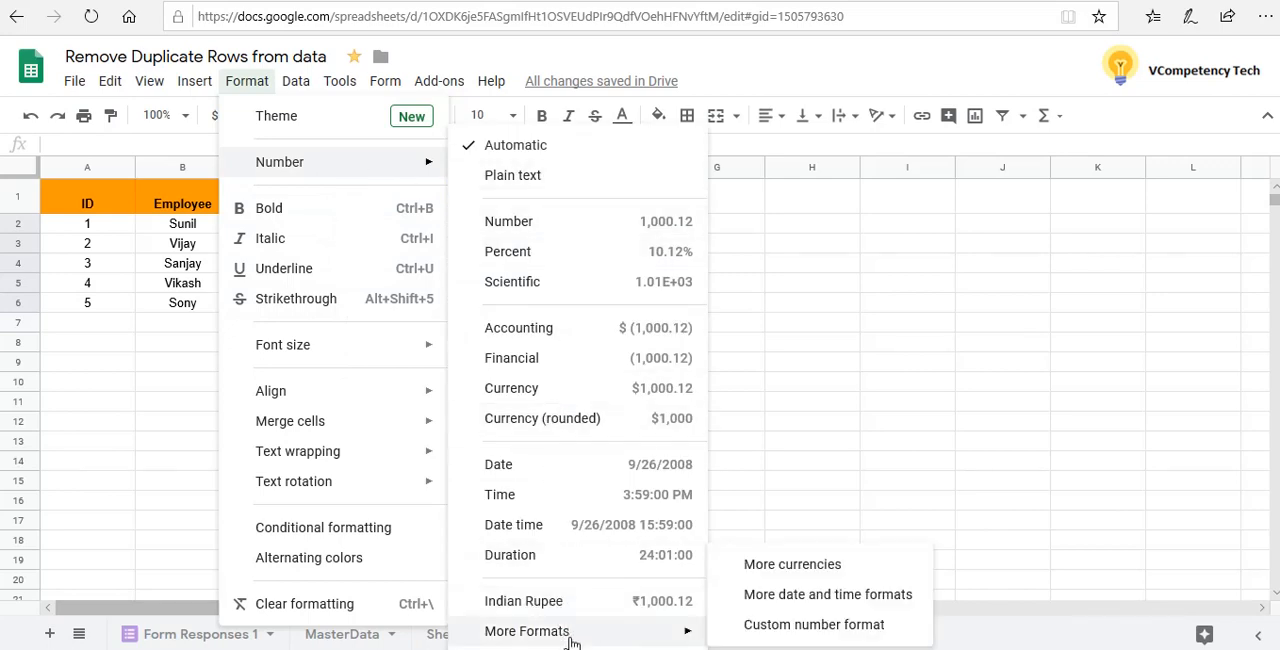
click(779, 579)
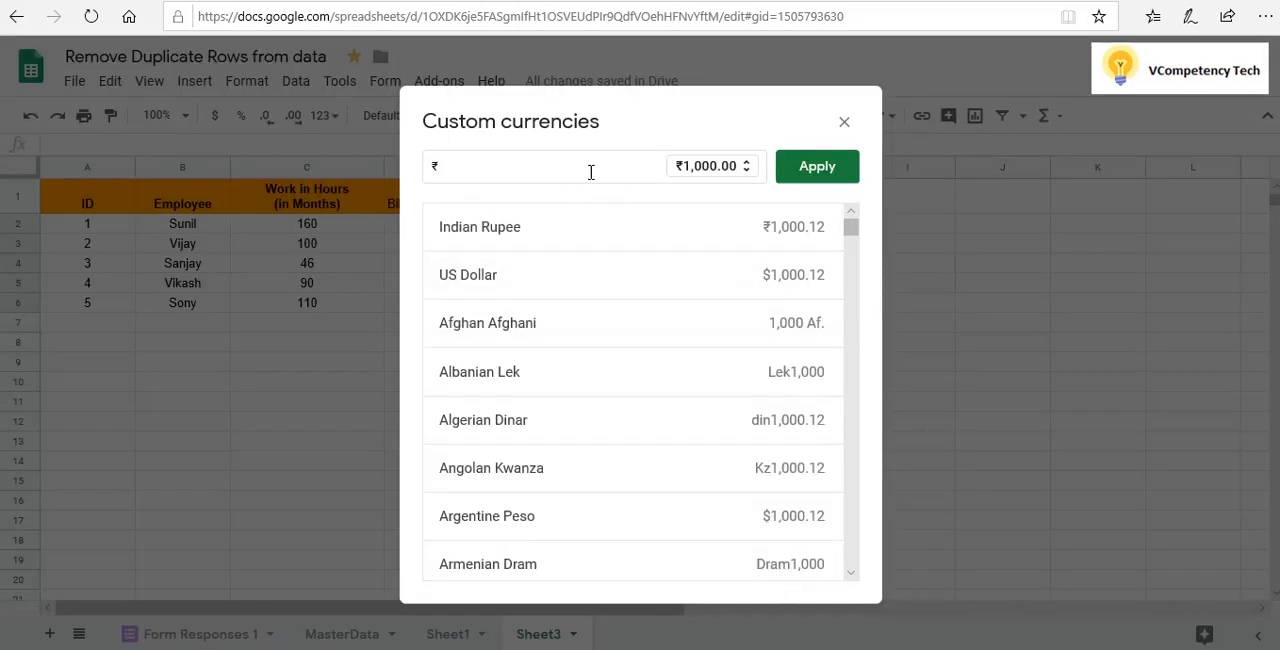
click(516, 238)
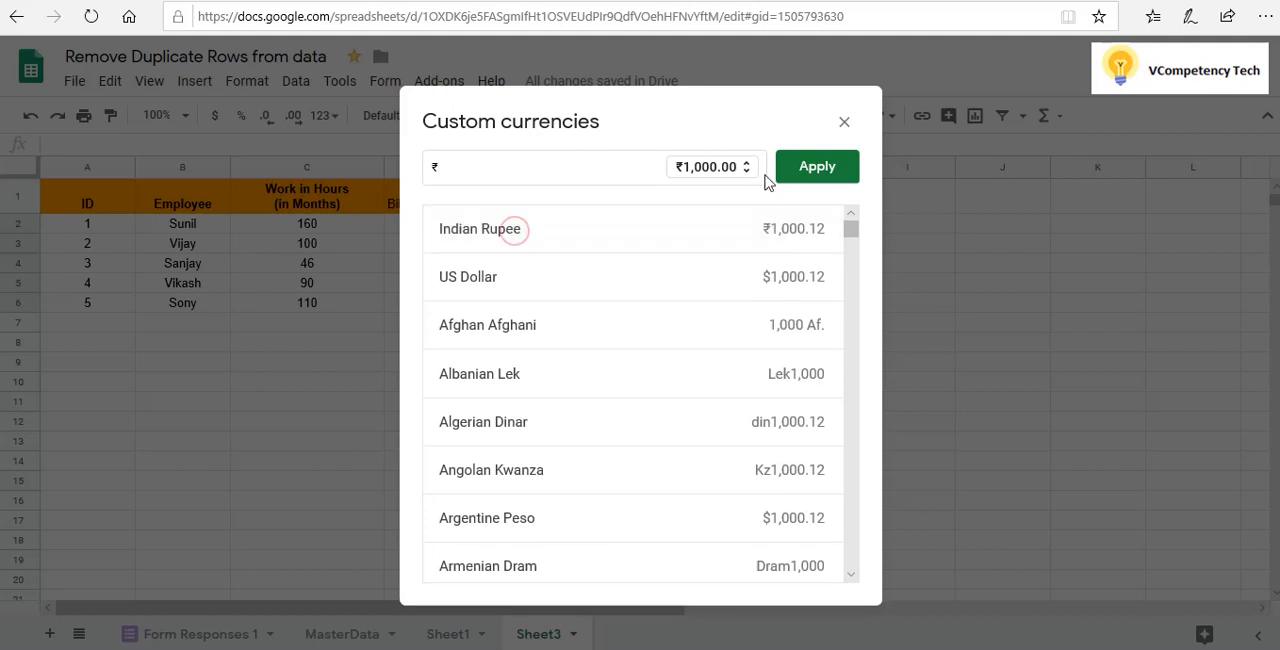
click(817, 172)
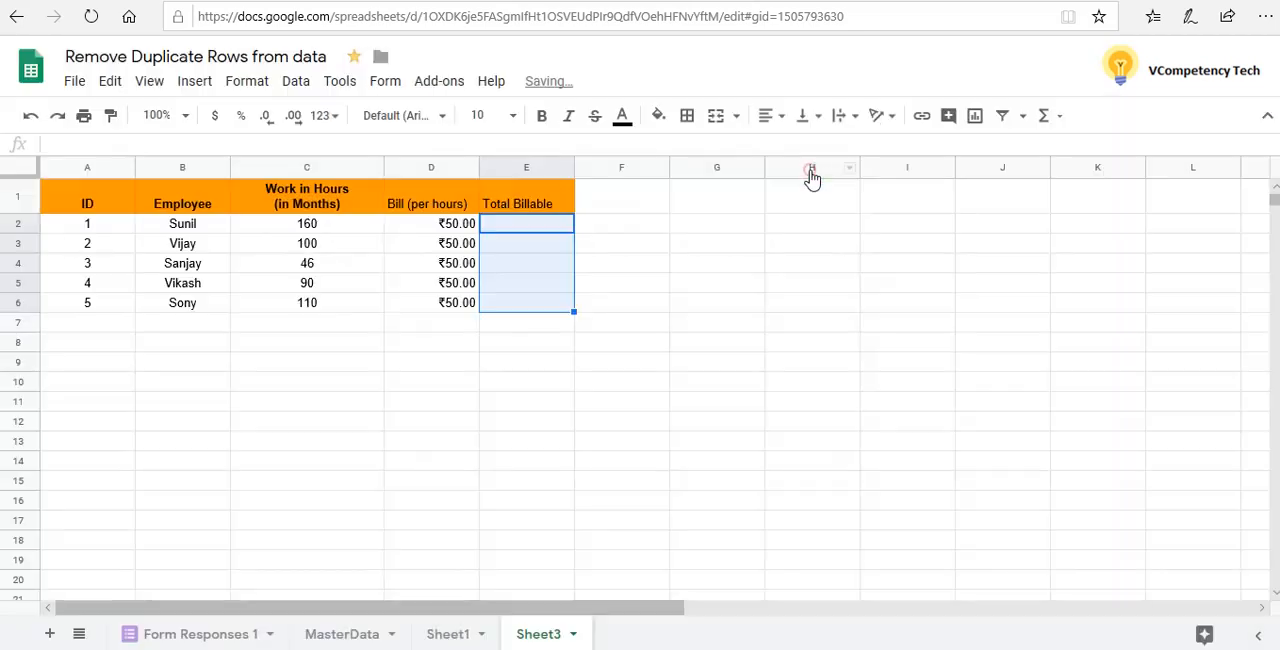
Enter the formula =(C2*D2) in cell E2 to calculate the first employee's total billable amount
click(708, 276)
click(514, 224)
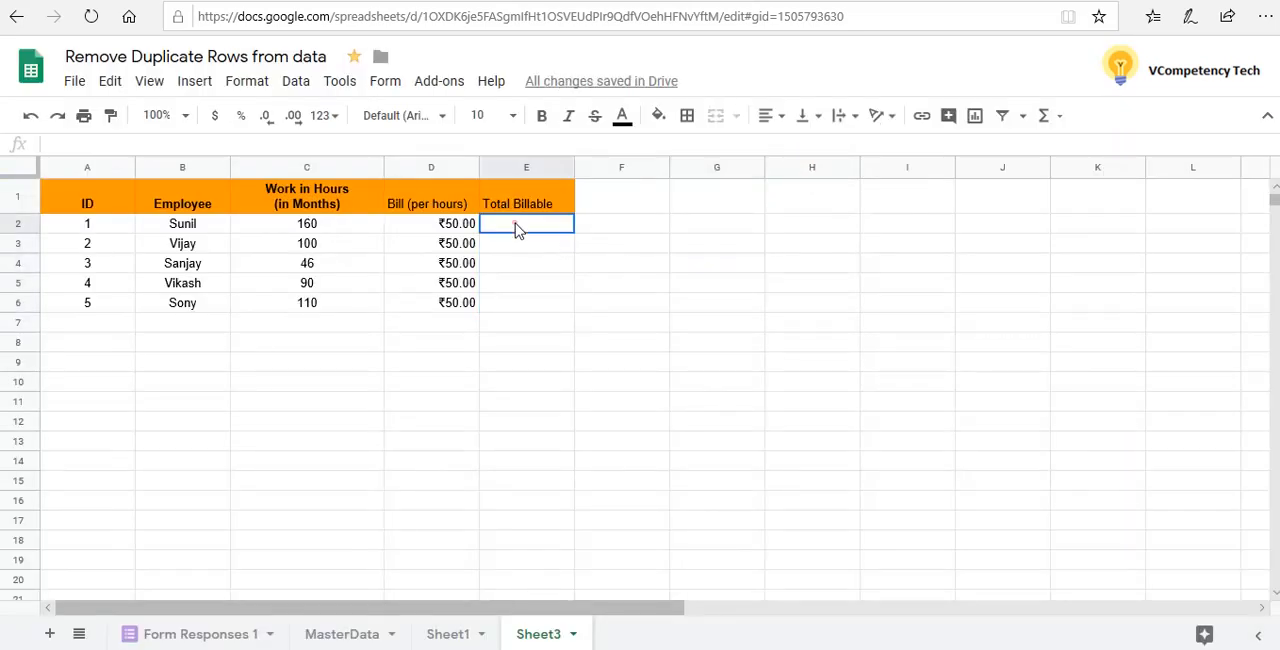
text(=)
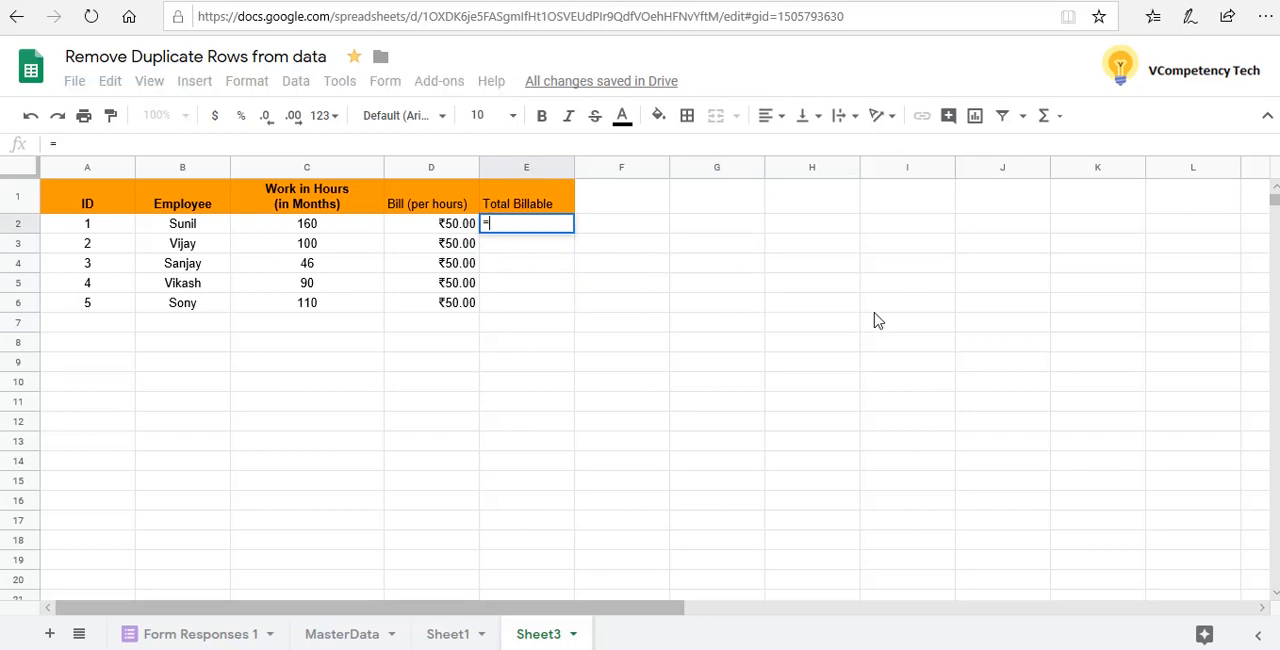
text(()
text(c)
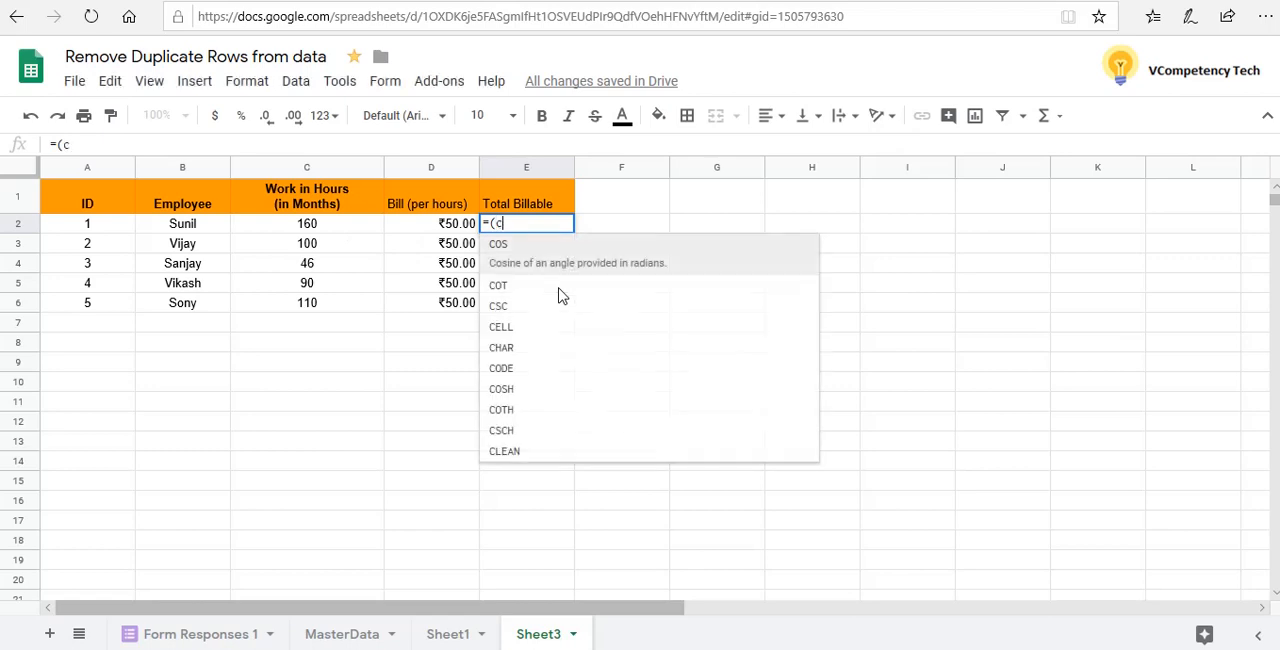
text(2)
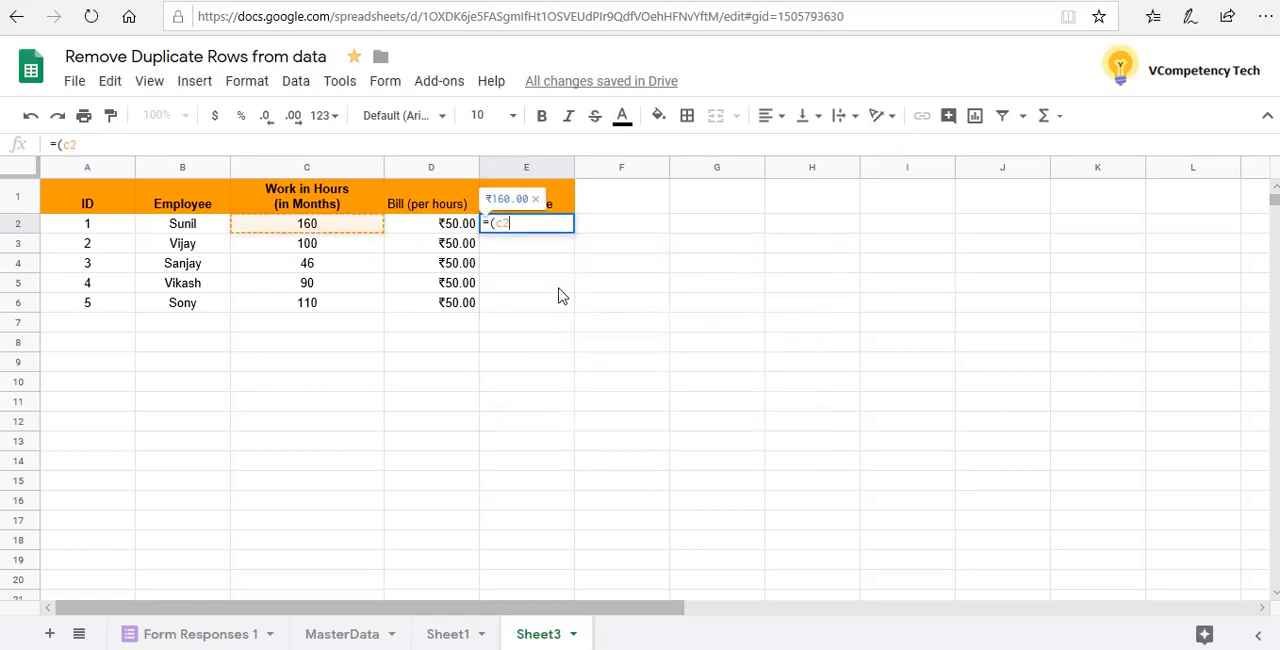
text(8)
key(BackSpace)
text(*)
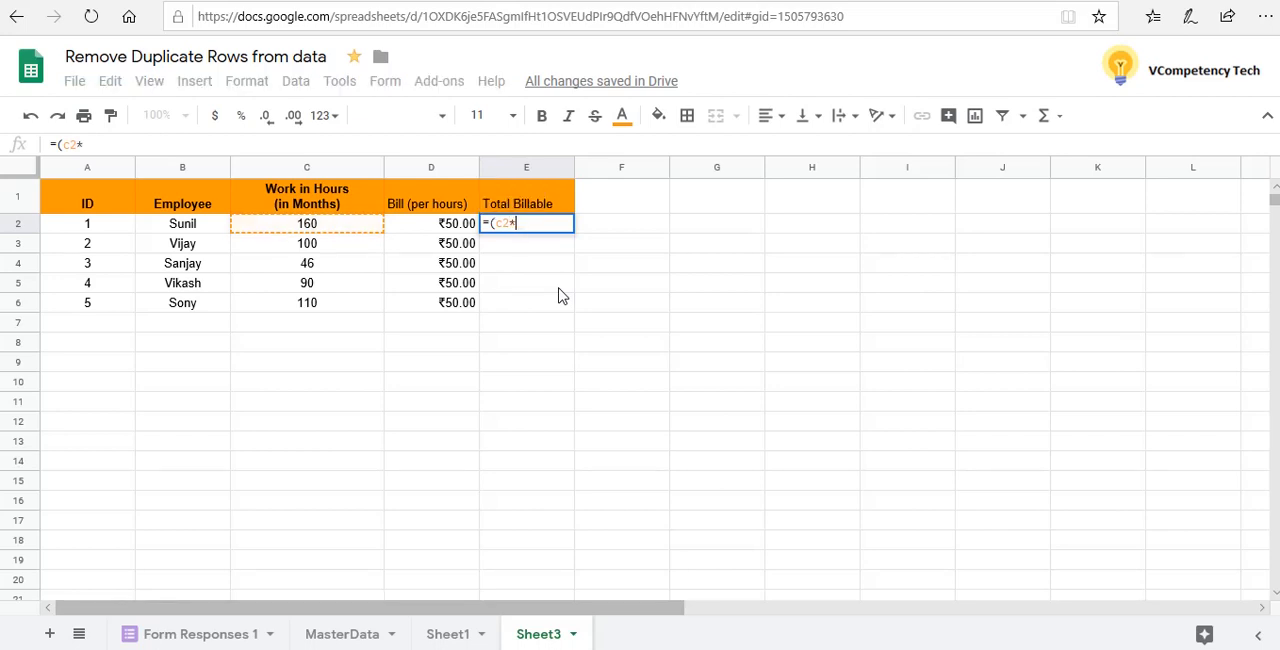
text(D)
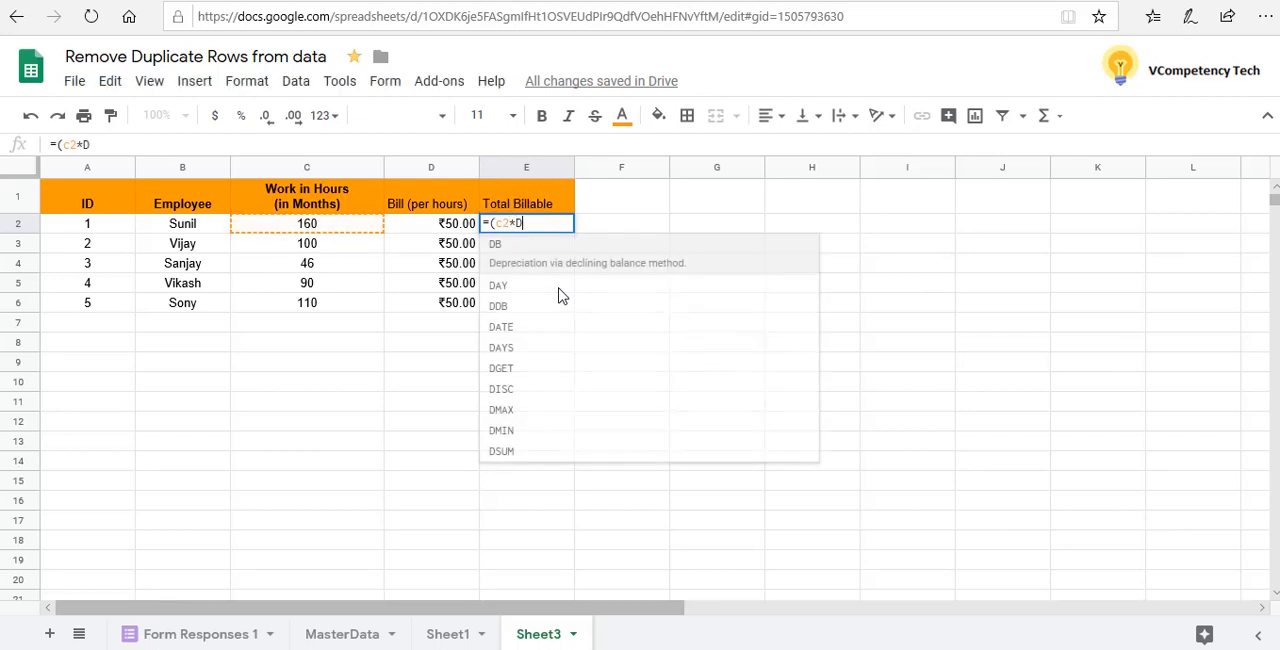
text(2)
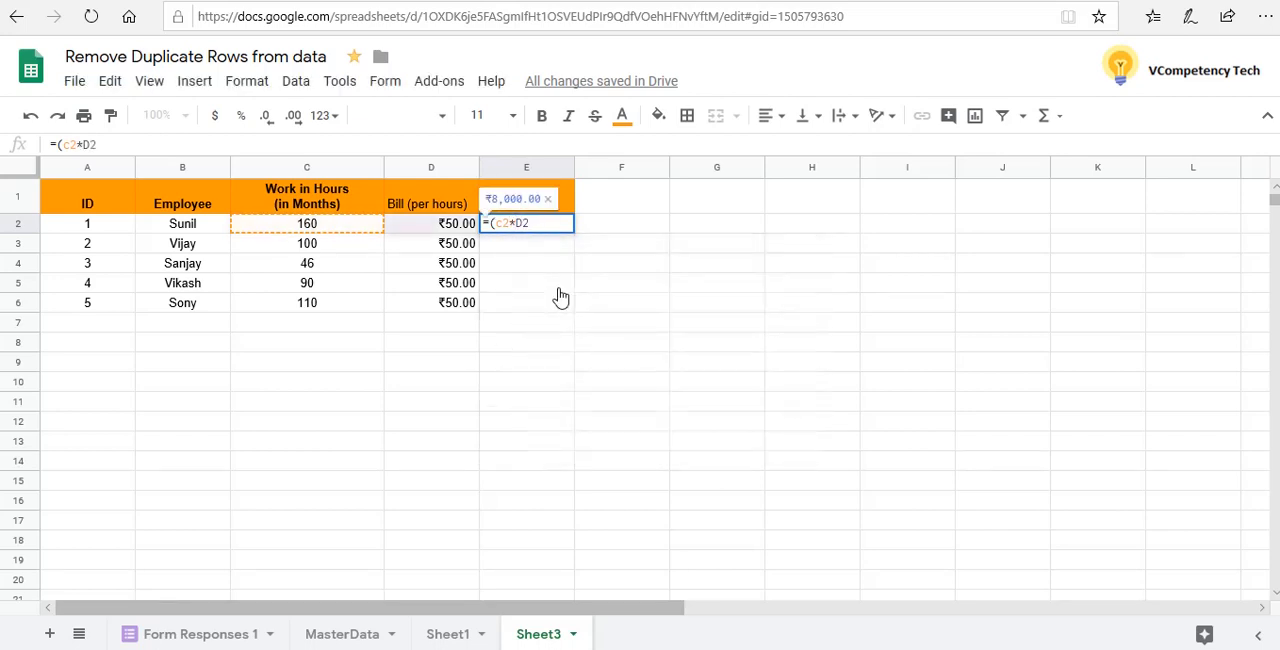
text())
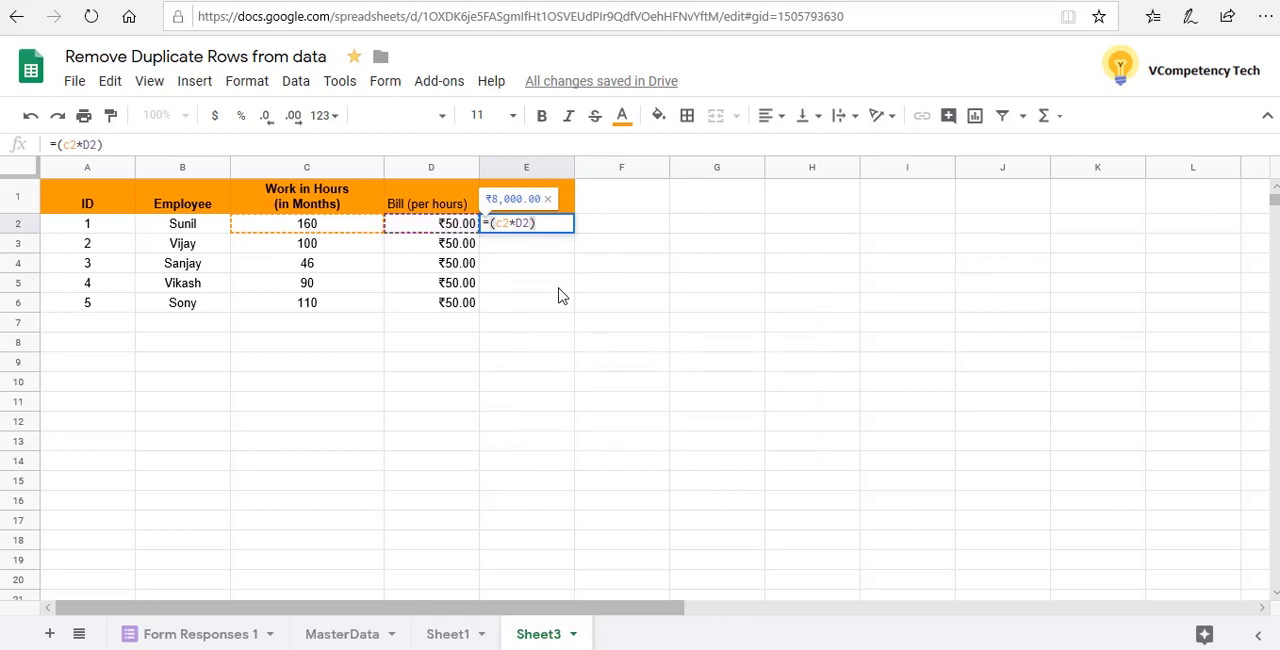
key(Return)
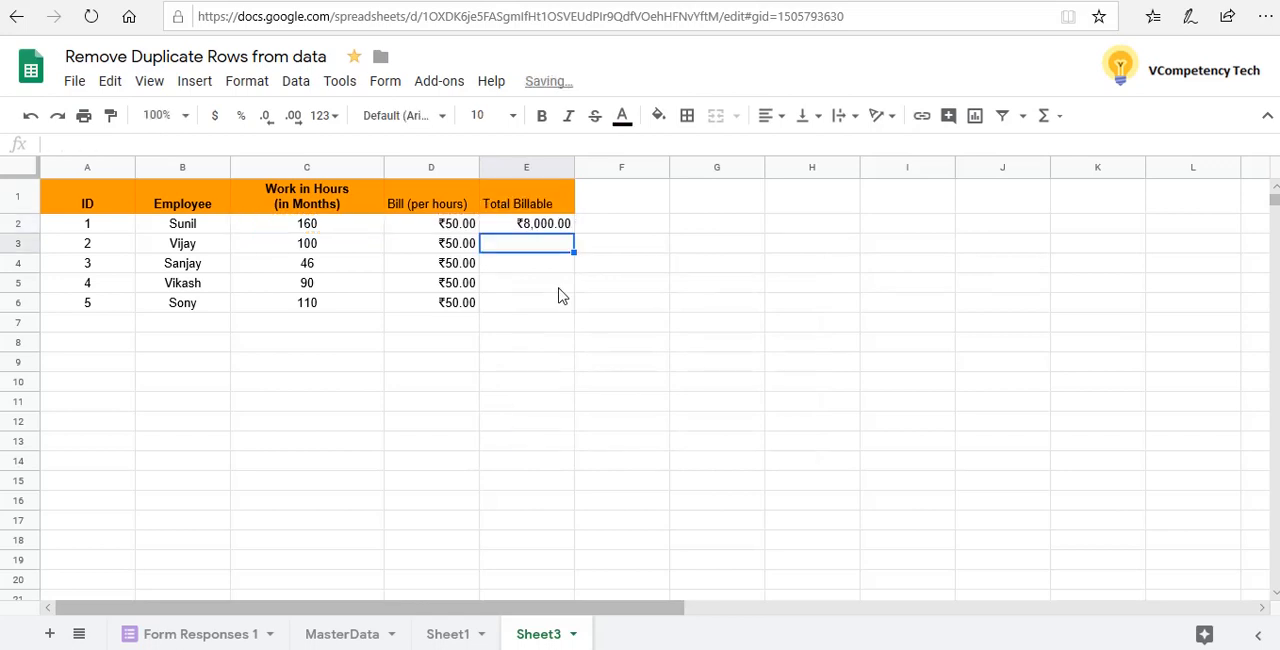
Fill the Total Billable formula from cell E2 down through cell E6
click(570, 228)
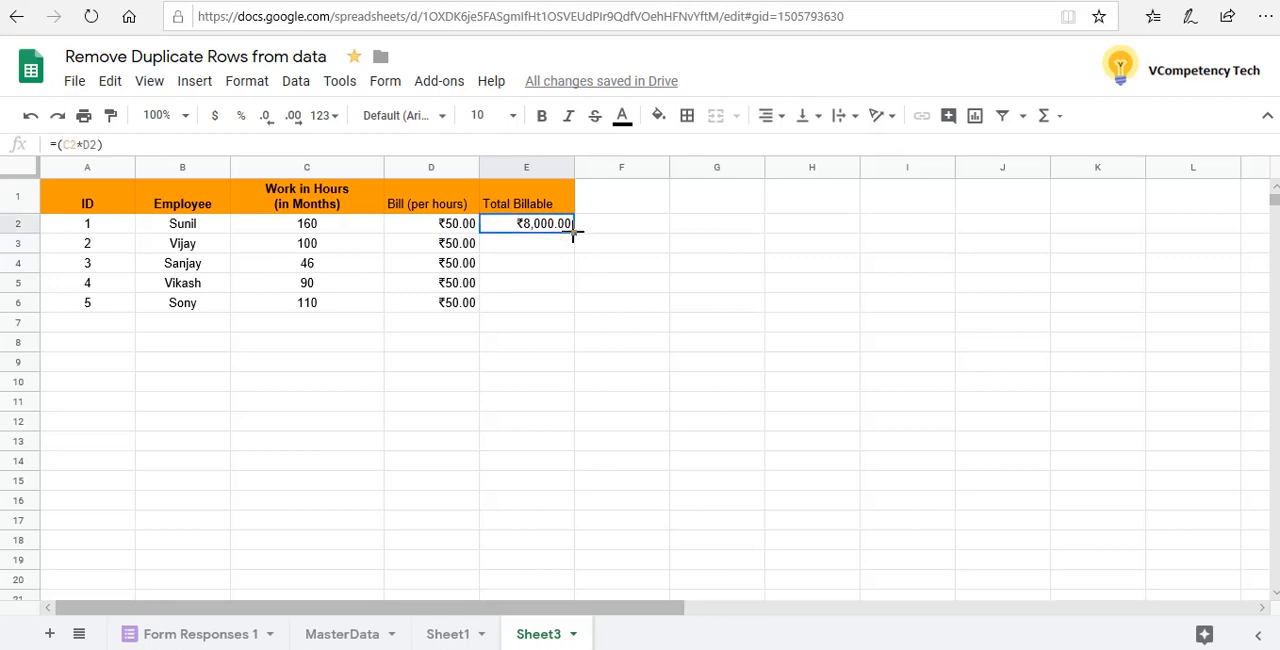
drag(573, 272, 571, 298)
click(623, 300)
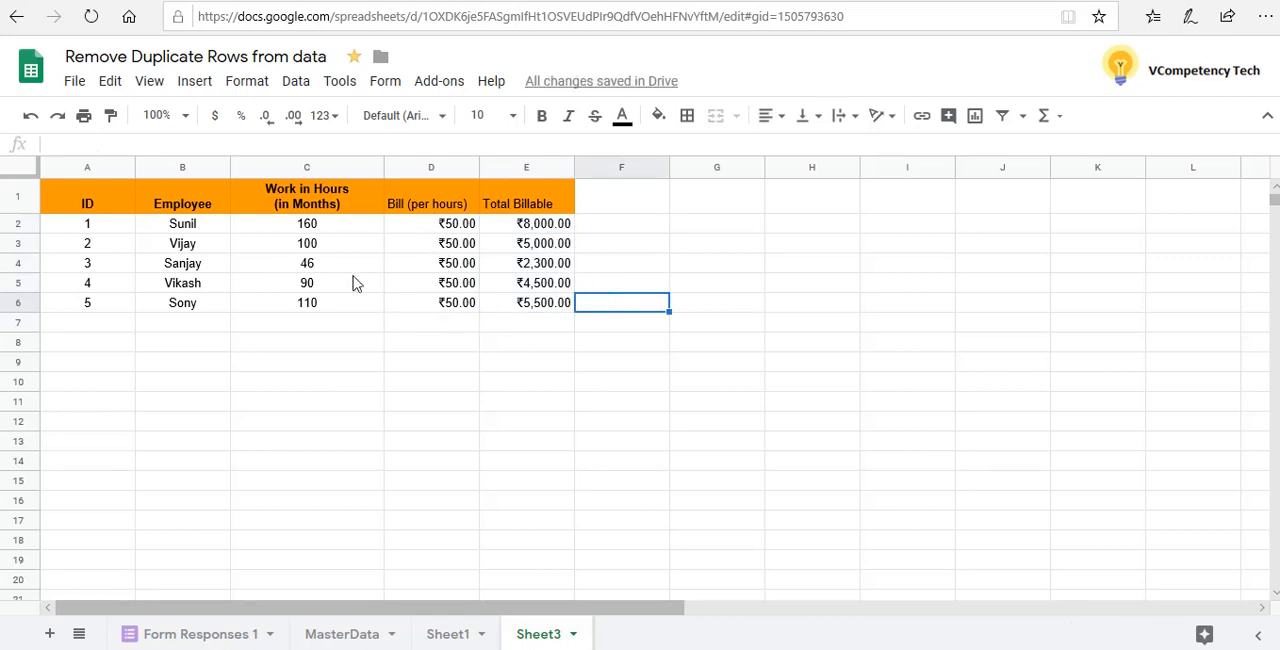
Select the billing amounts in cells D2:E6 and open the custom currencies list for them
click(433, 232)
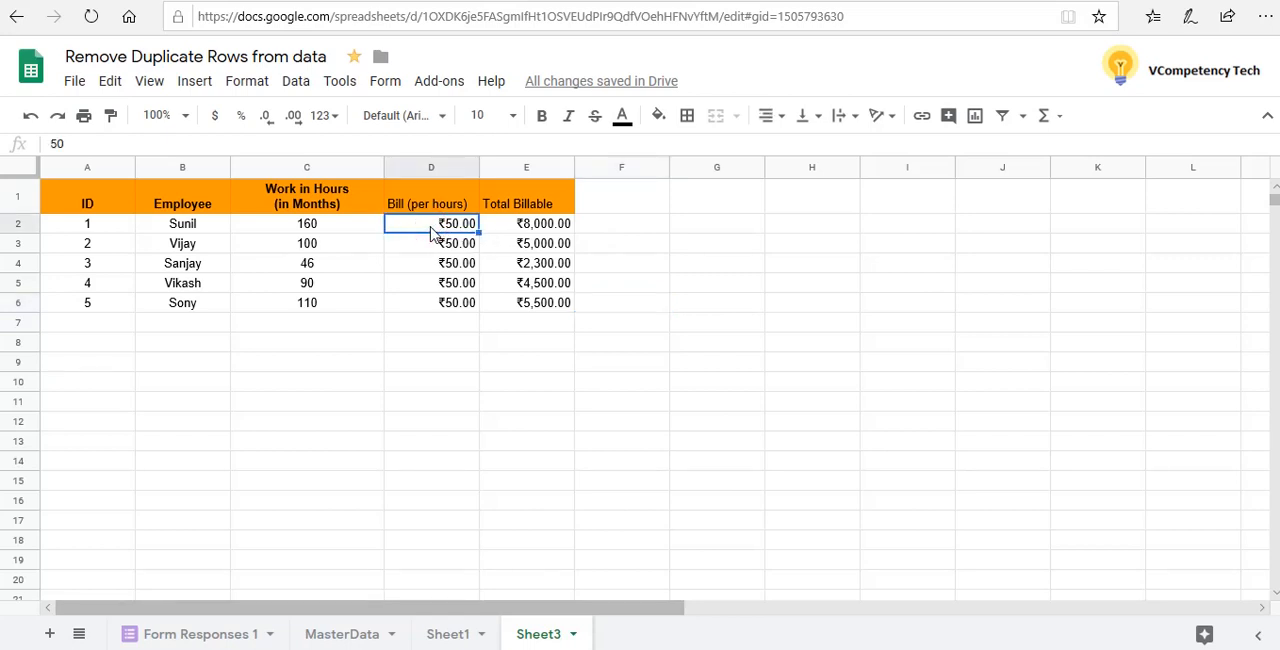
key(shift+Right)
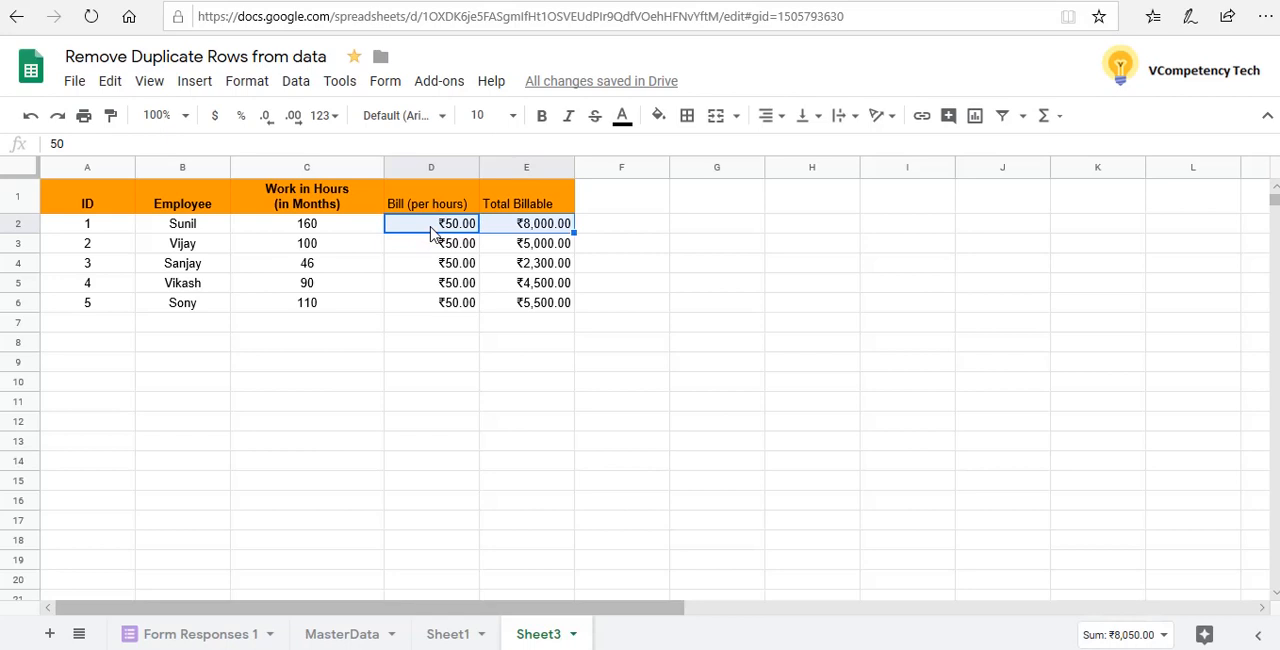
key(shift+Down)
key(shift+Down)
key(shift+Down)
key(shift+Down)
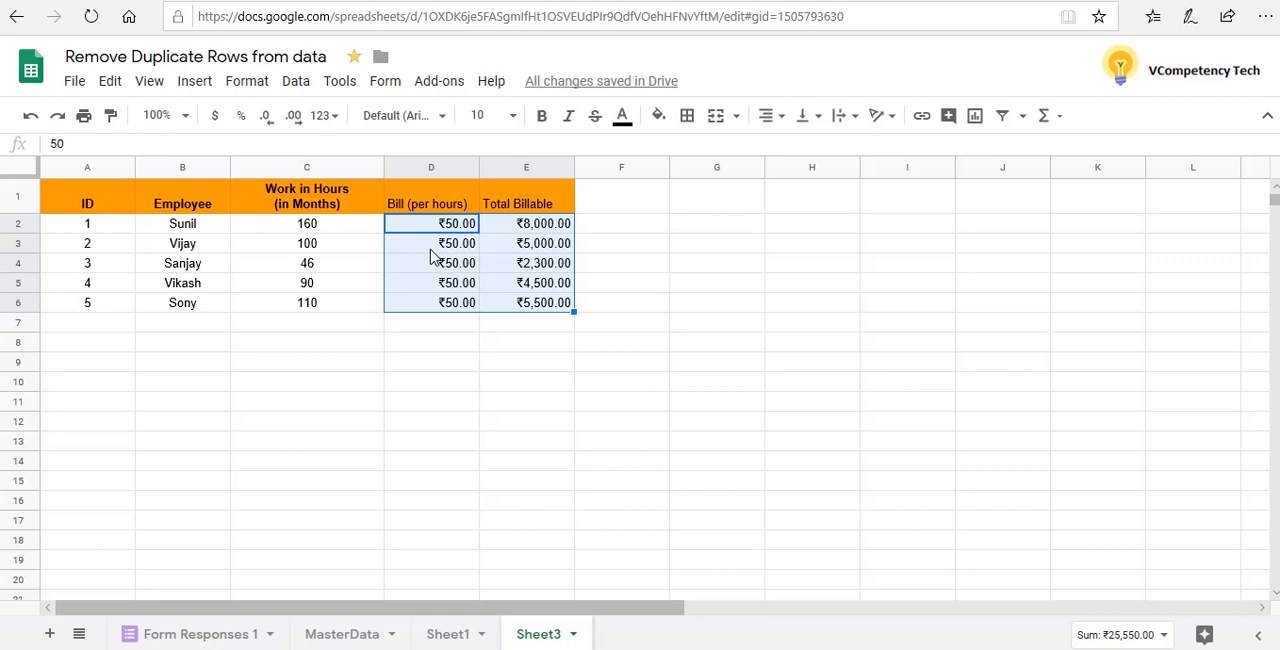
click(258, 88)
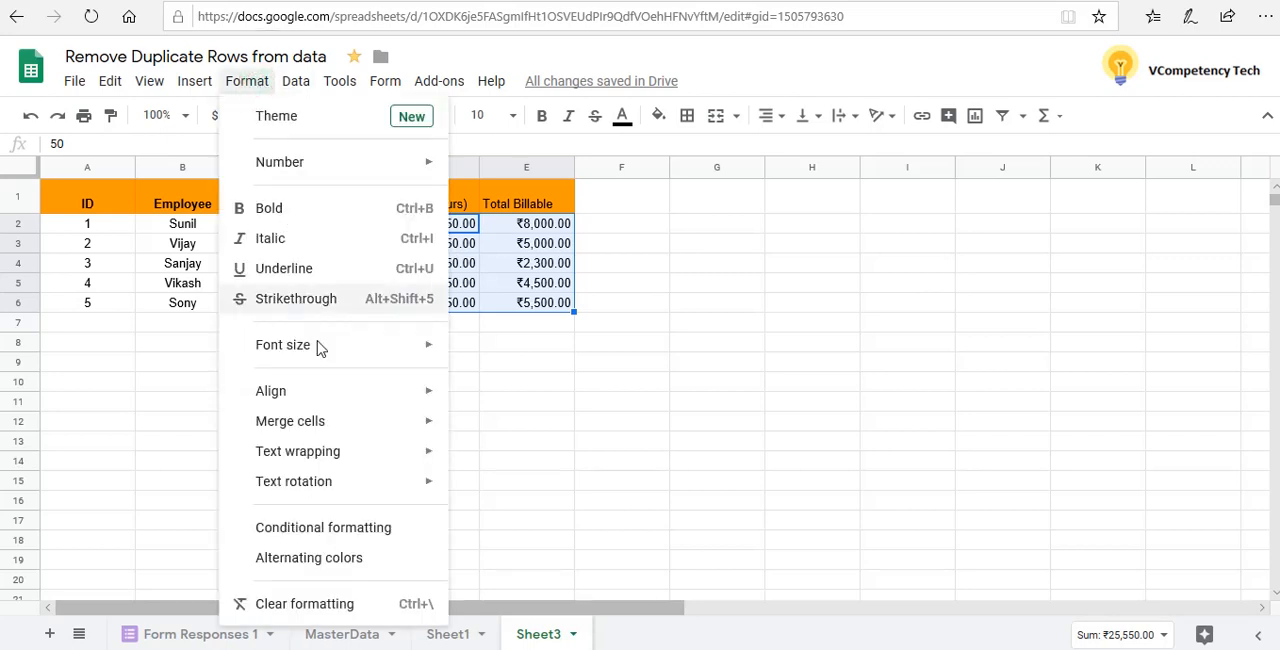
mouse_move(324, 362)
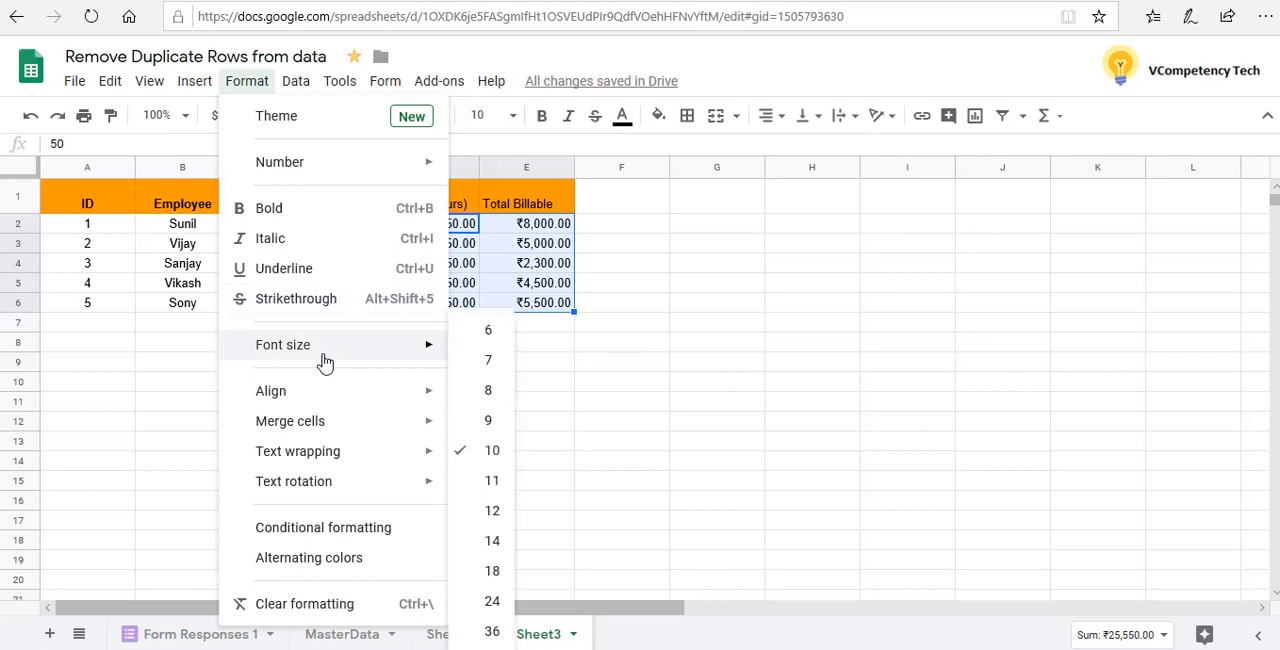
click(343, 167)
mouse_move(582, 638)
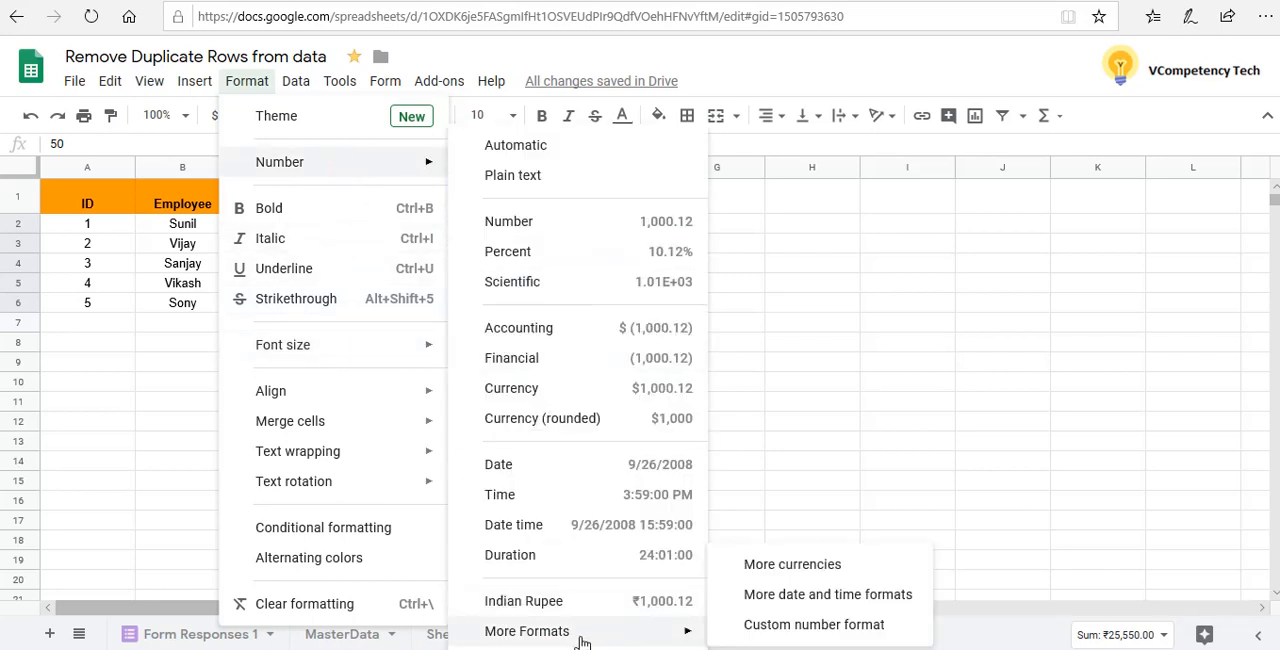
click(800, 576)
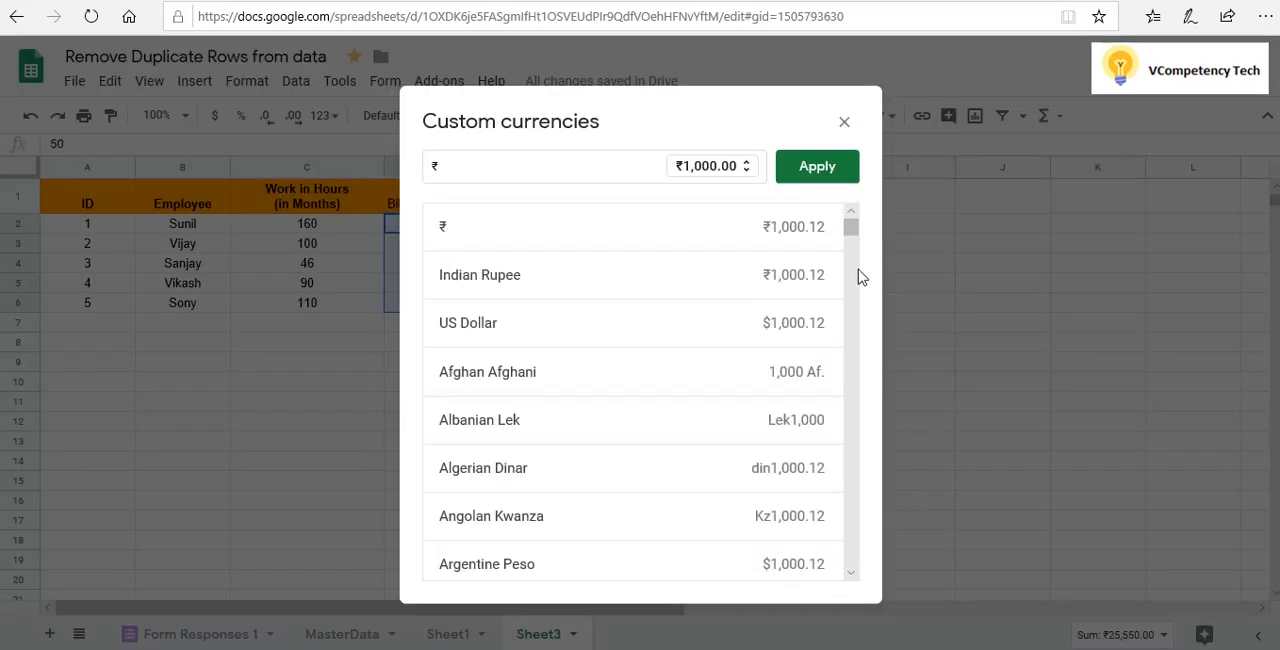
Browse the custom currencies and search them for "yu" and "ger", clearing each search
click(851, 573)
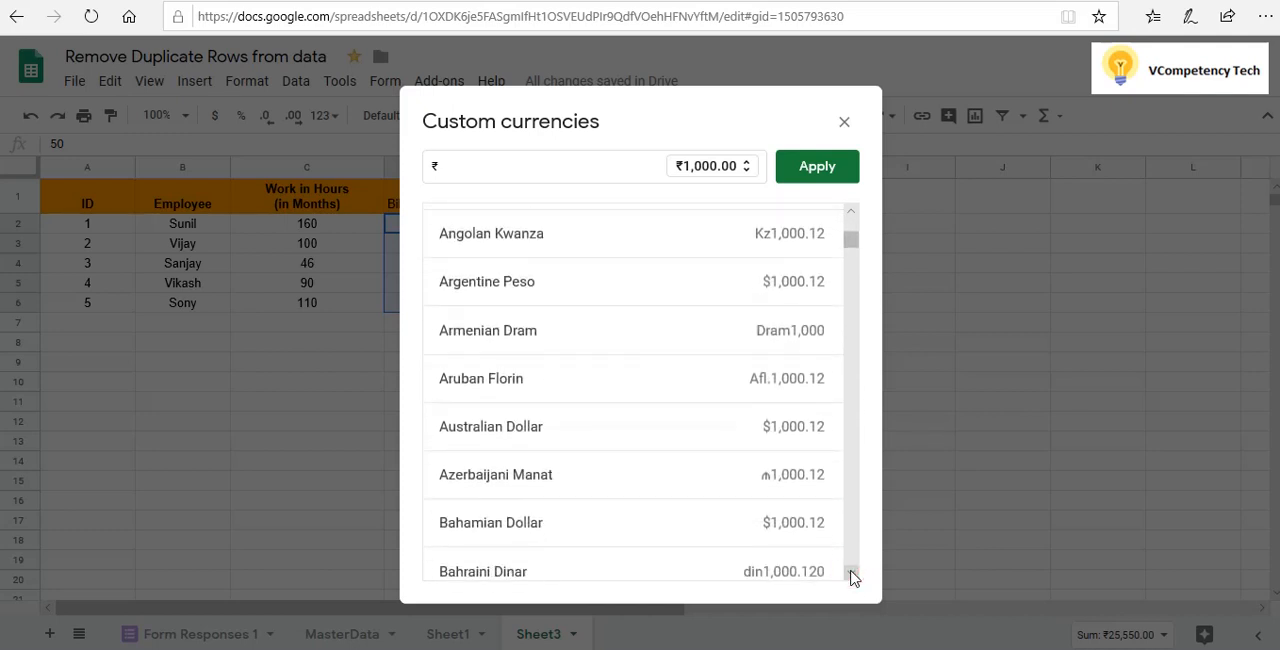
click(851, 575)
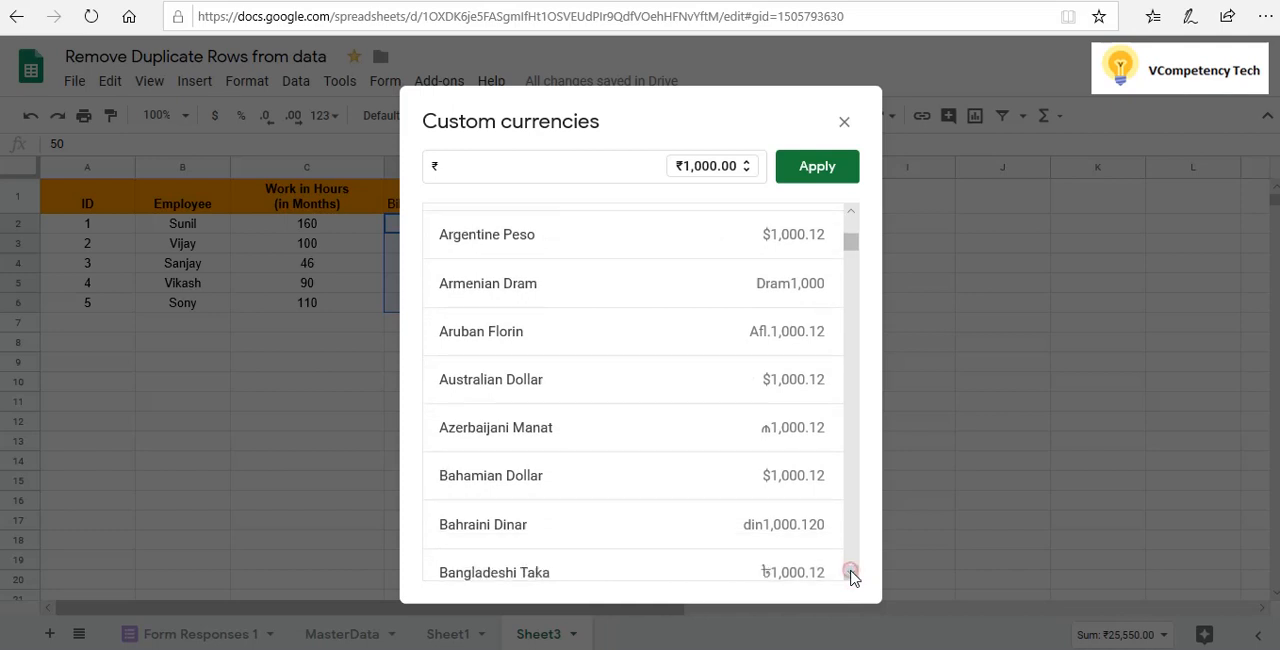
click(471, 166)
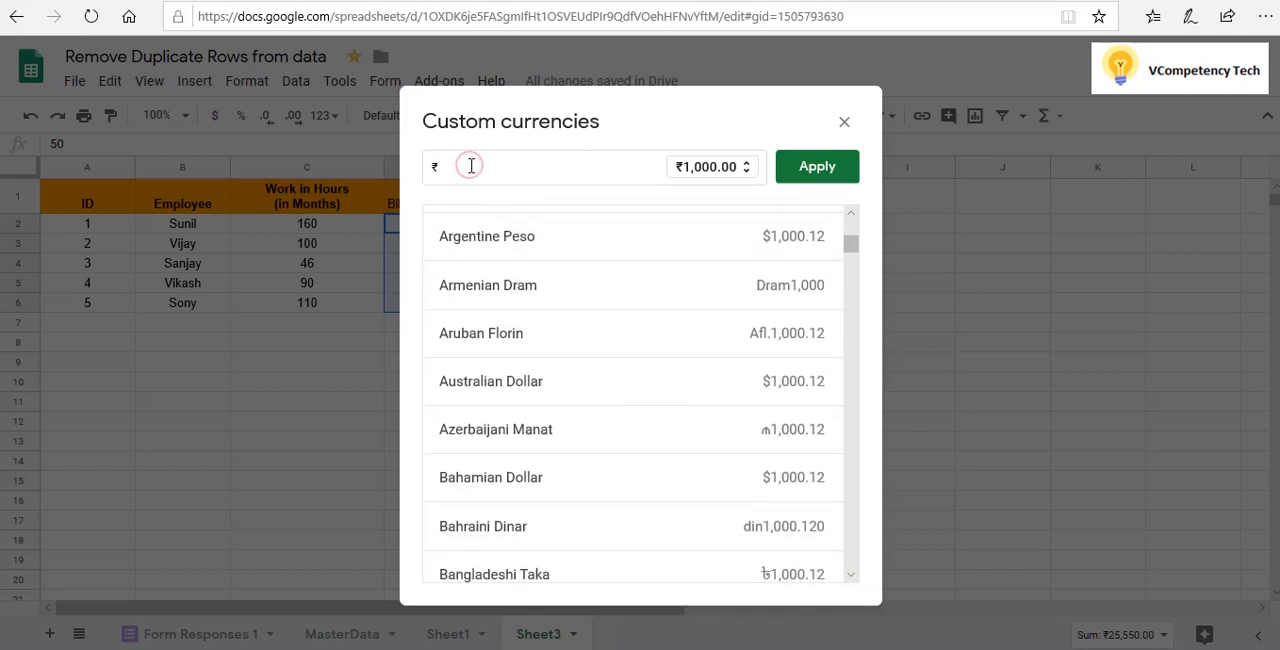
key(BackSpace)
text(u)
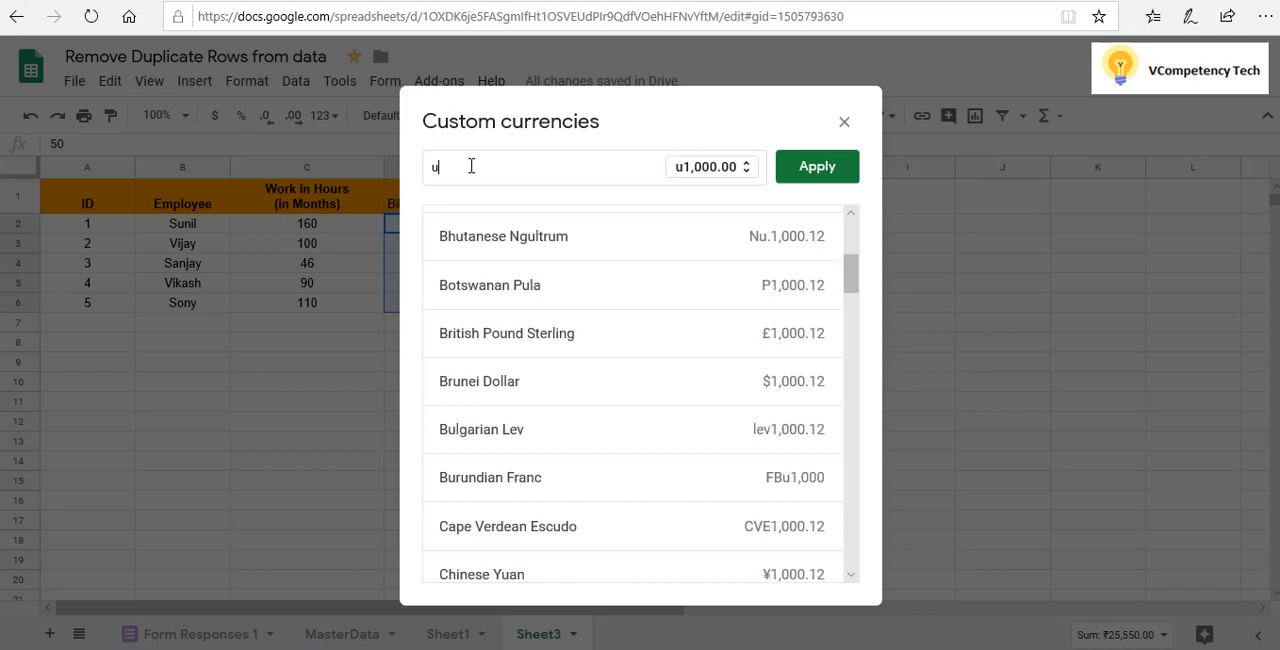
key(BackSpace)
text(yu)
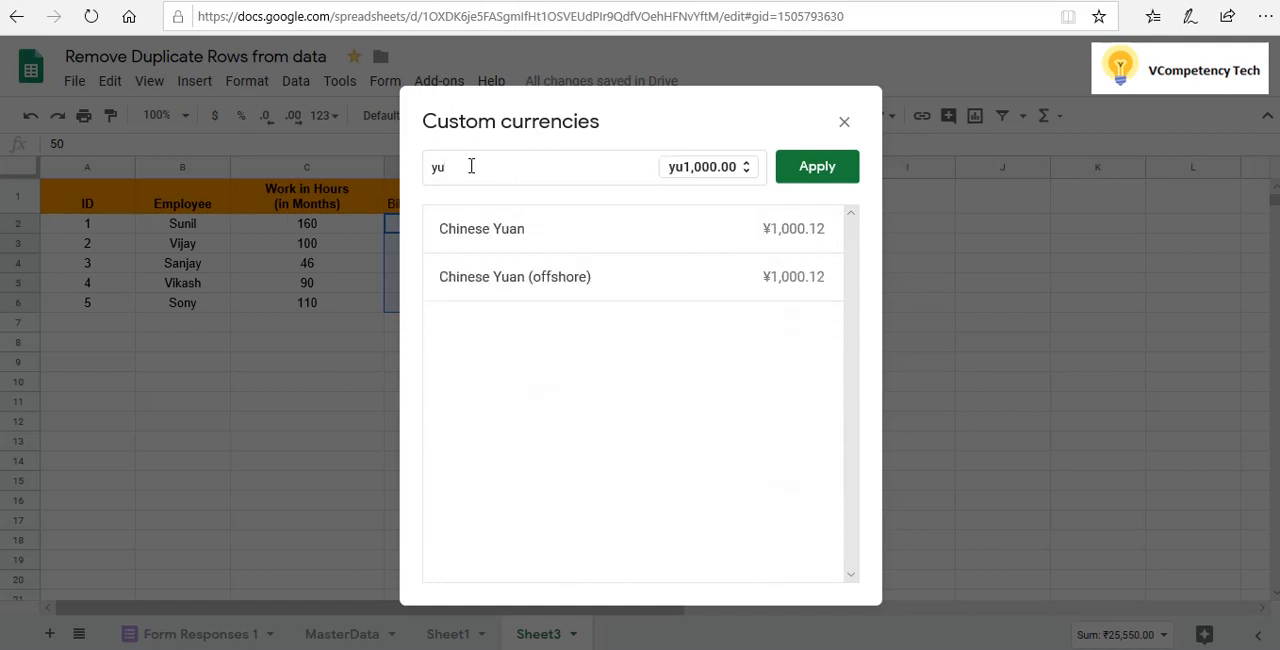
key(BackSpace)
key(BackSpace)
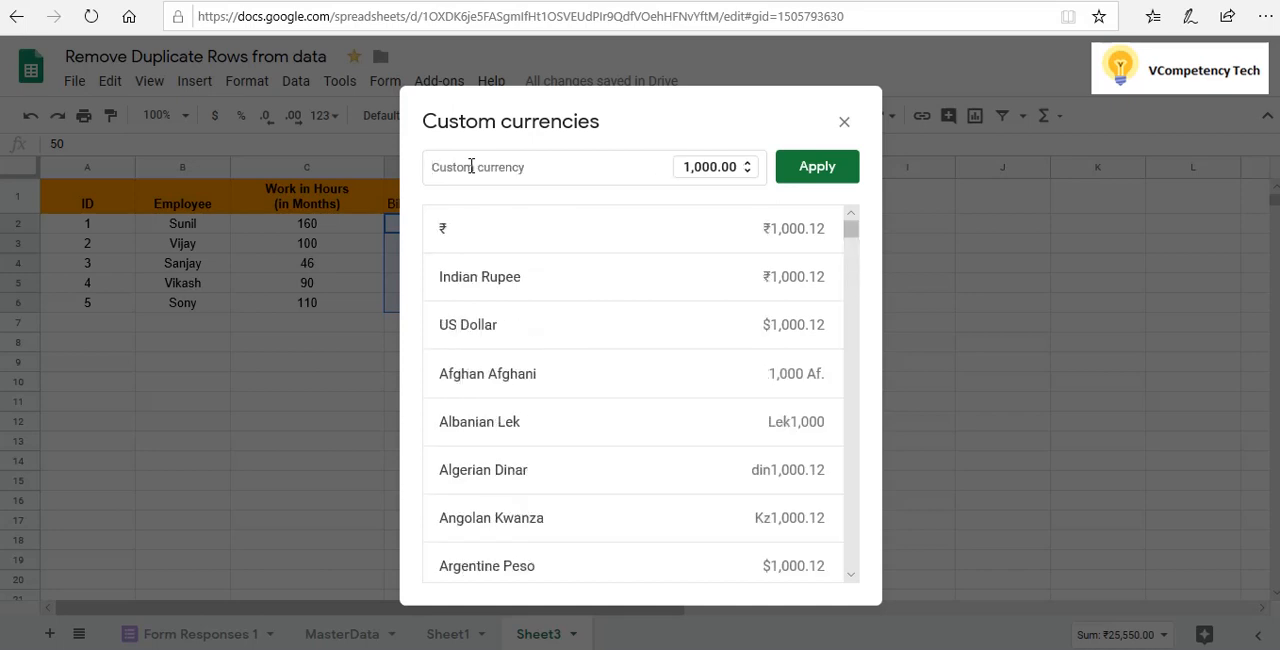
text(ger)
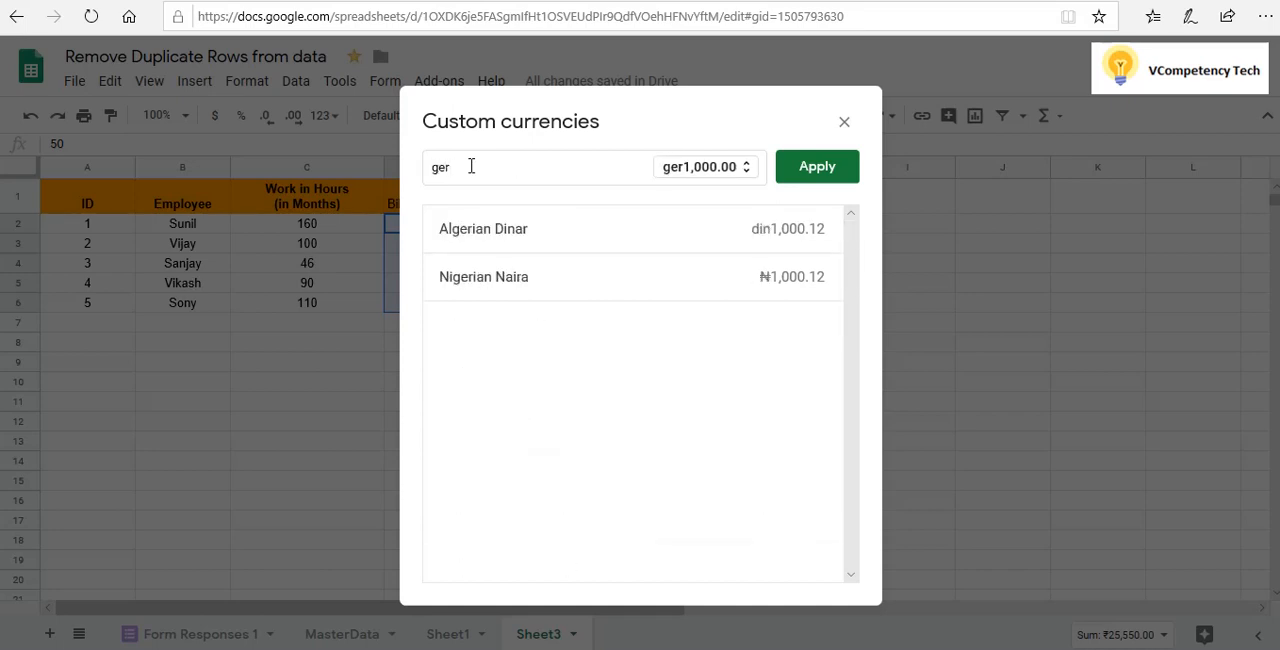
key(BackSpace)
key(BackSpace)
key(BackSpace)
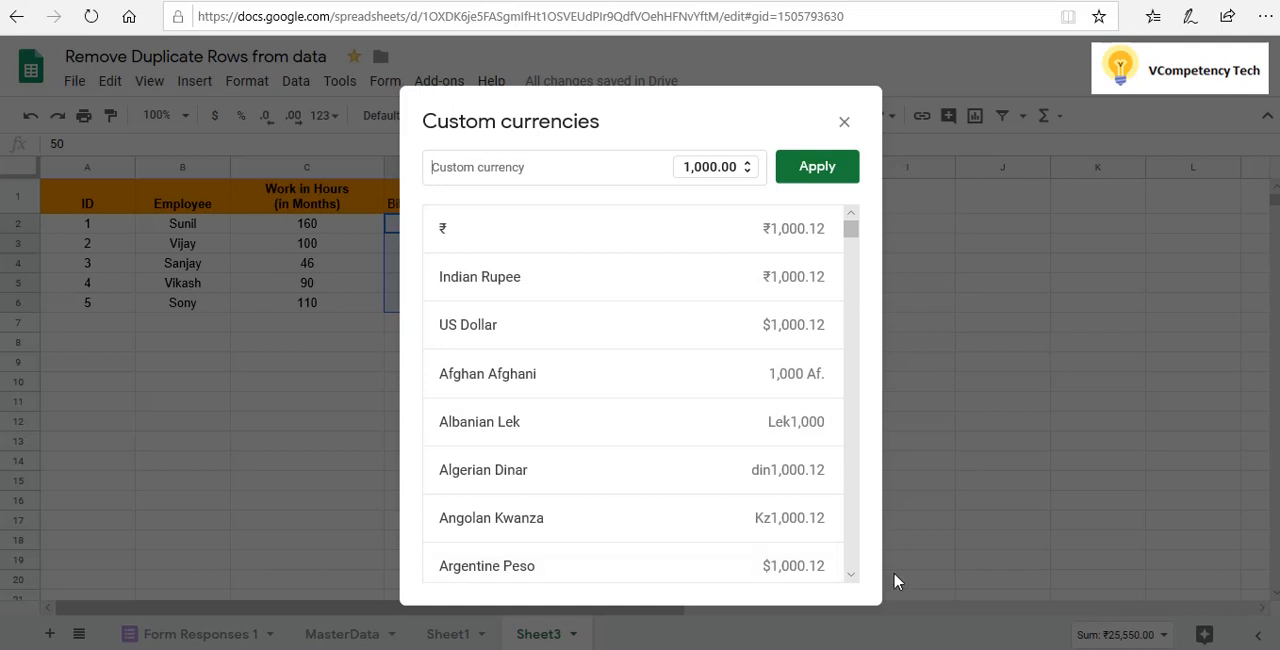
Apply the British Pound Sterling currency format to cells D2:E6
click(851, 575)
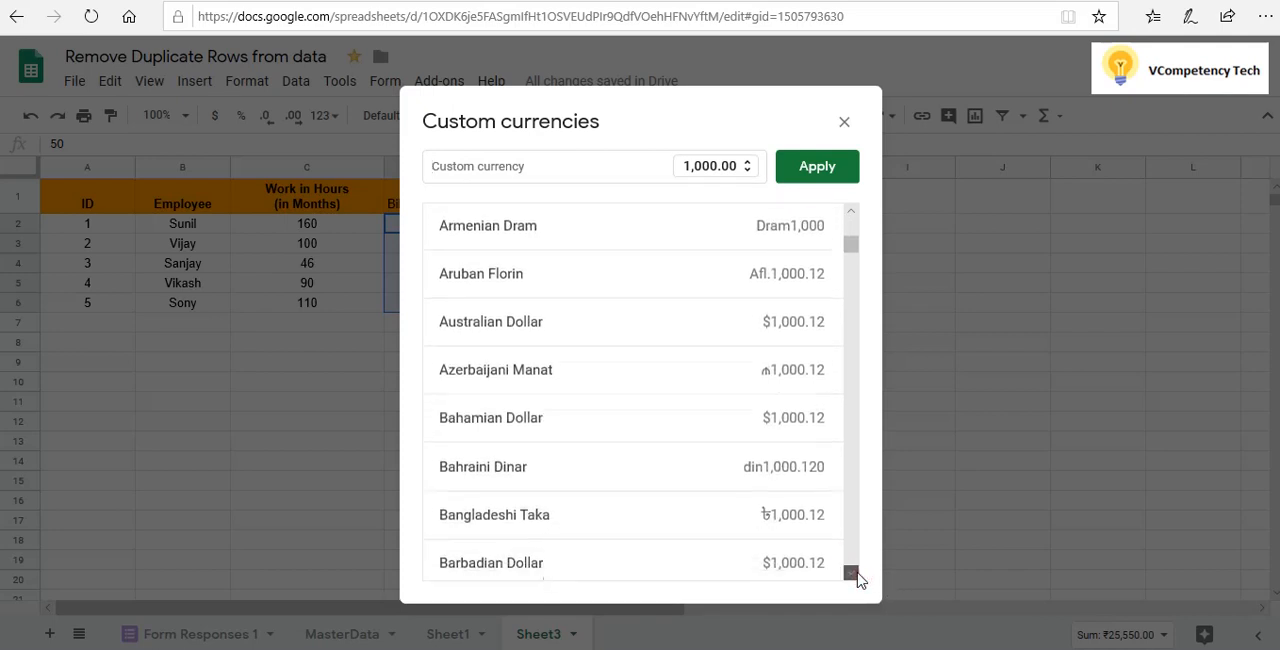
click(856, 575)
click(856, 575)
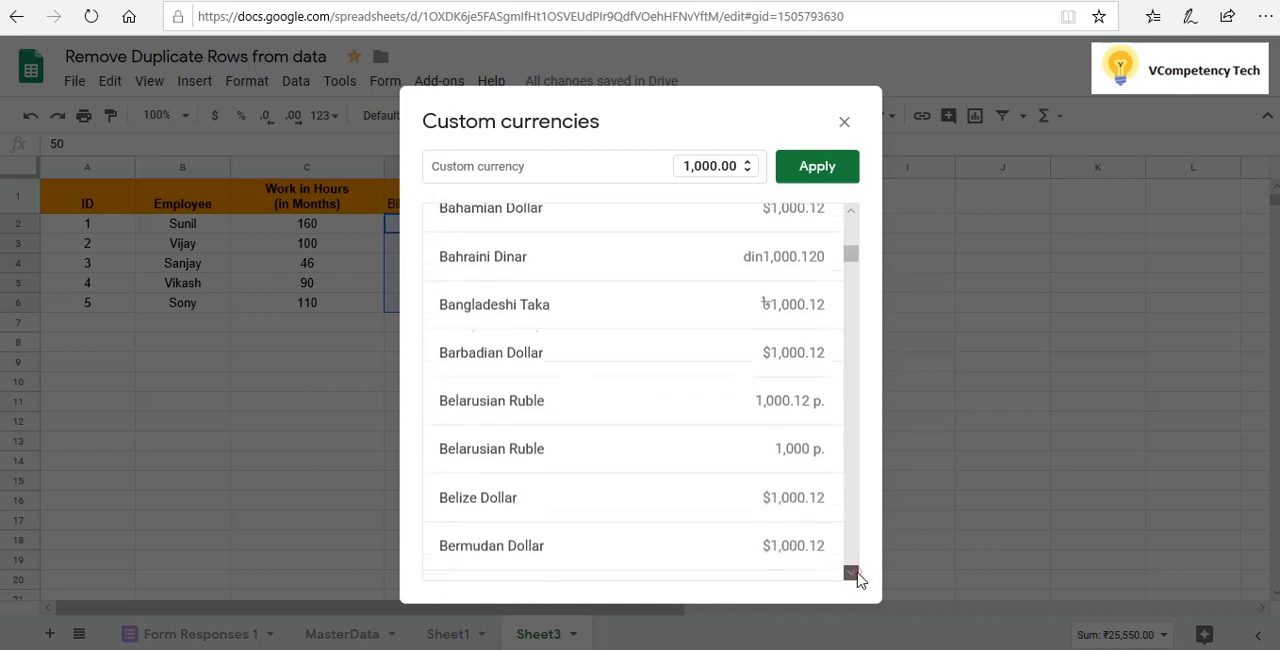
click(856, 575)
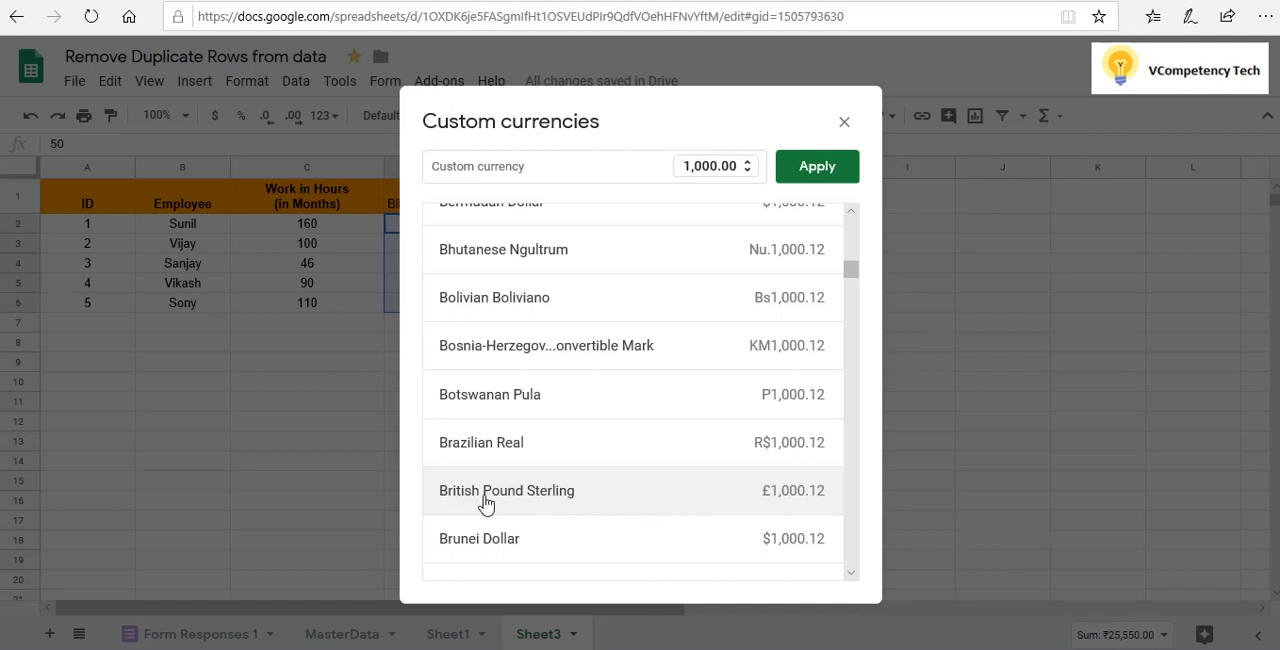
click(570, 495)
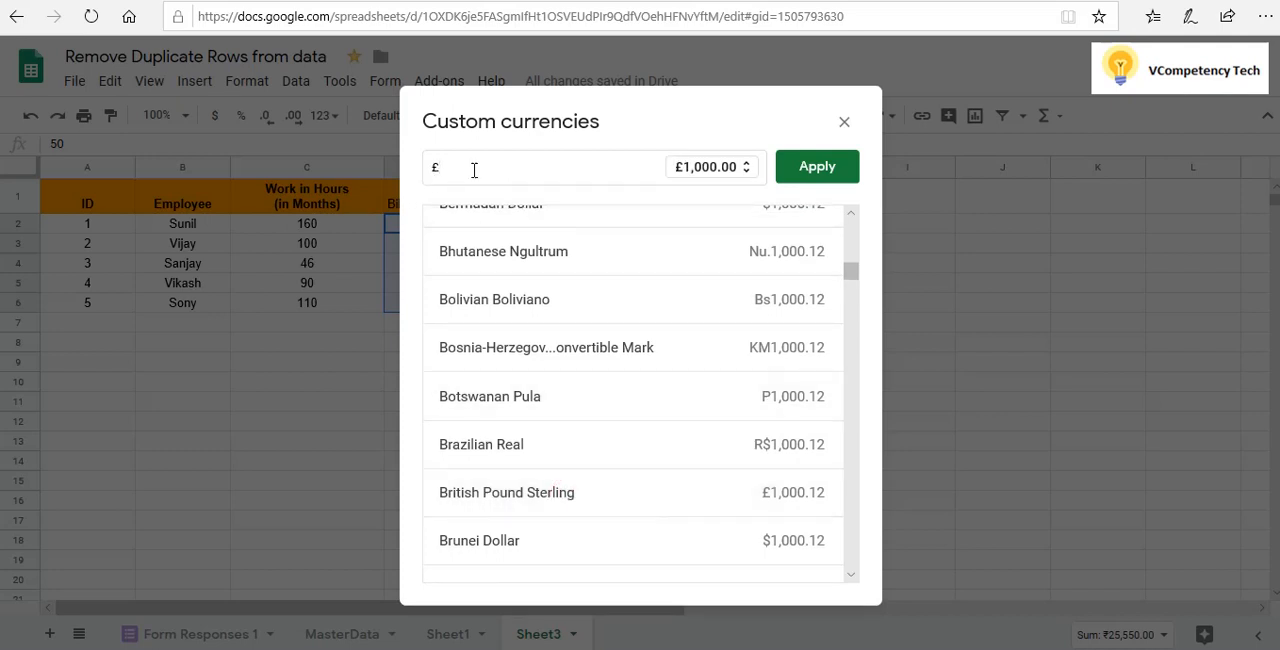
click(826, 176)
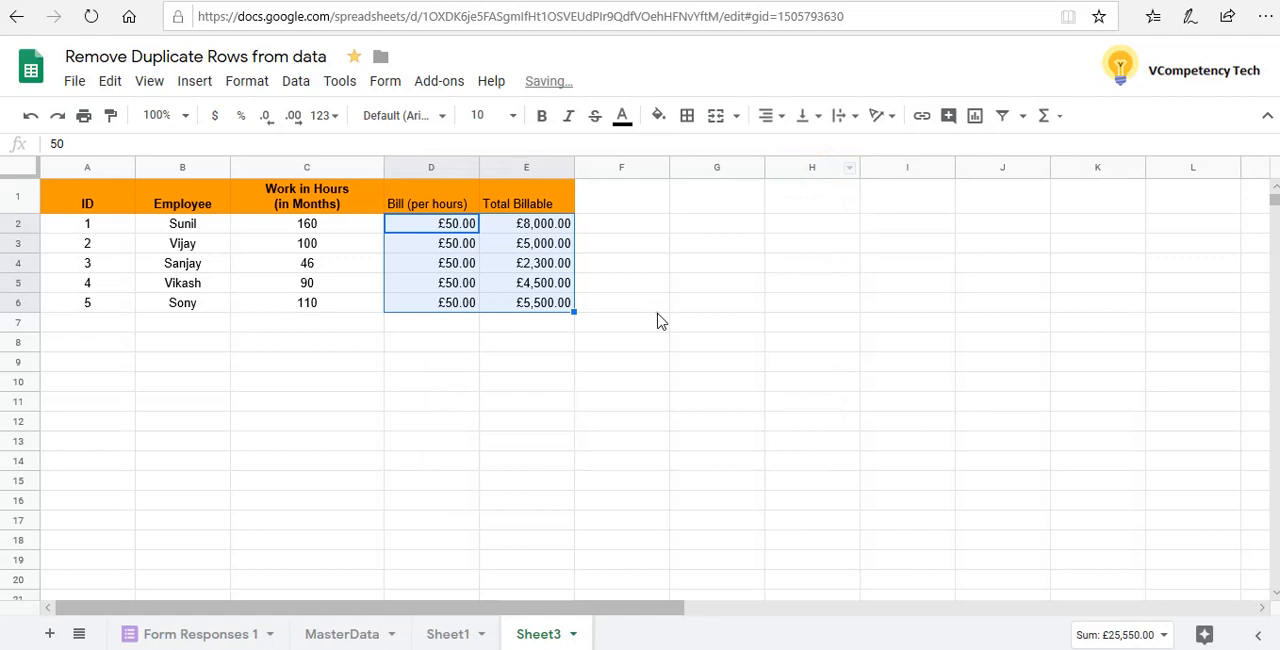
click(652, 304)
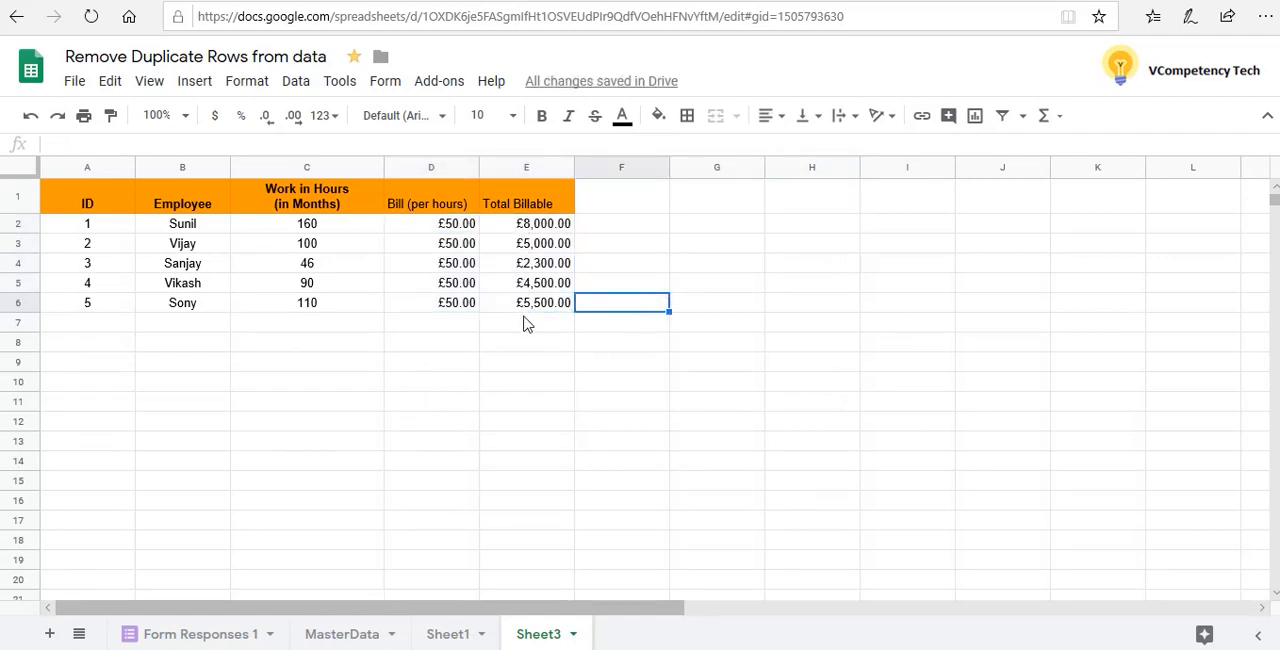
click(524, 322)
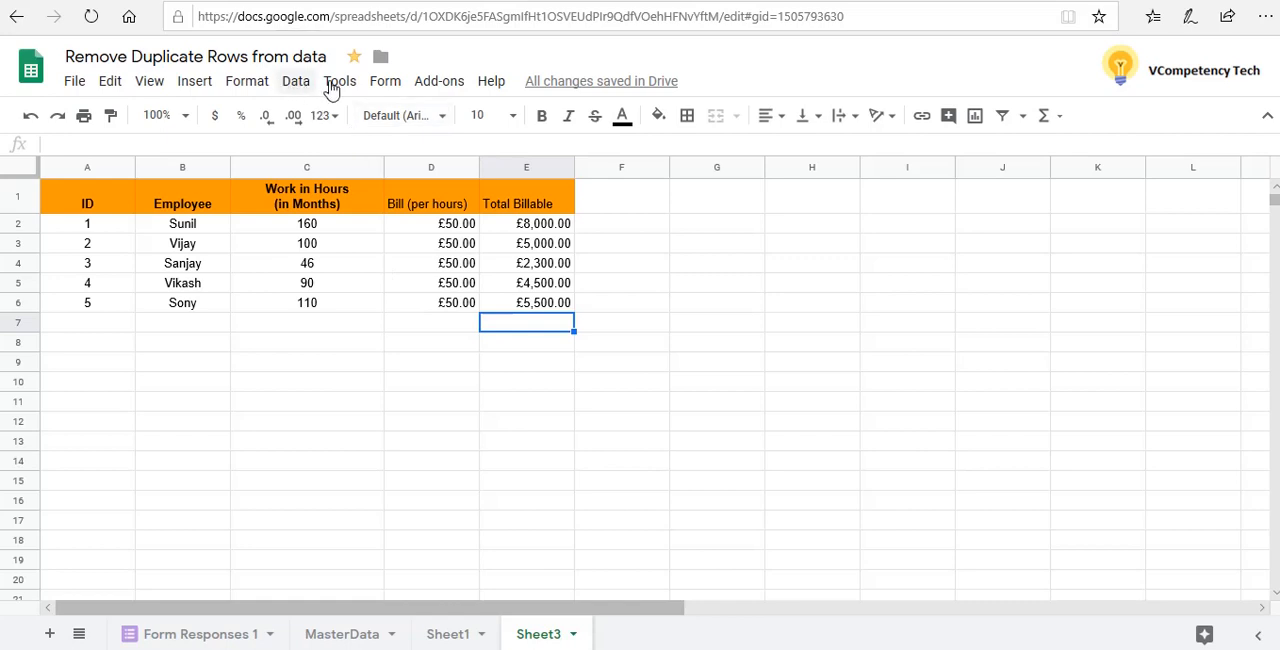
Apply the Chinese Yuan custom currency format to the whole Bill (per hours) and Total Billable columns
click(421, 175)
click(425, 167)
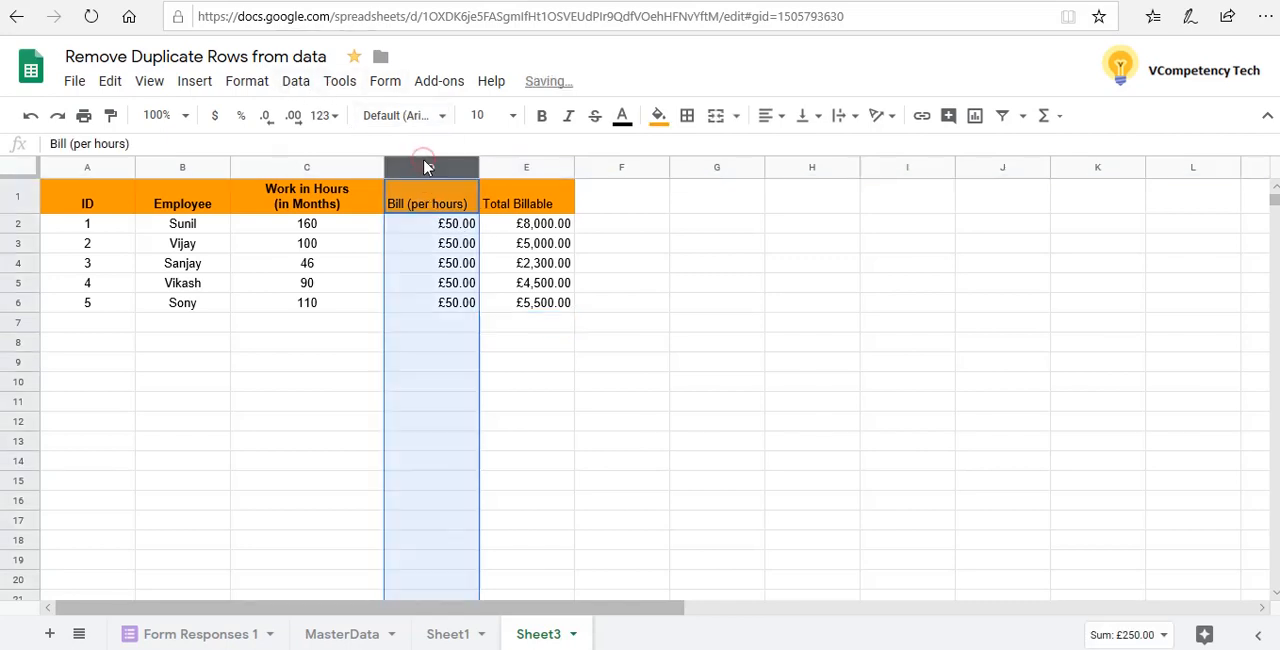
key(shift+Right)
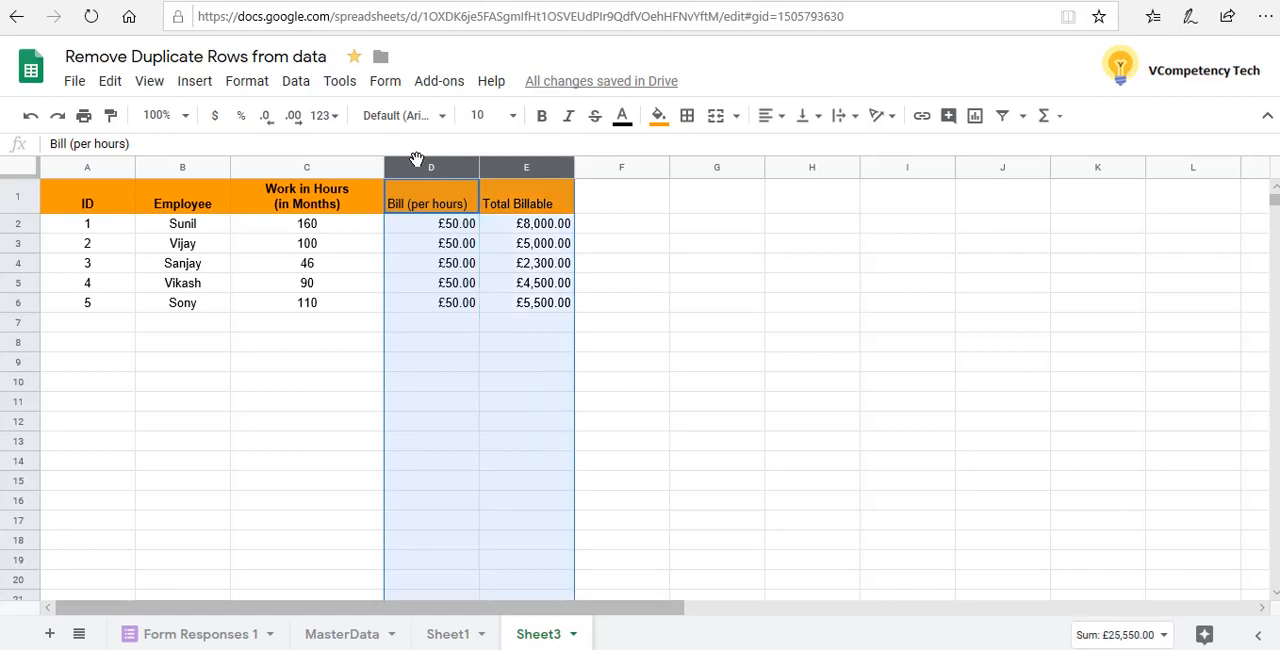
click(299, 84)
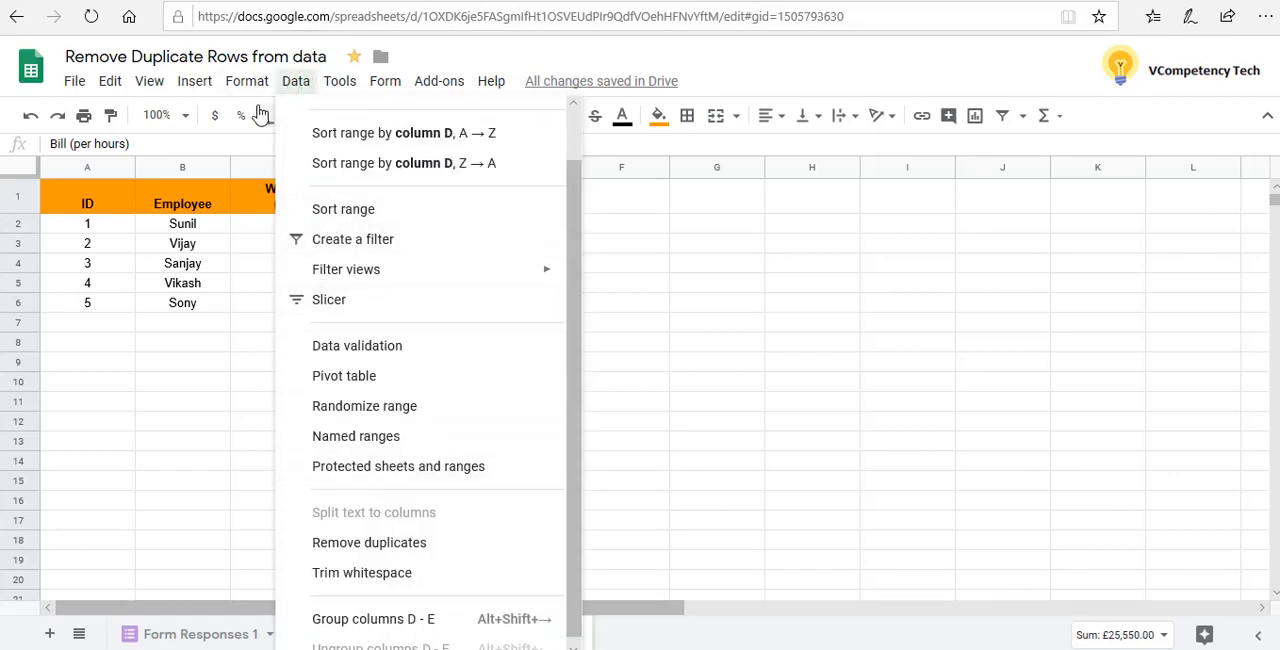
click(246, 81)
mouse_move(281, 176)
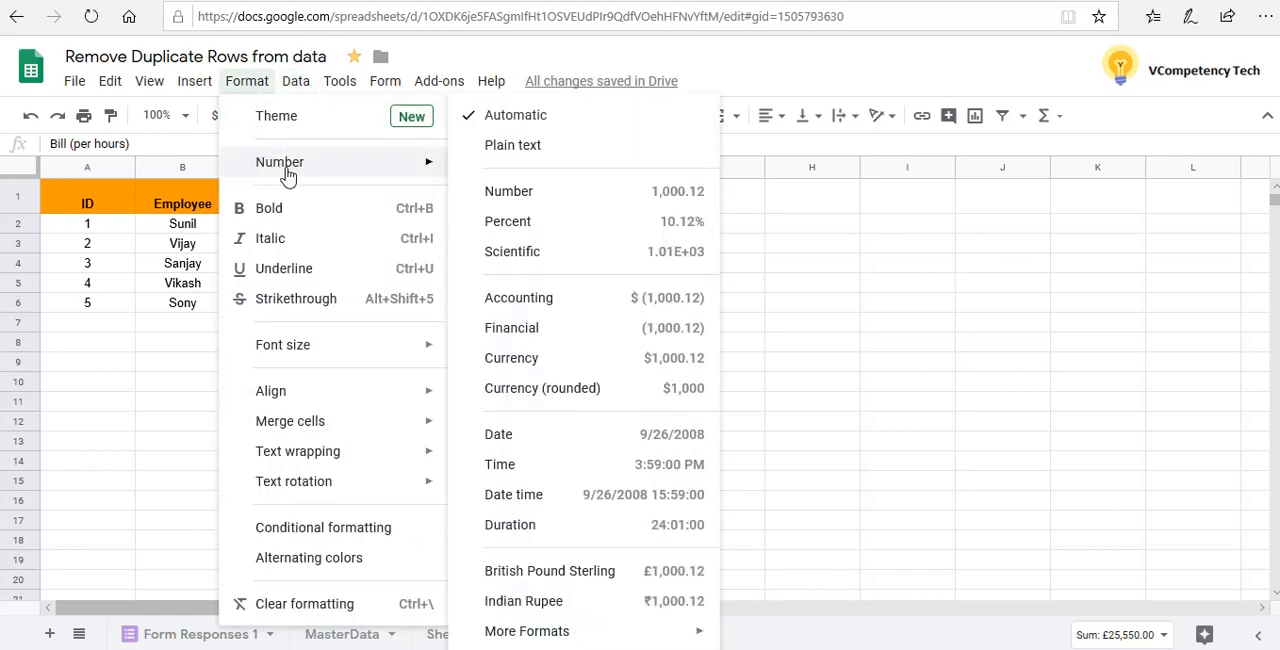
mouse_move(580, 635)
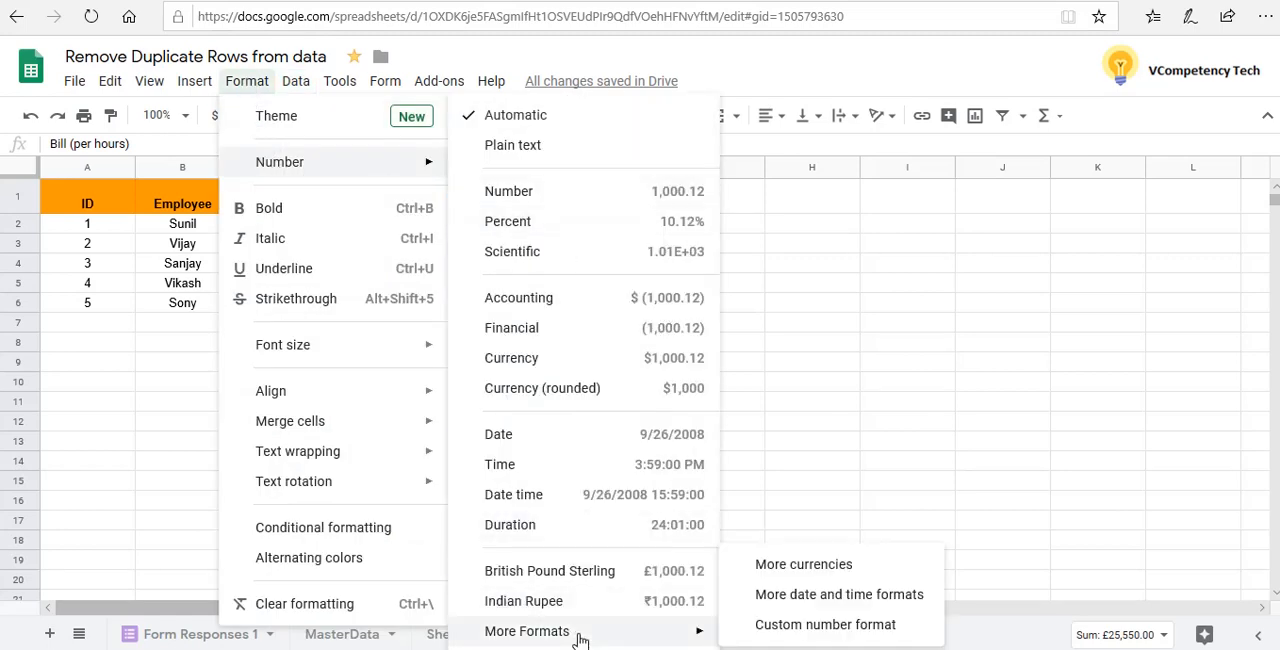
click(842, 566)
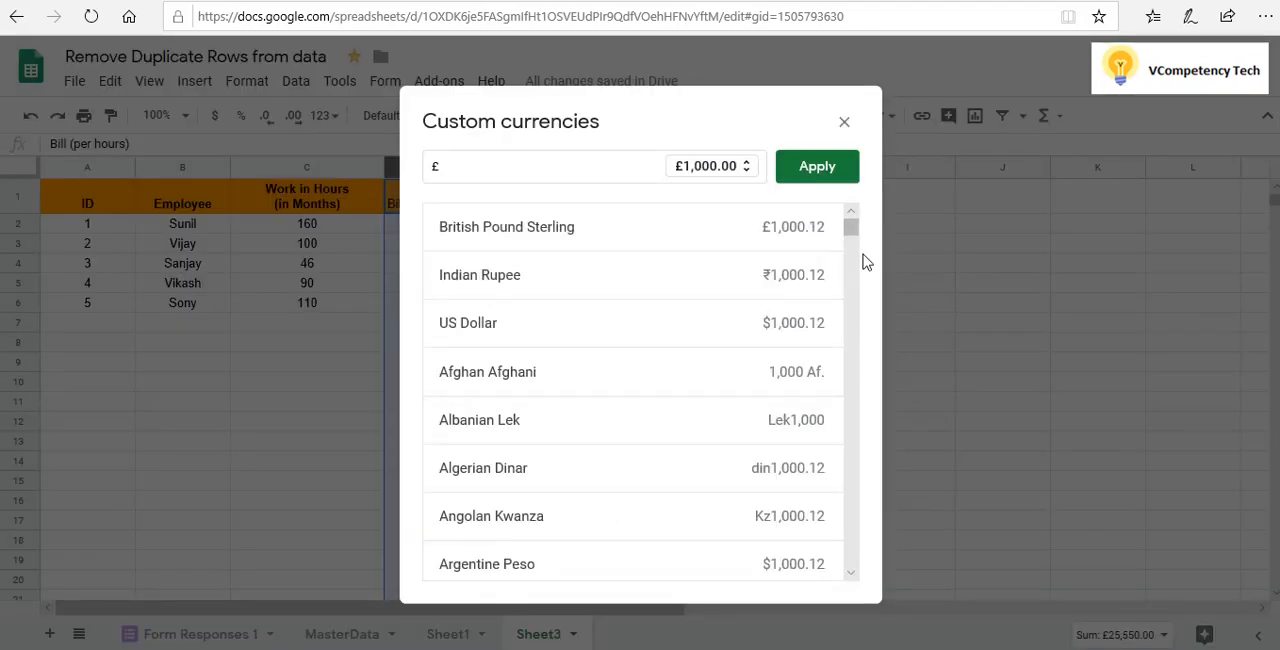
drag(853, 230, 855, 301)
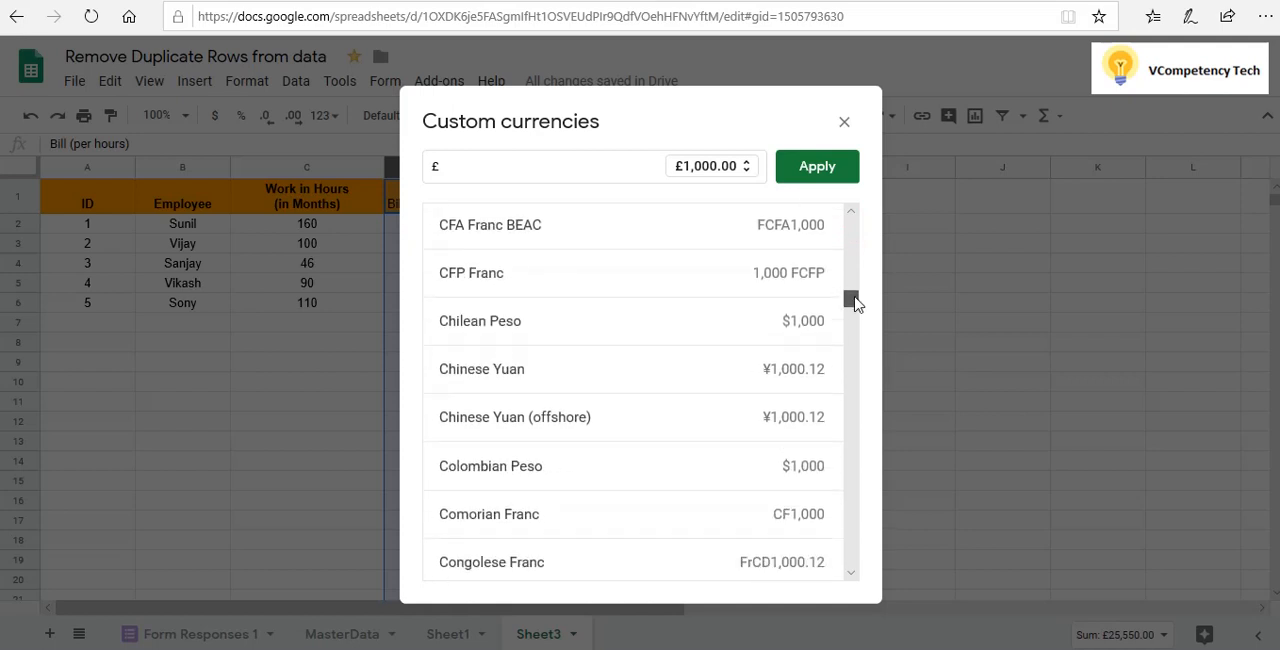
click(484, 369)
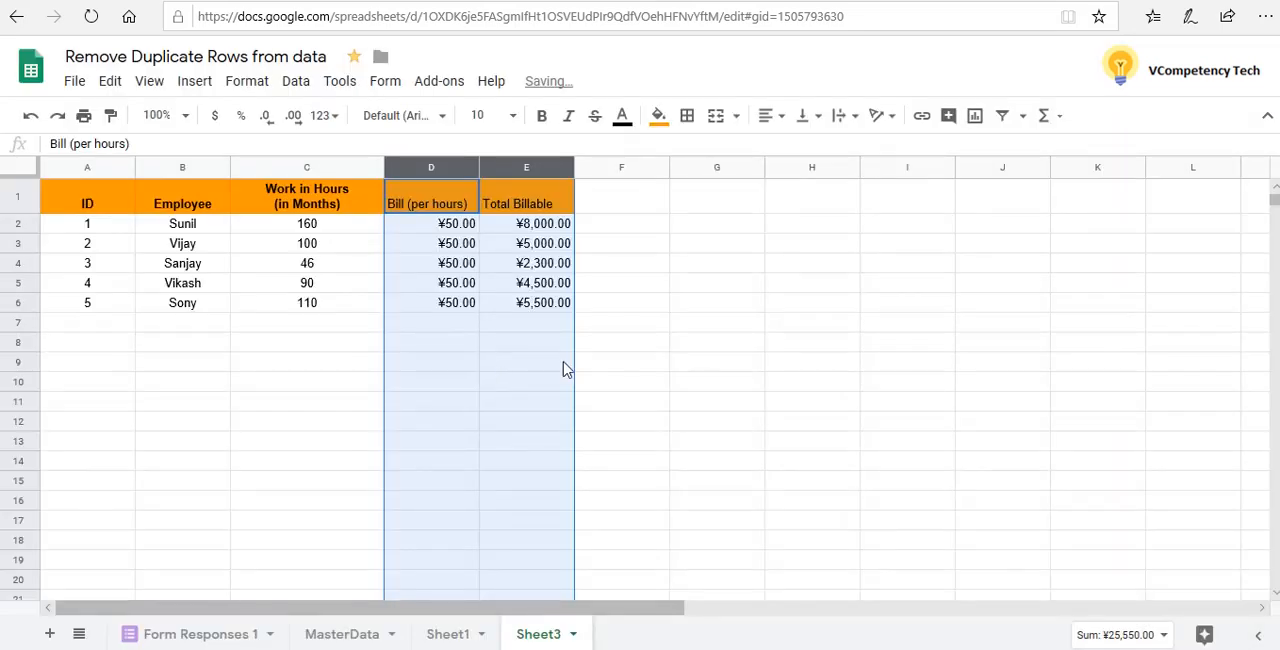
click(563, 369)
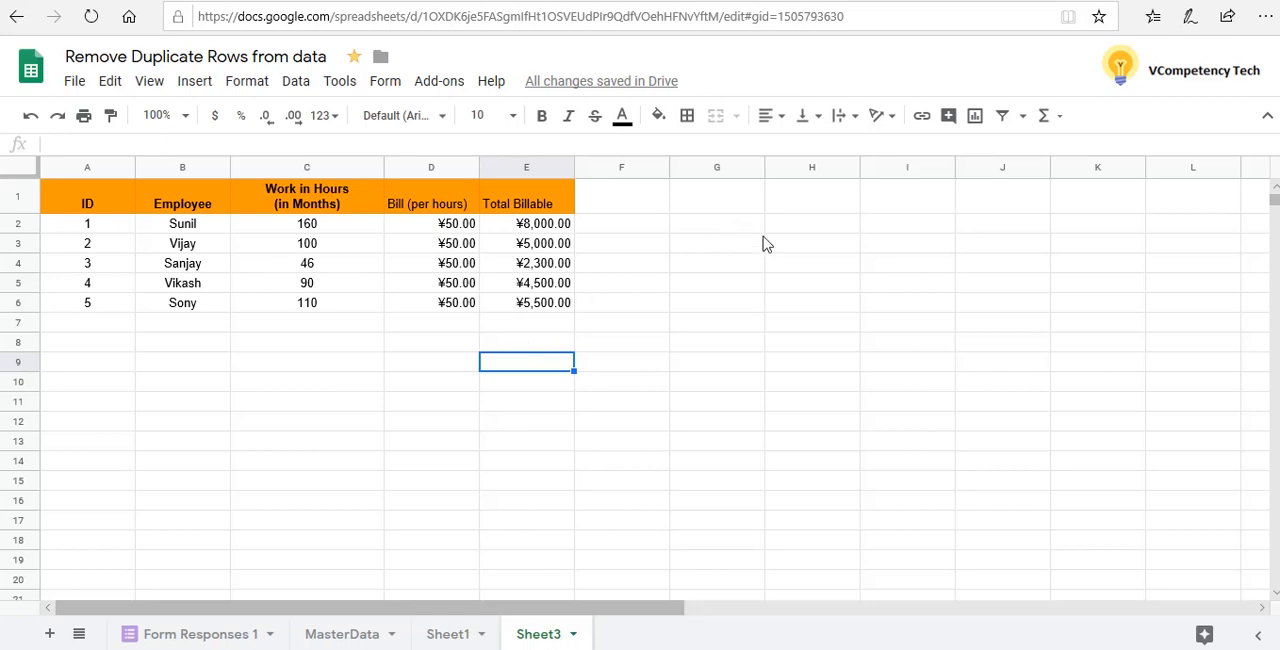
Enter a "$" sign in cell G1, outside the billing table
click(737, 205)
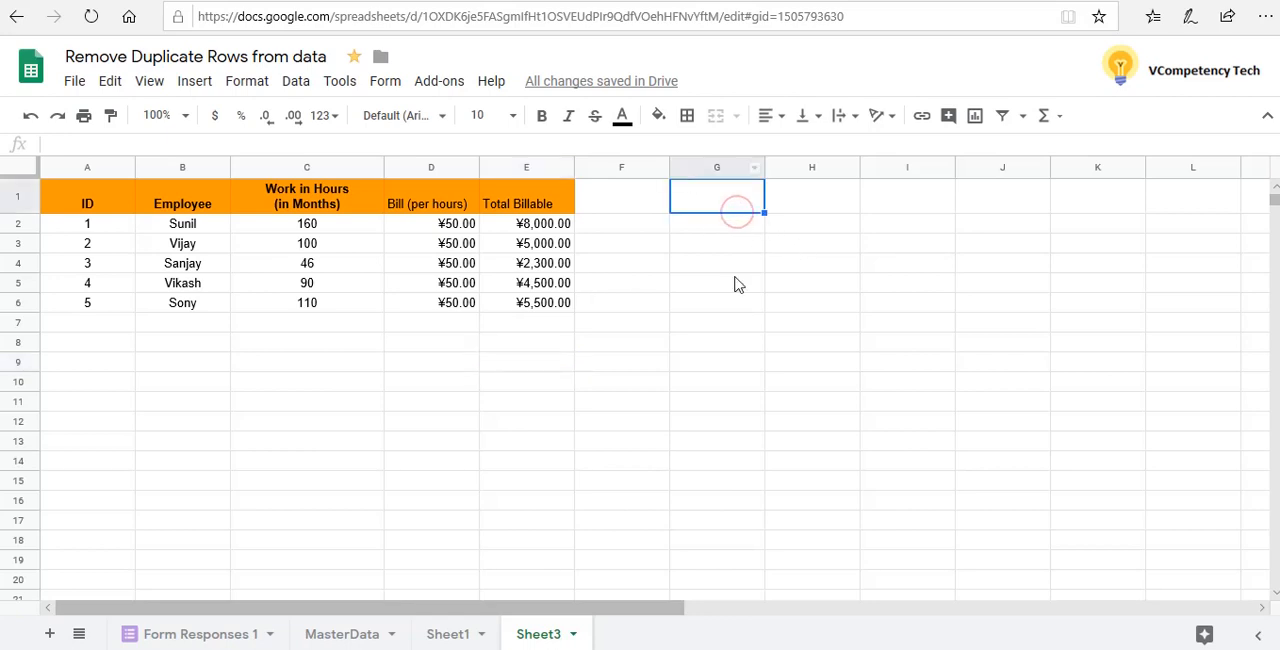
click(806, 244)
click(701, 207)
text($)
double_click(714, 244)
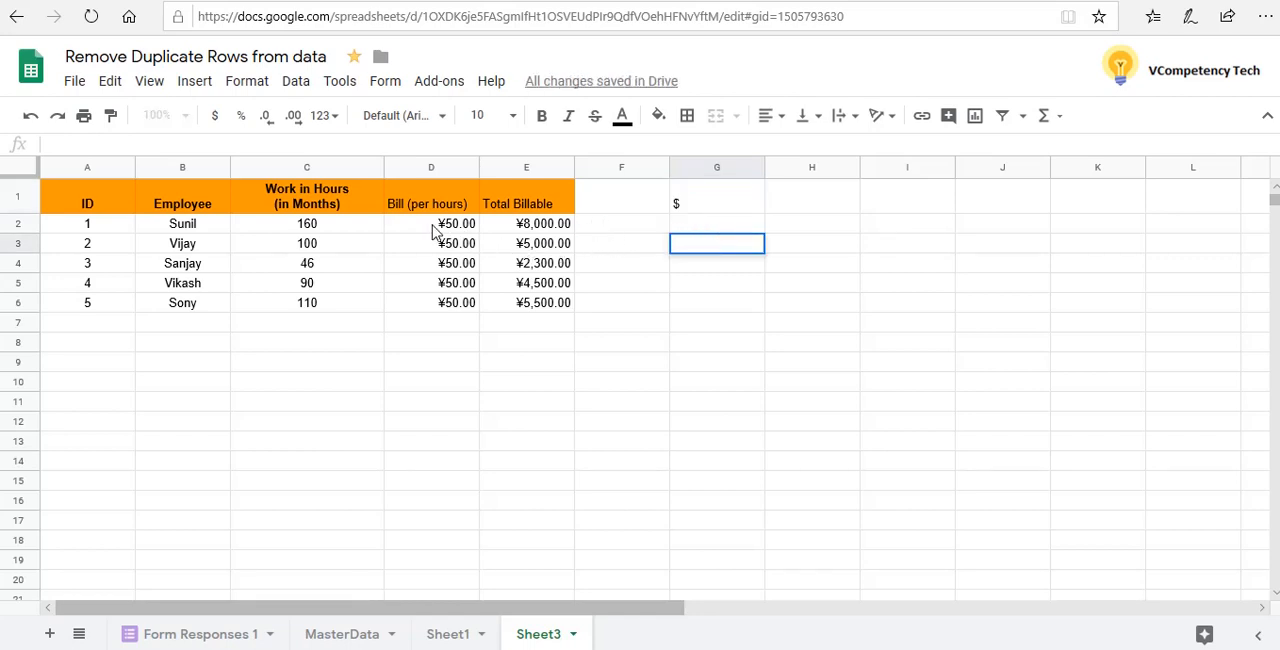
Select the hourly bill in cell D2 and open the custom currencies list for it
click(432, 228)
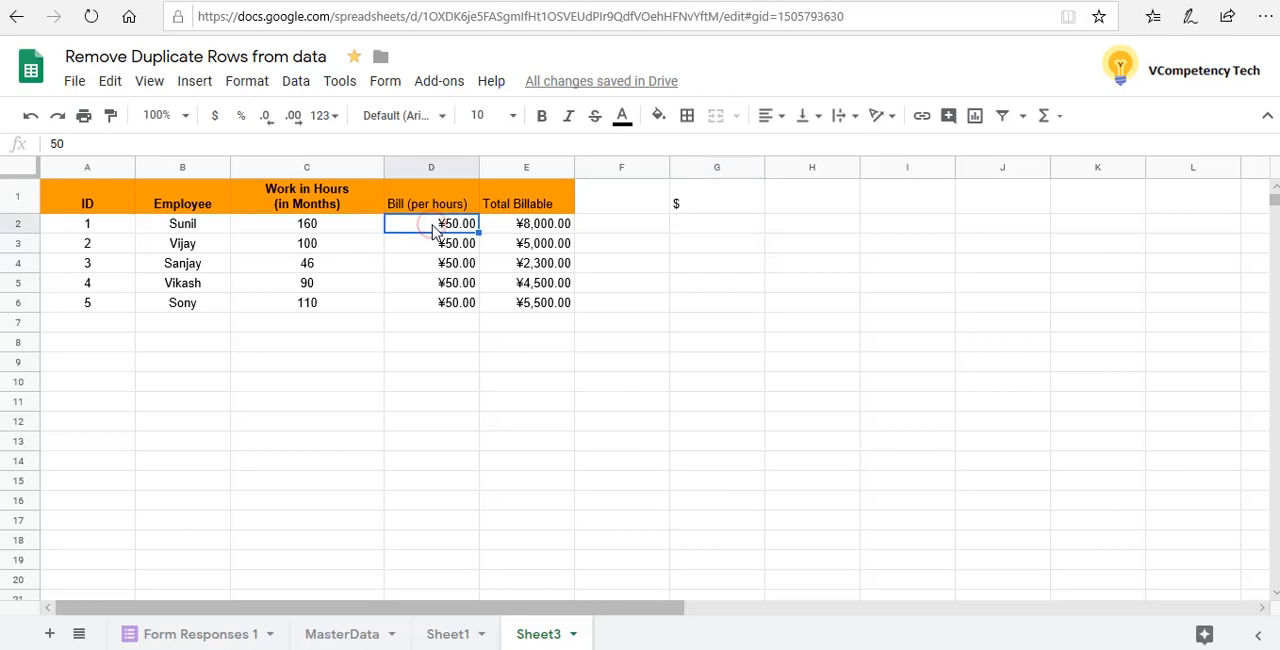
click(247, 81)
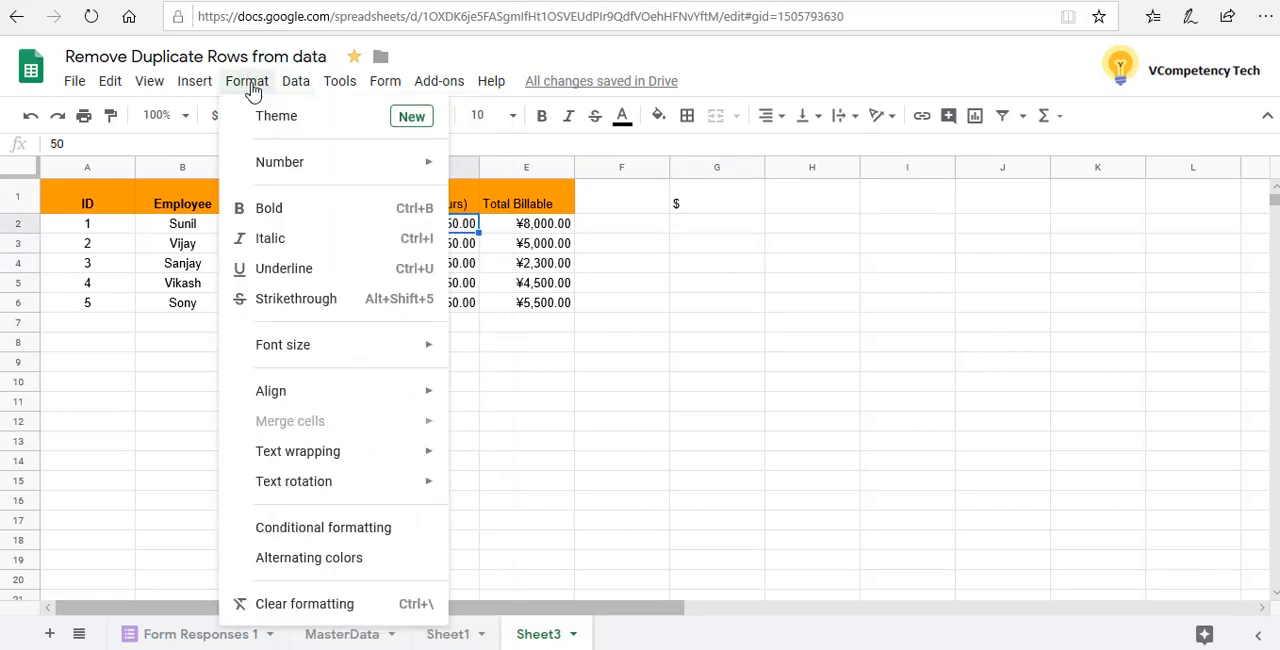
mouse_move(286, 175)
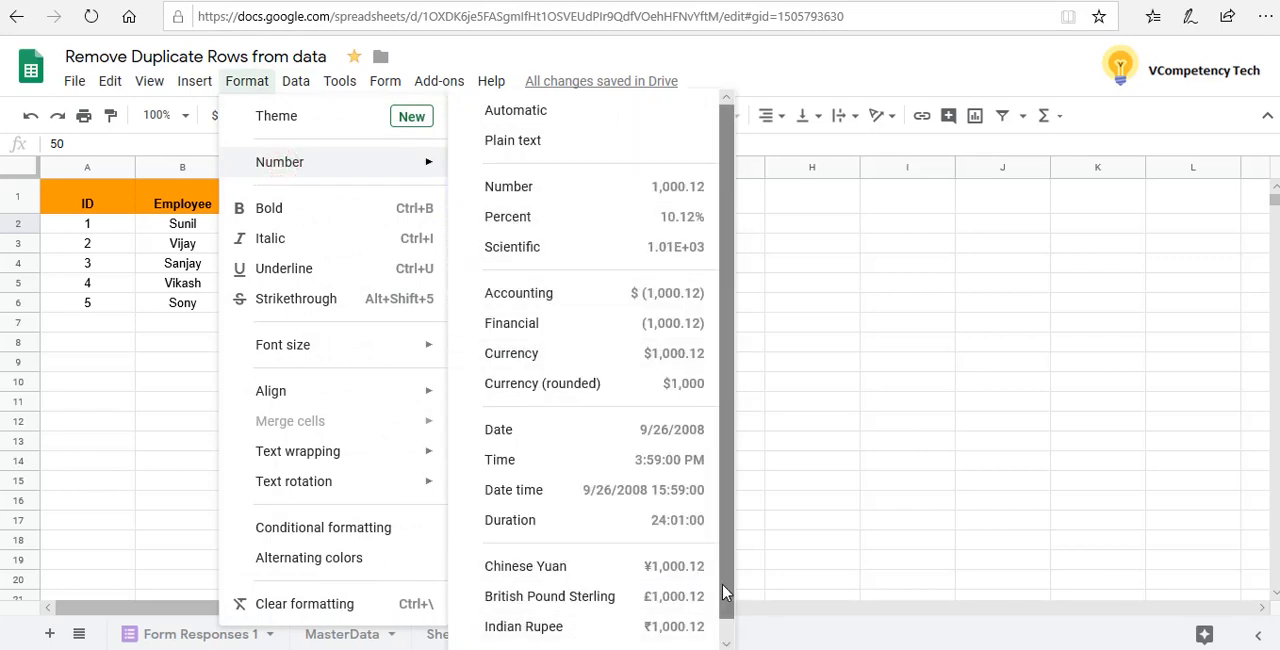
drag(729, 592, 724, 642)
mouse_move(622, 646)
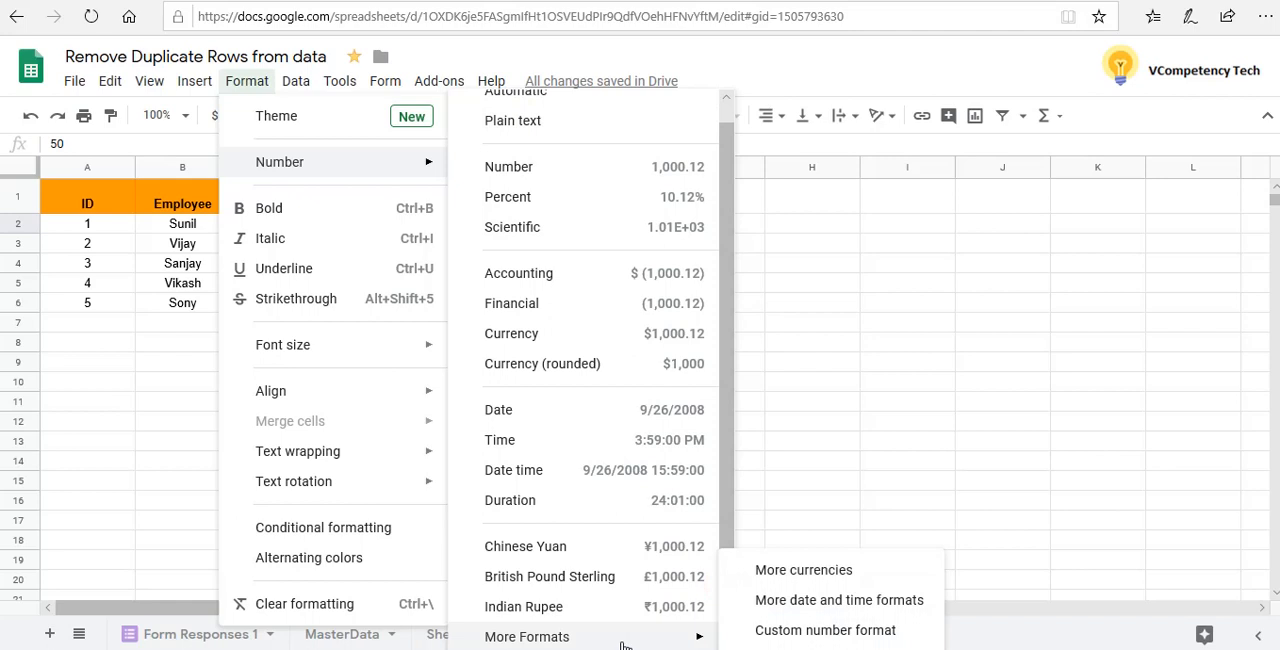
click(818, 578)
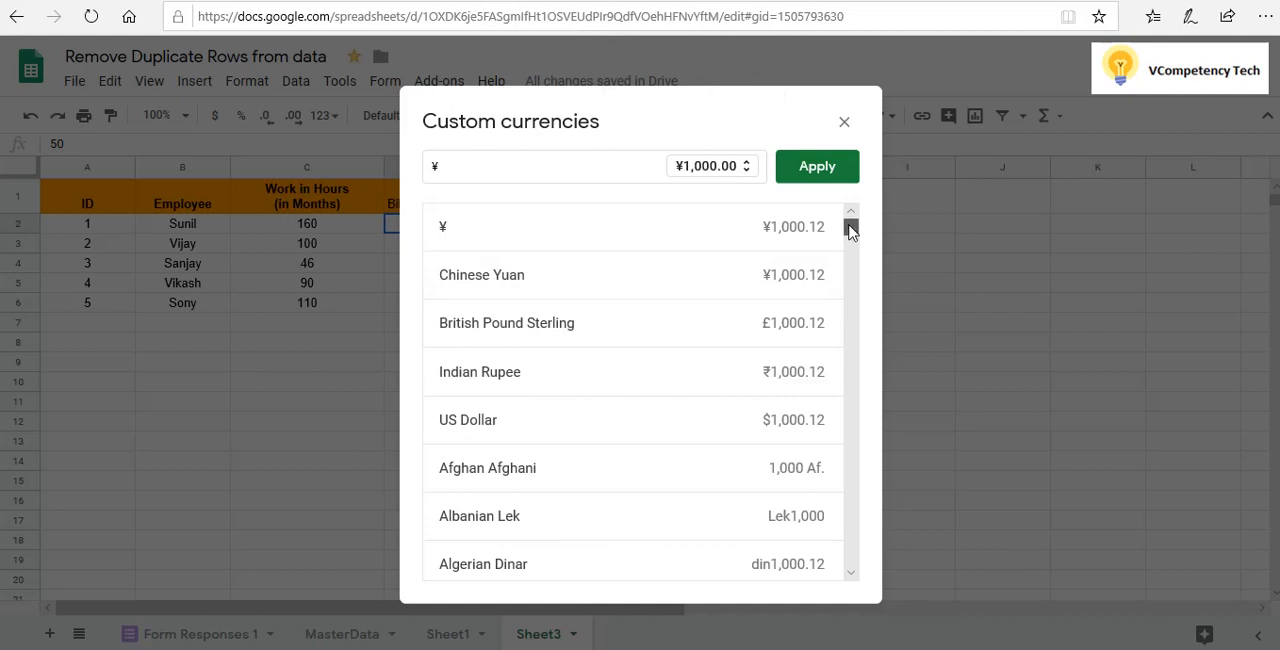
Search the custom currencies for "india", "US", "Spa", "Par" and "Chin", clearing each search
click(452, 169)
key(BackSpace)
text(i)
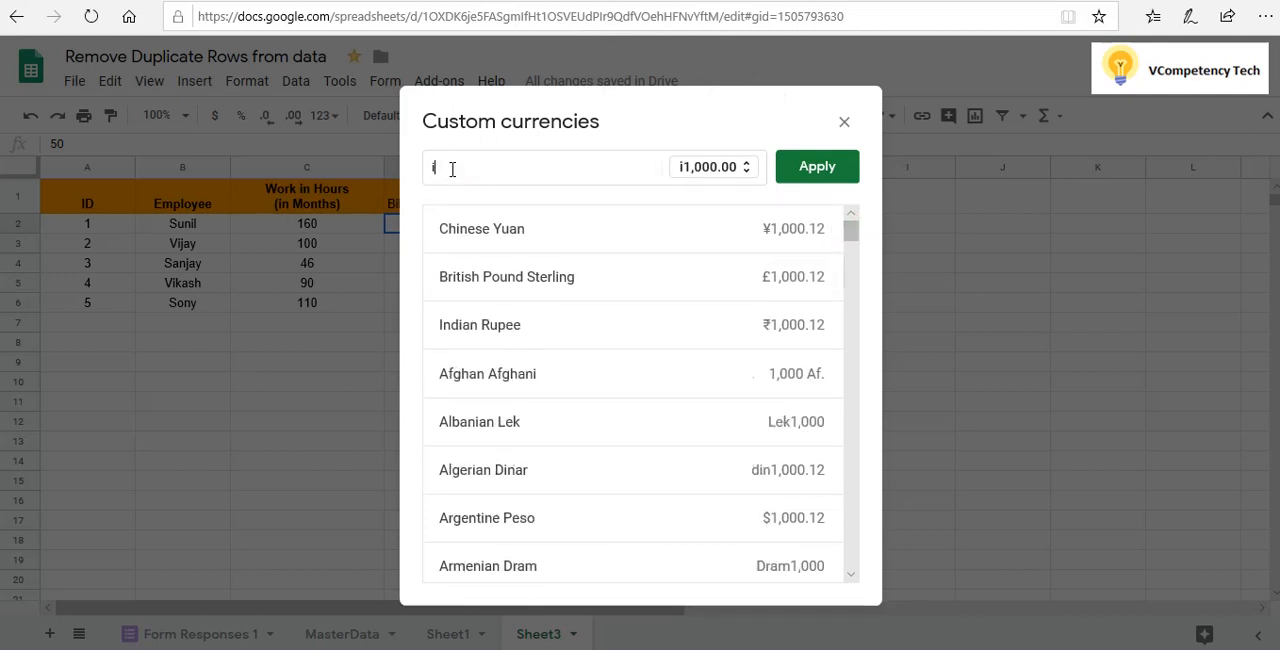
text(ndia\\\)
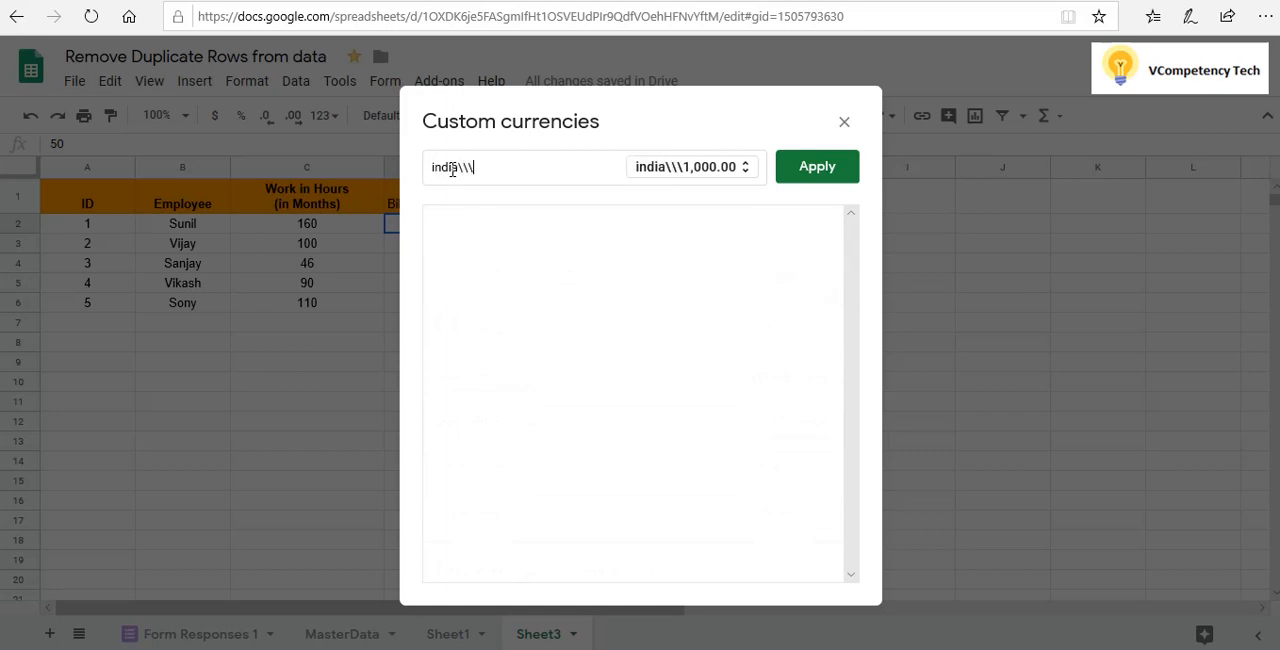
key(BackSpace)
key(BackSpace)
key(BackSpace)
key(BackSpace)
key(BackSpace)
key(BackSpace)
key(BackSpace)
key(BackSpace)
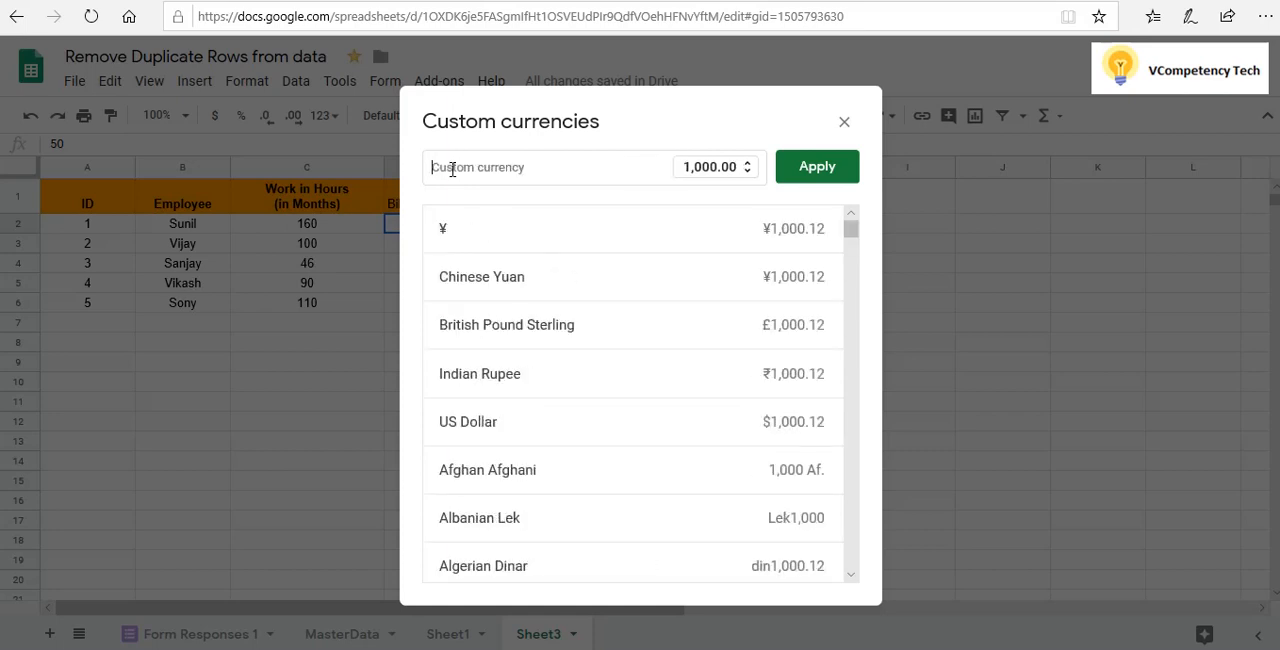
text(US)
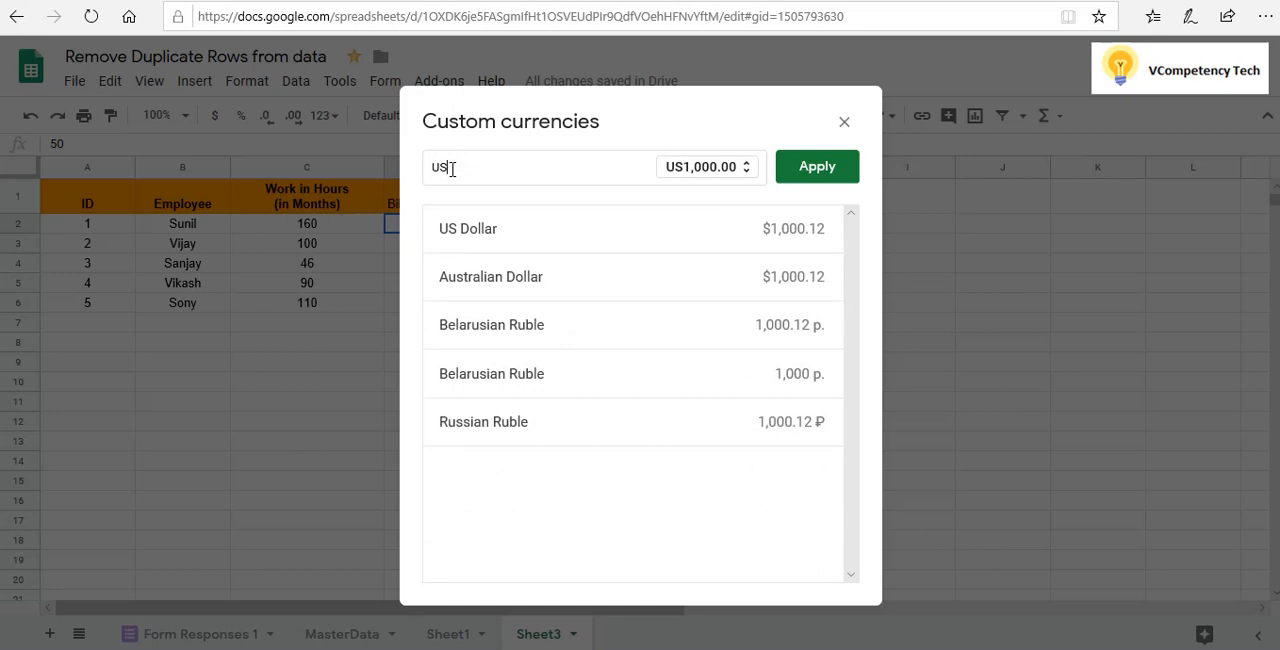
key(BackSpace)
key(BackSpace)
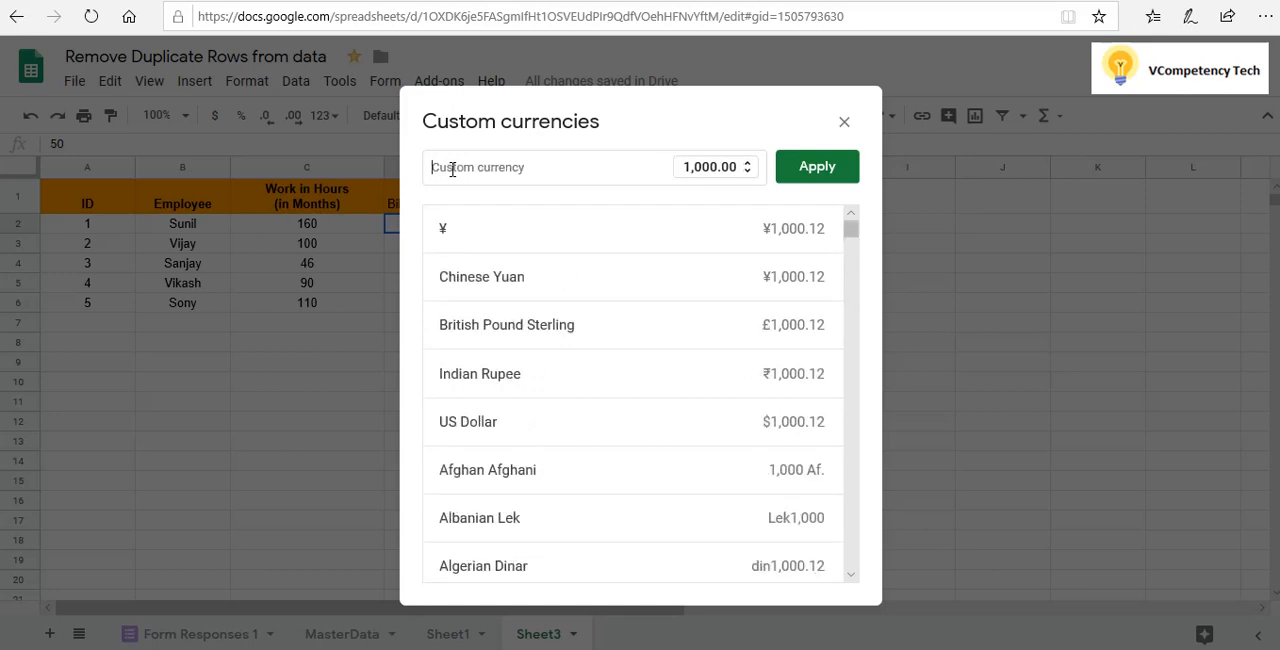
text(Spa)
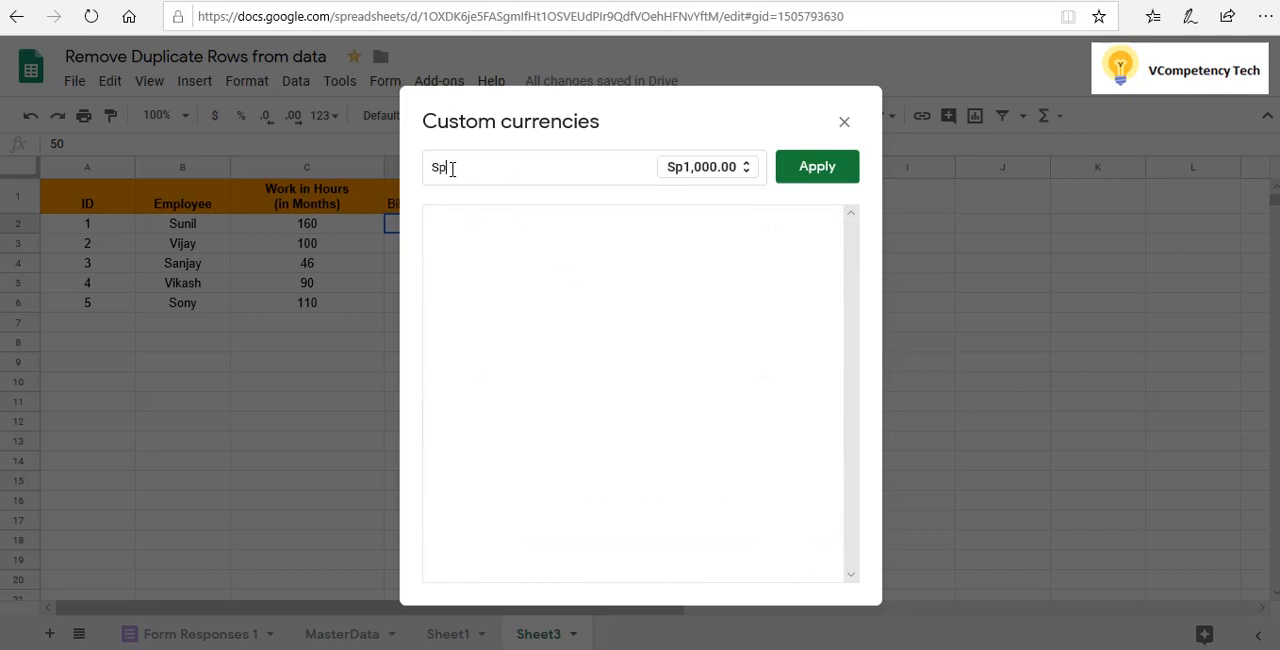
key(BackSpace)
key(BackSpace)
key(BackSpace)
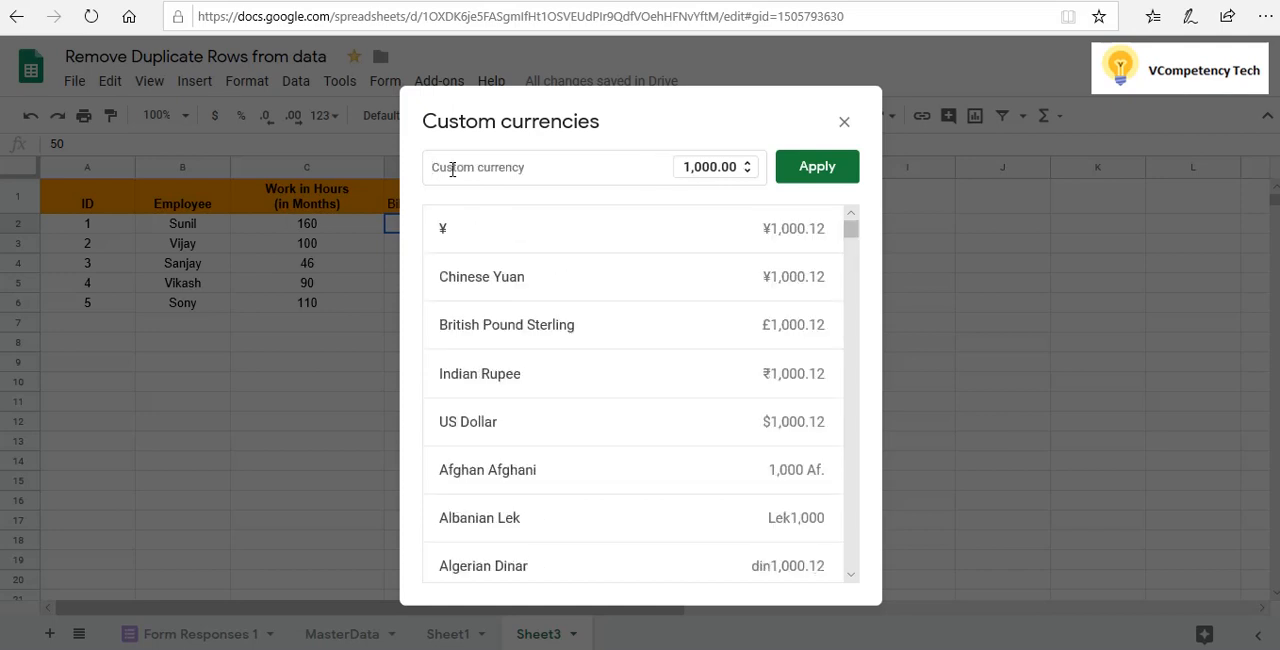
text(Parlo)
key(BackSpace)
key(BackSpace)
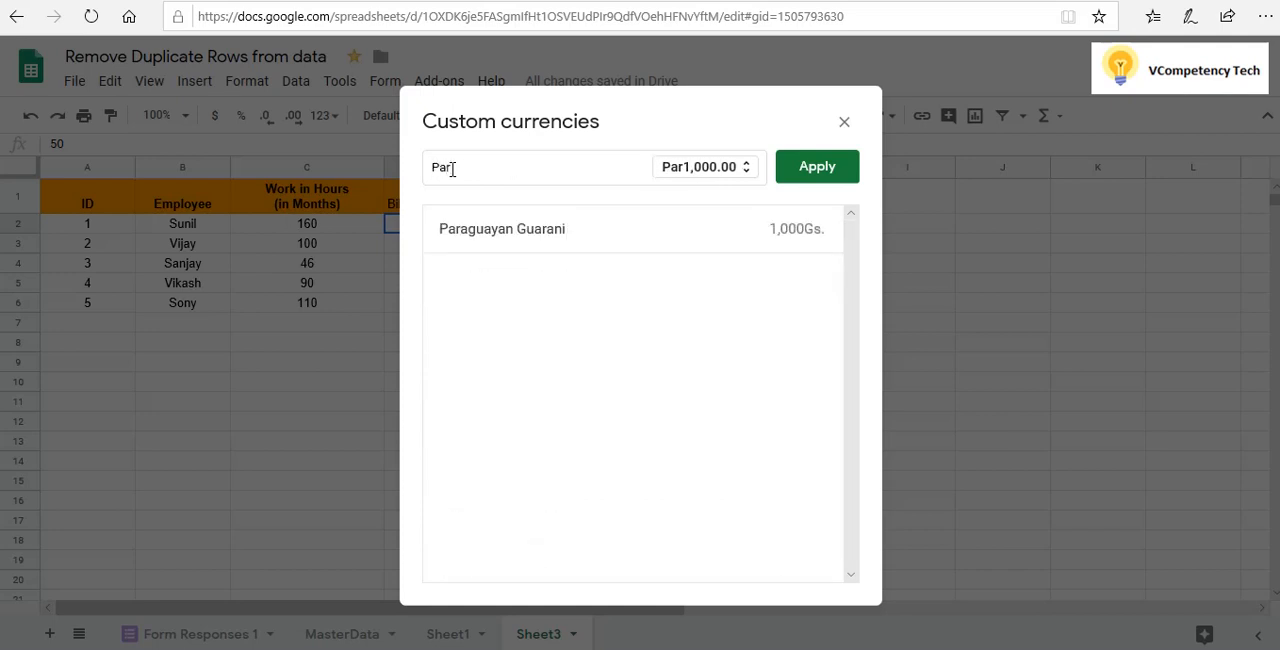
key(BackSpace)
key(BackSpace)
key(BackSpace)
text(Chin)
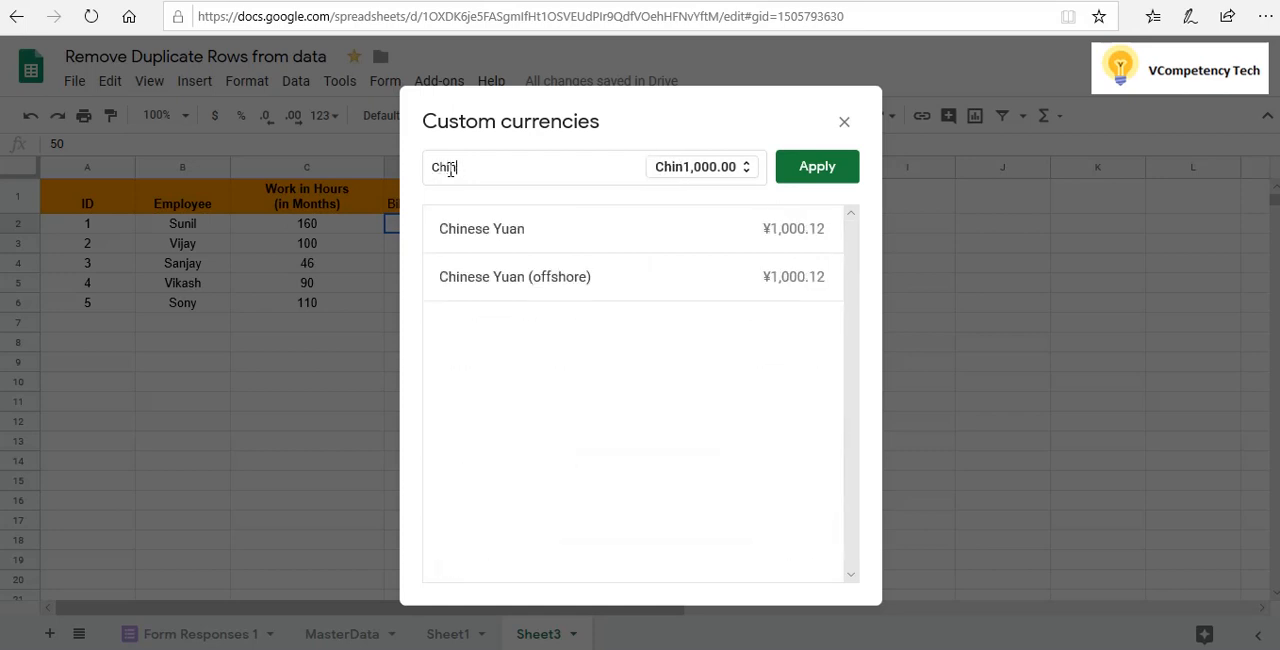
key(BackSpace)
key(BackSpace)
key(BackSpace)
key(BackSpace)
Search the currencies for "Ja" and apply the Japanese Yen format to cell D2
text(Ja)
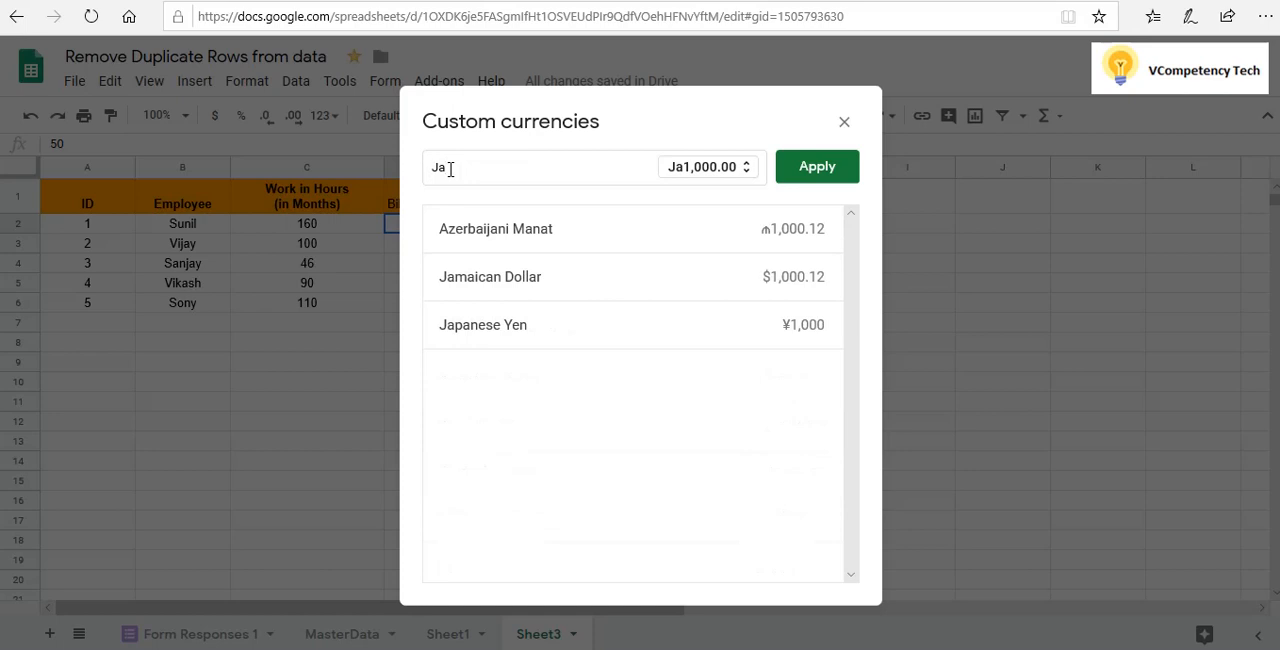
click(510, 337)
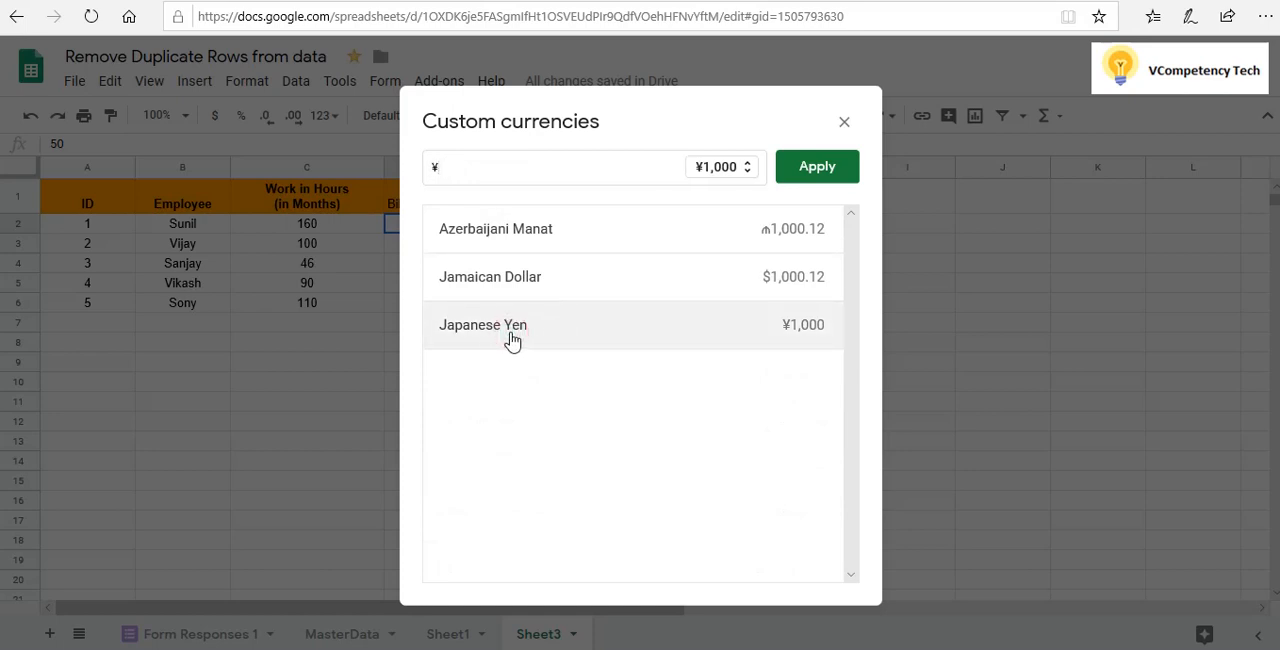
click(472, 163)
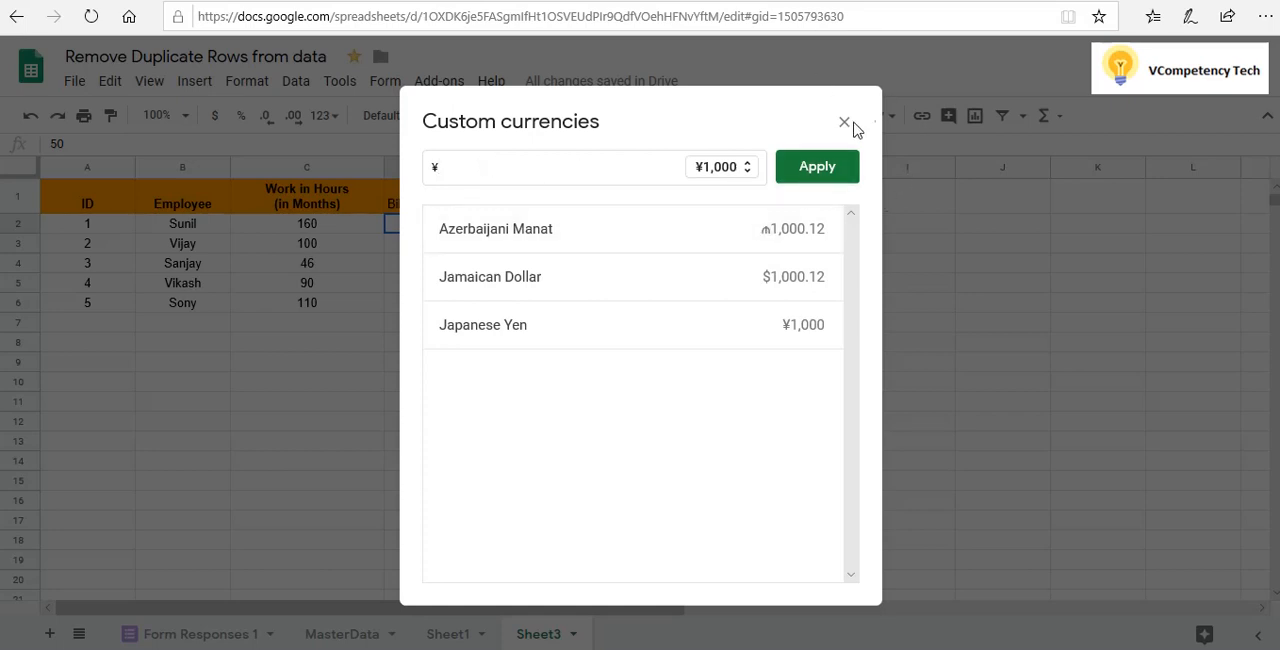
click(822, 174)
click(594, 322)
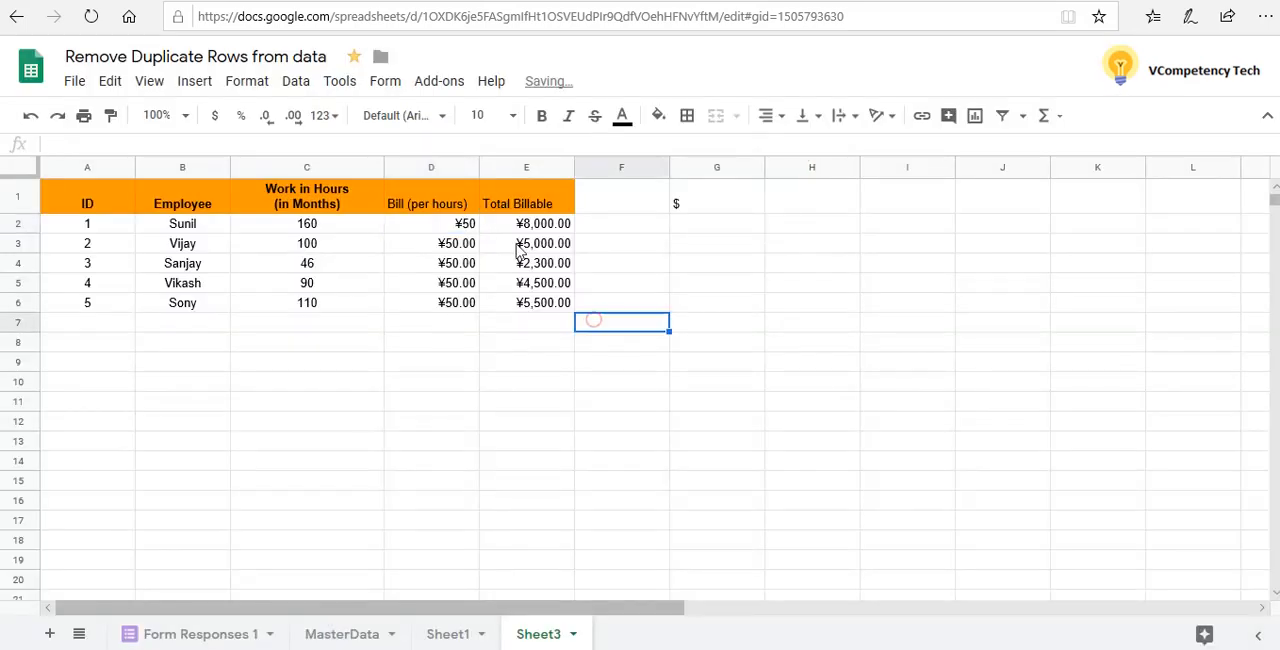